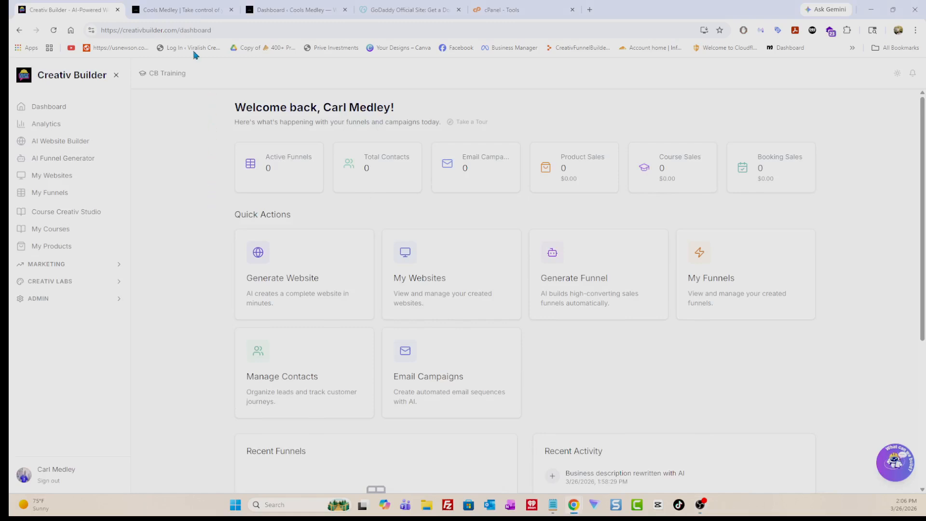
Review the existing WordPress site's homepage down to its footer, and view the site's admin dashboard.
left_click(186, 10)
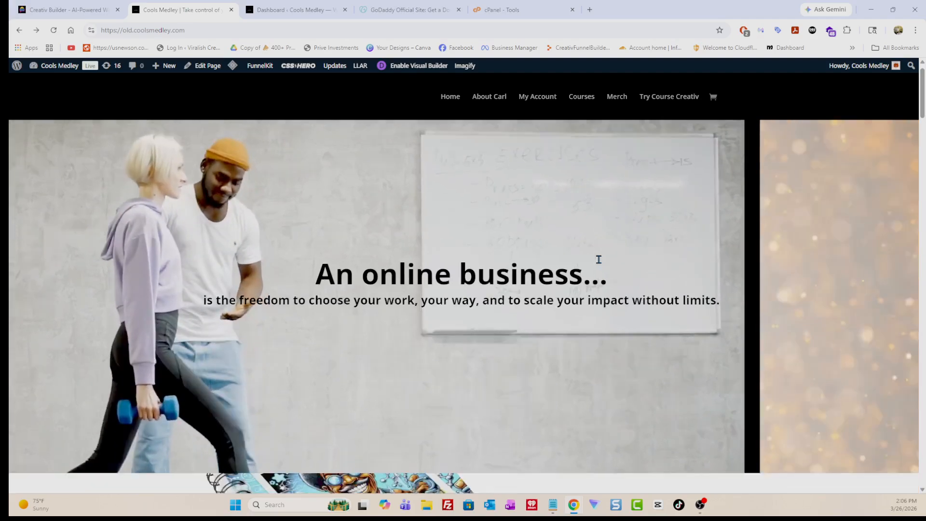
scroll(597, 260, "down", 15)
scroll(595, 268, "down", 20)
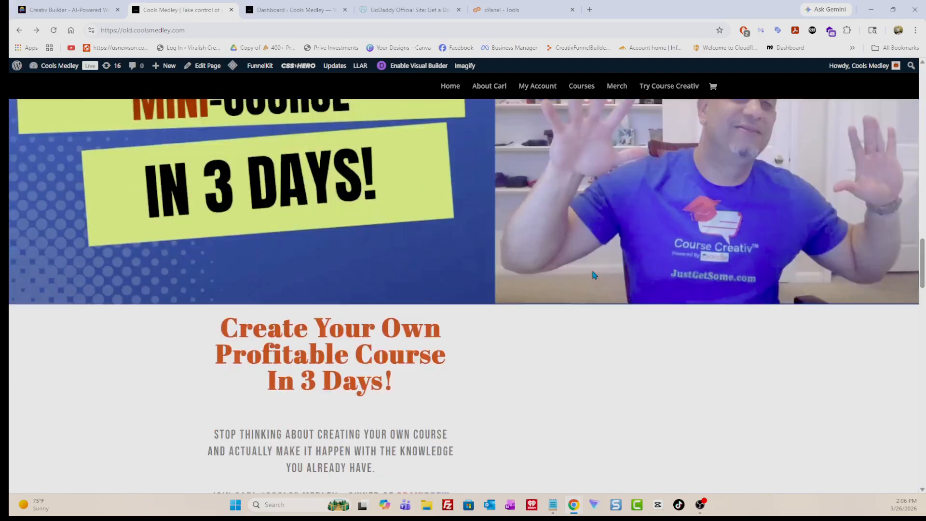
scroll(582, 284, "down", 8)
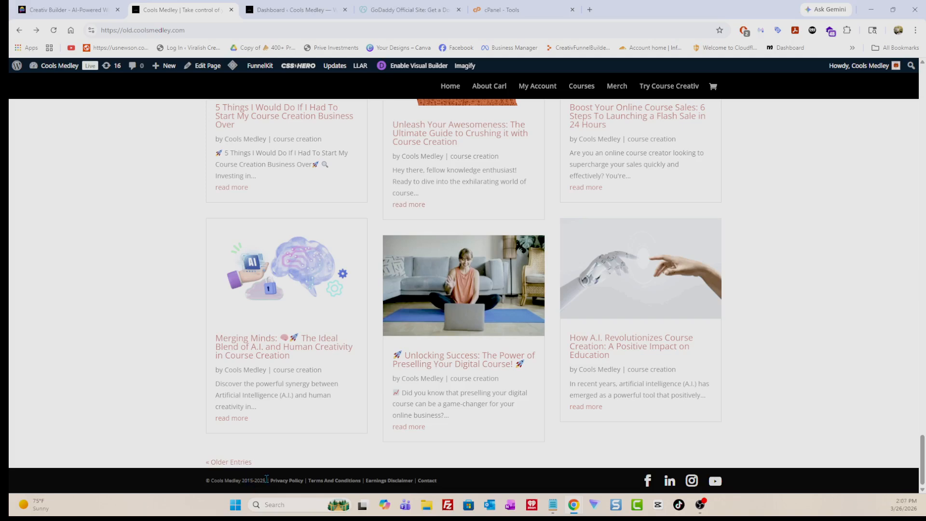
scroll(254, 454, "up", 15)
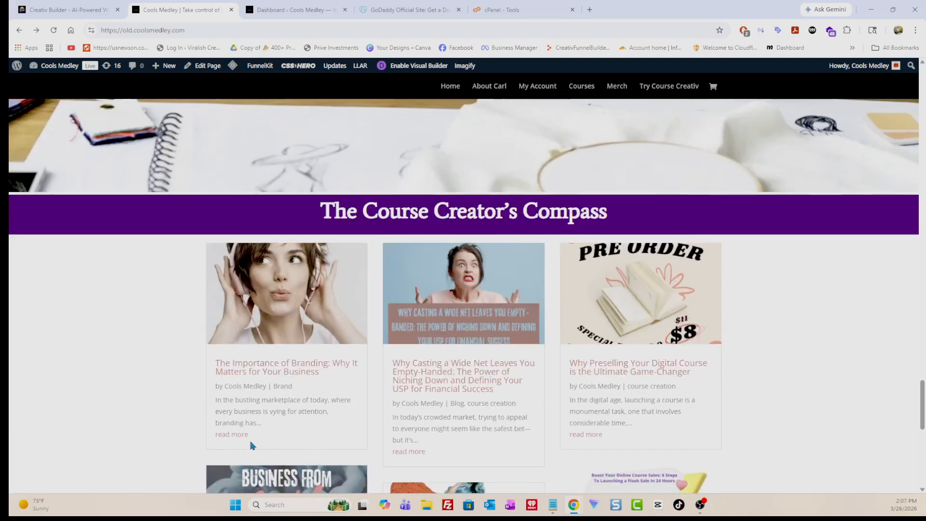
scroll(248, 424, "up", 15)
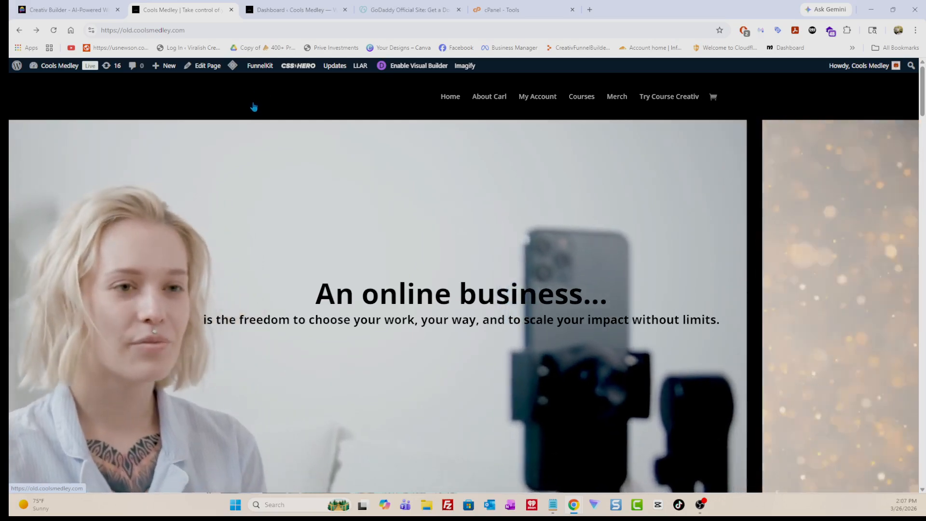
left_click(285, 10)
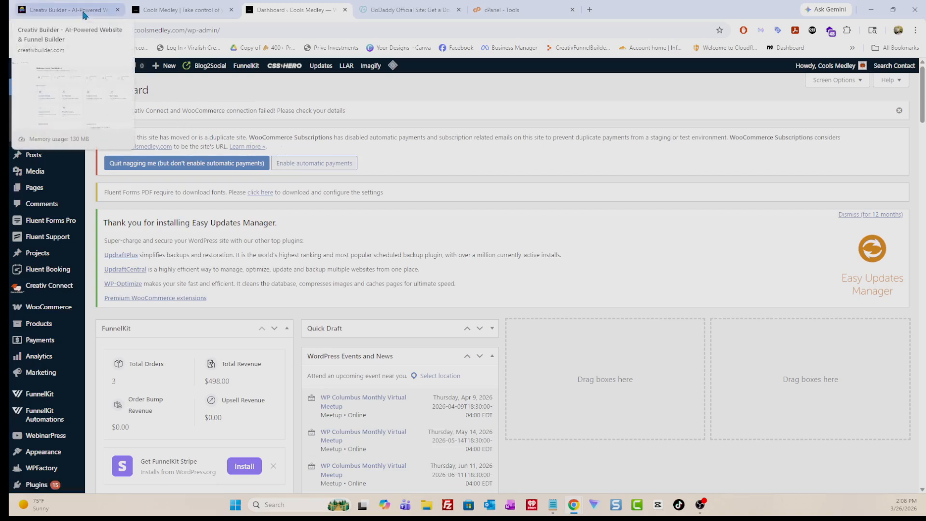
Switch back to Creativ Builder and view the AI Website Builder's setup form.
left_click(155, 10)
left_click(67, 10)
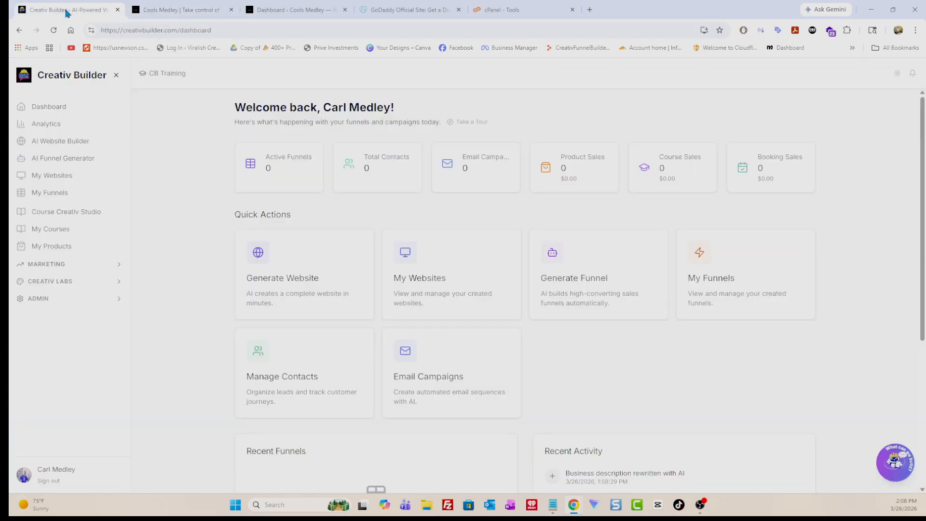
left_click(67, 142)
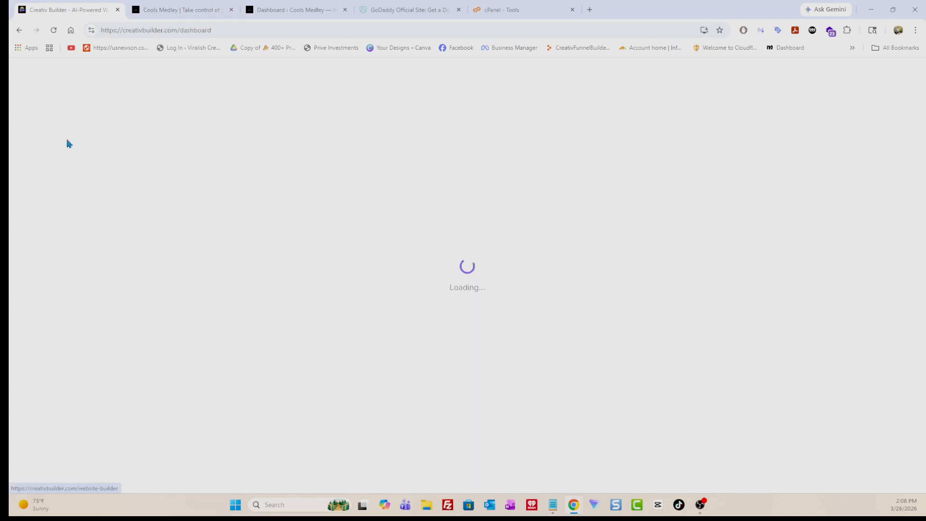
scroll(376, 263, "down", 1)
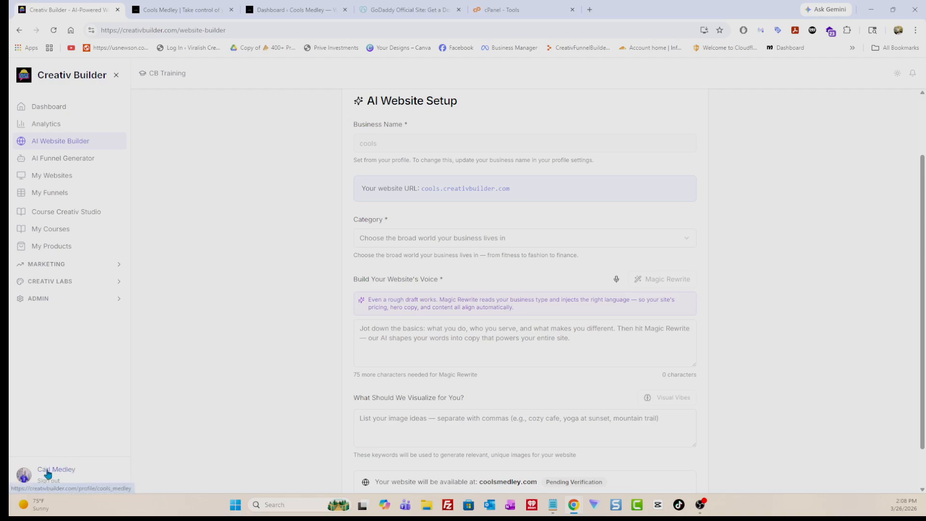
Open the account profile's contact information for editing, save it with website name cools, and highlight the website URL.
left_click(65, 473)
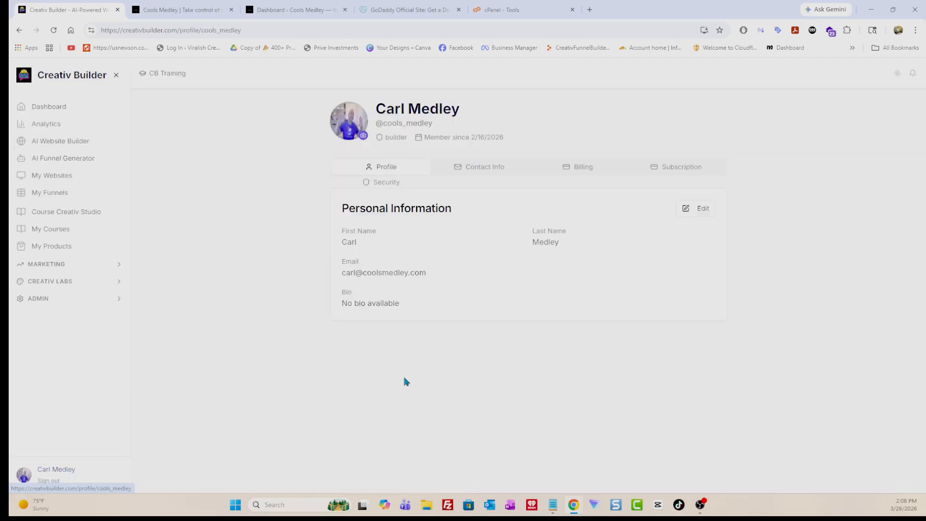
left_click(480, 173)
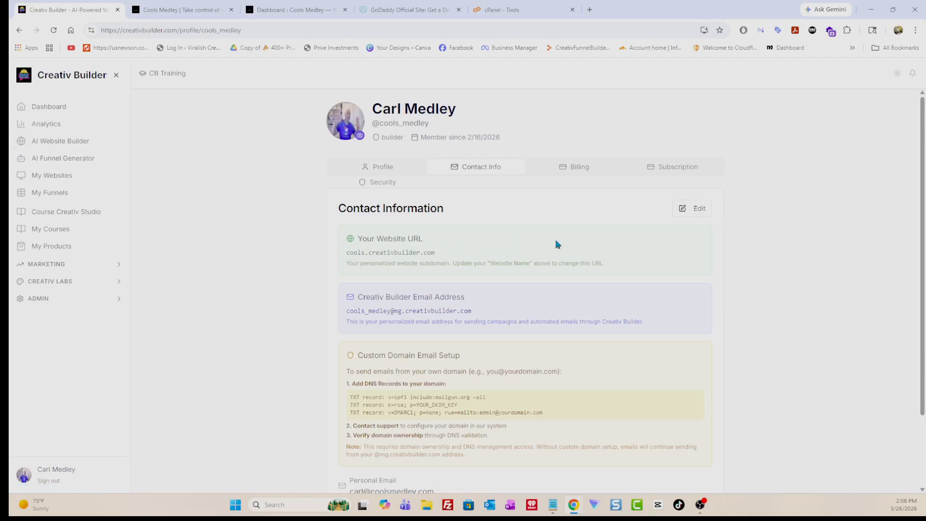
left_click(692, 212)
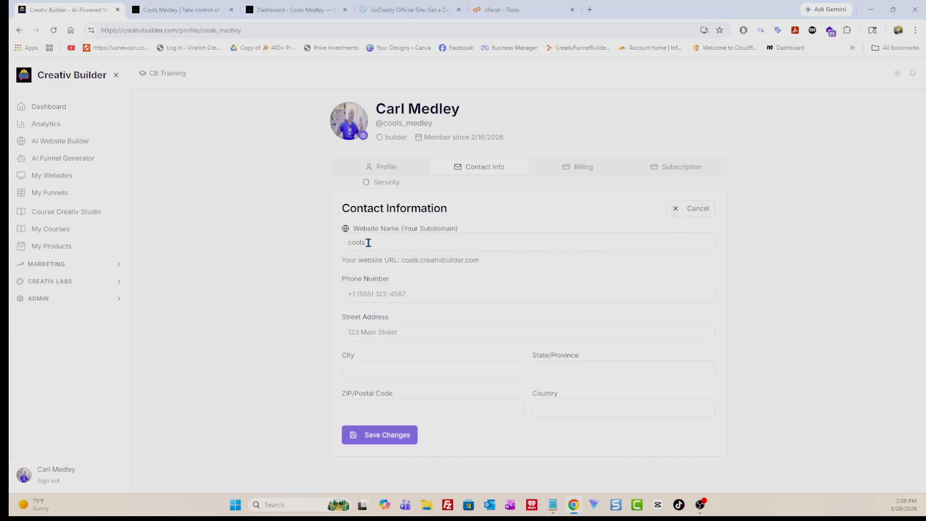
left_click(393, 438)
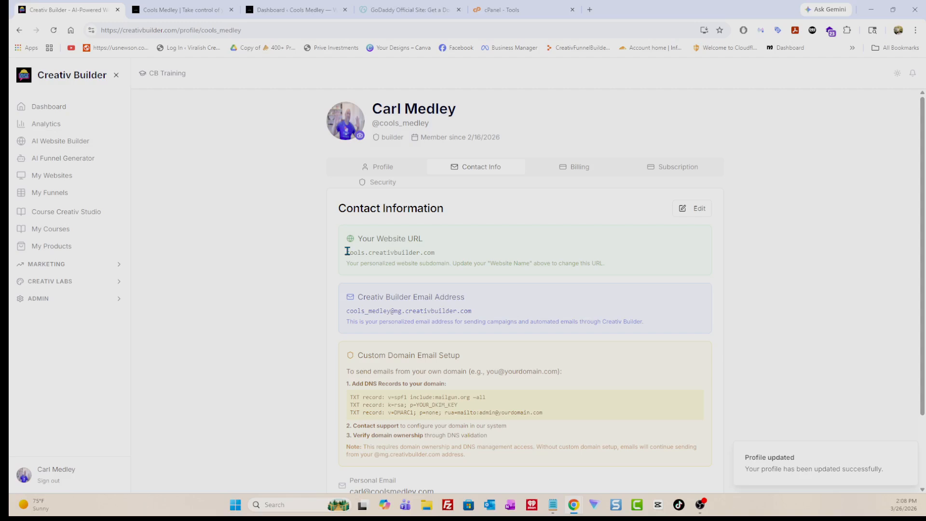
left_click_drag(348, 251, 453, 255)
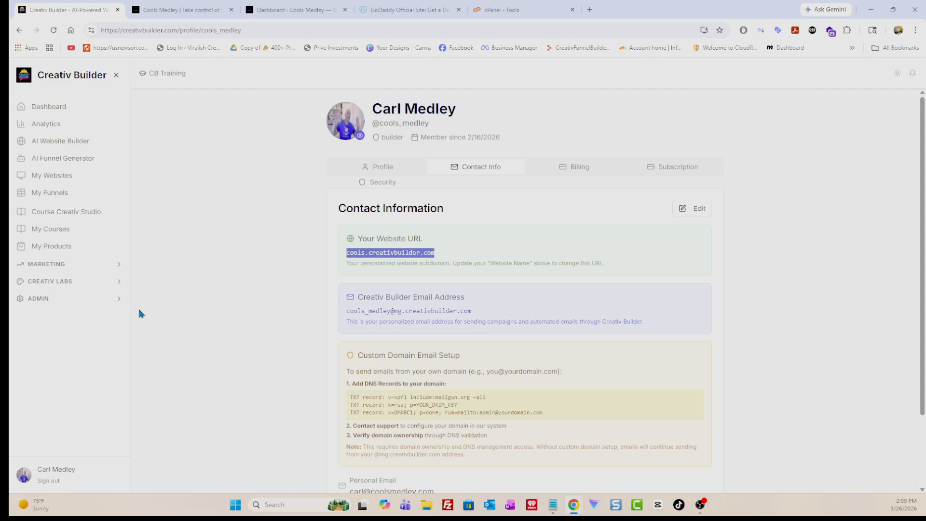
Open the AI Website Builder's setup form again and look through the available business categories.
left_click(69, 147)
scroll(411, 296, "down", 2)
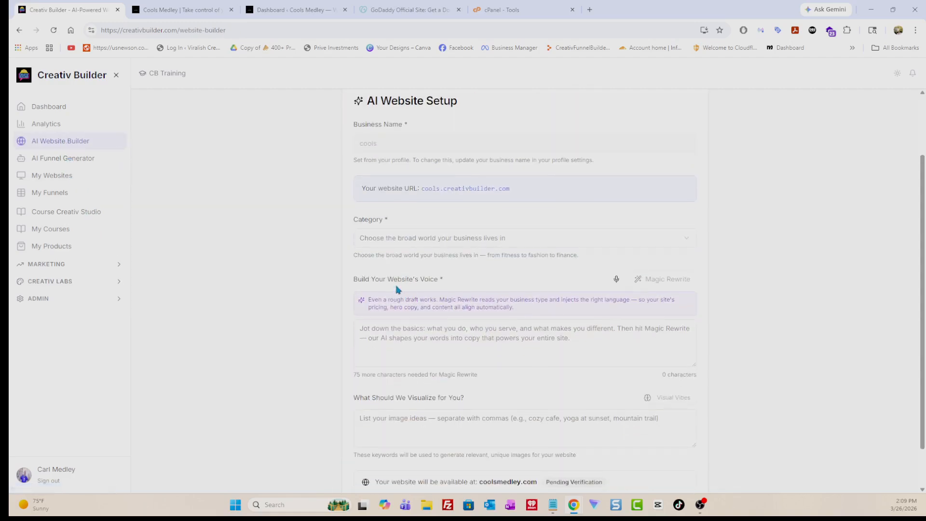
left_click(381, 238)
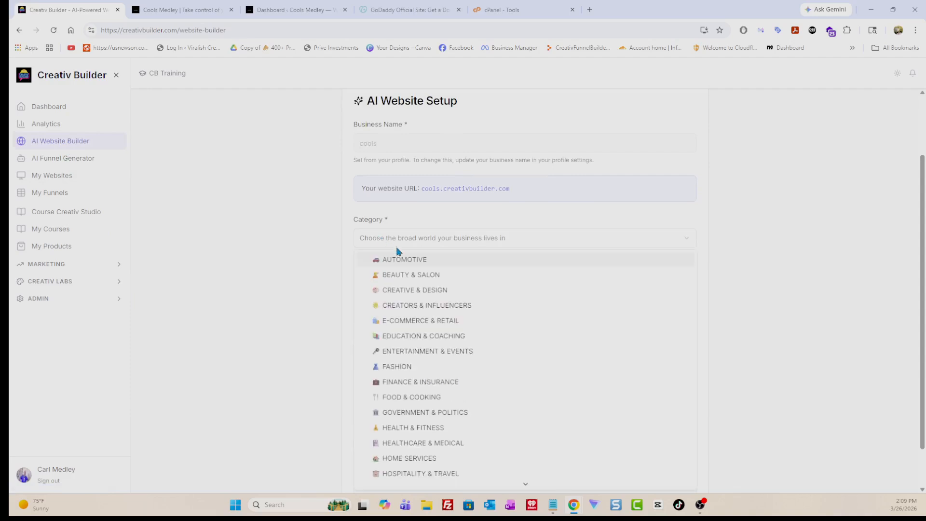
scroll(436, 322, "down", 3)
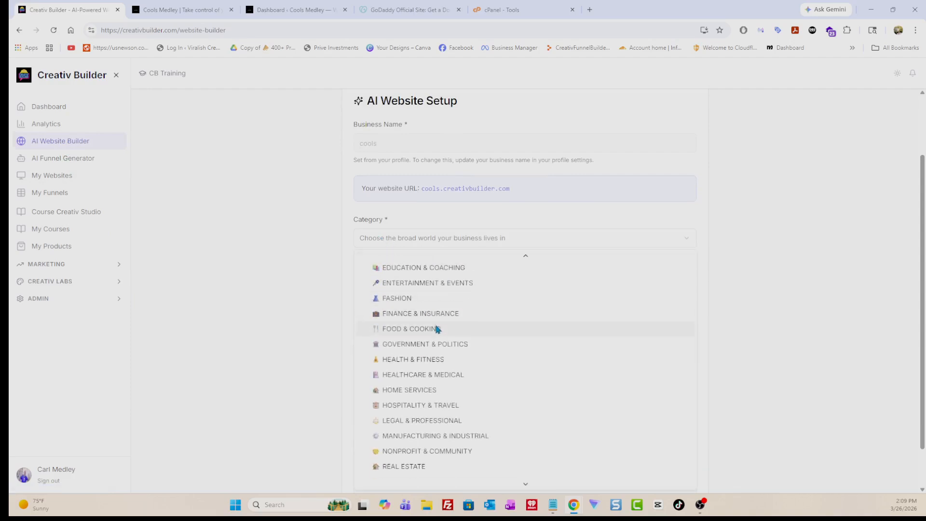
scroll(440, 388, "up", 3)
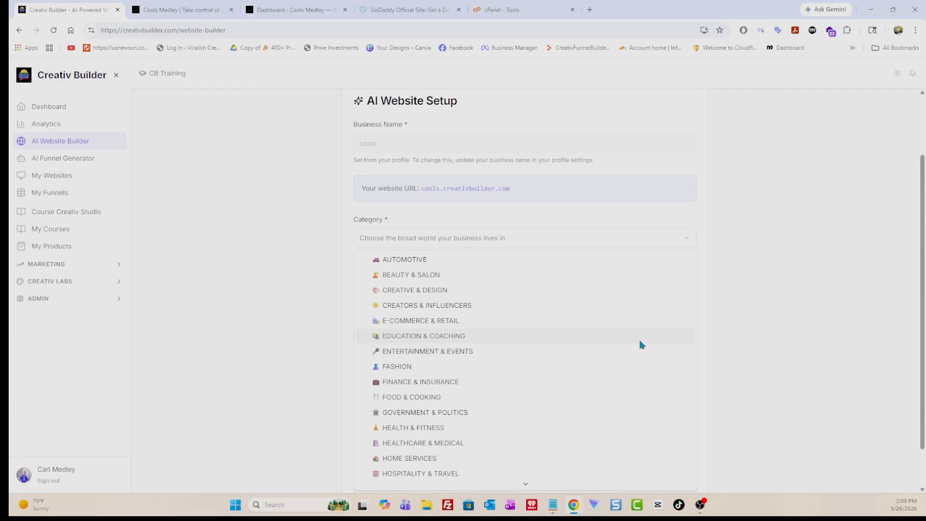
left_click(357, 234)
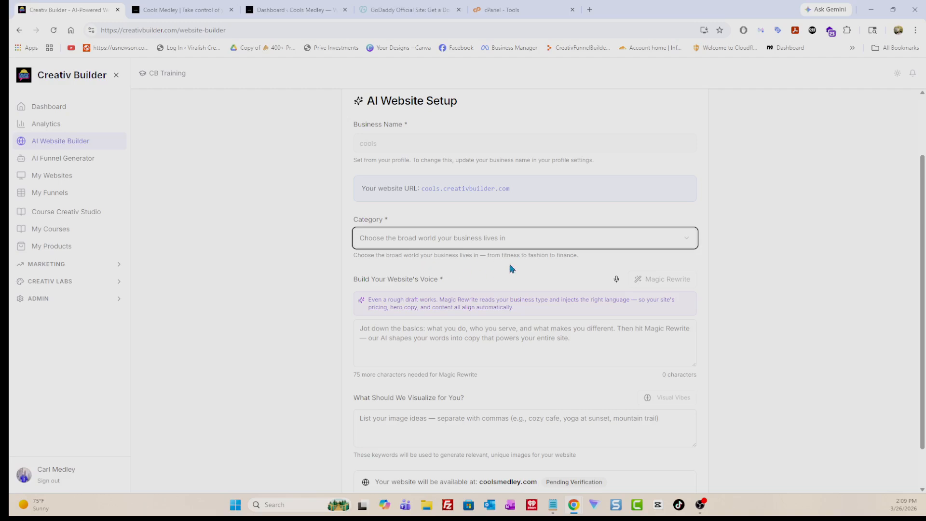
Set the business category to Creative & Design and look at its subcategories.
left_click(393, 244)
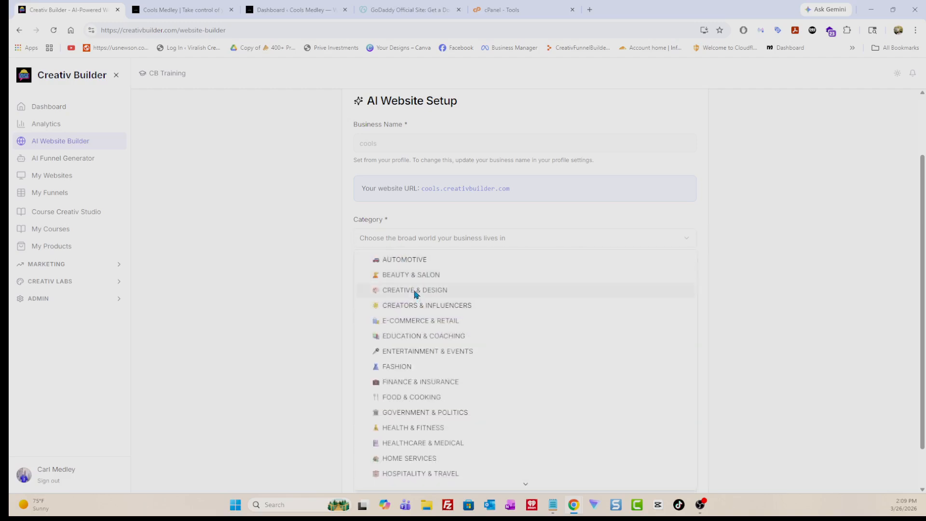
left_click(415, 292)
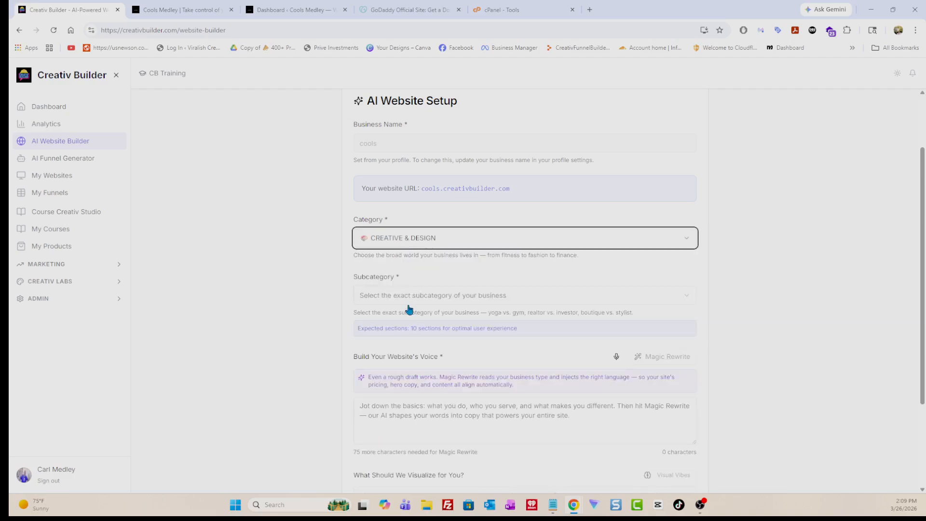
left_click(407, 299)
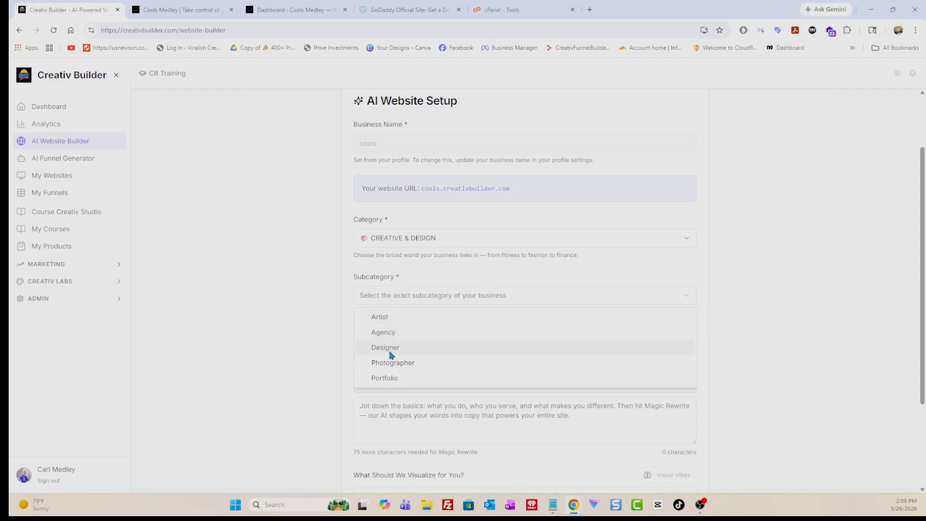
left_click(405, 276)
Classify the business under Creators & Influencers, with subcategory Content Creator and specialty Social Media Creator.
left_click(409, 244)
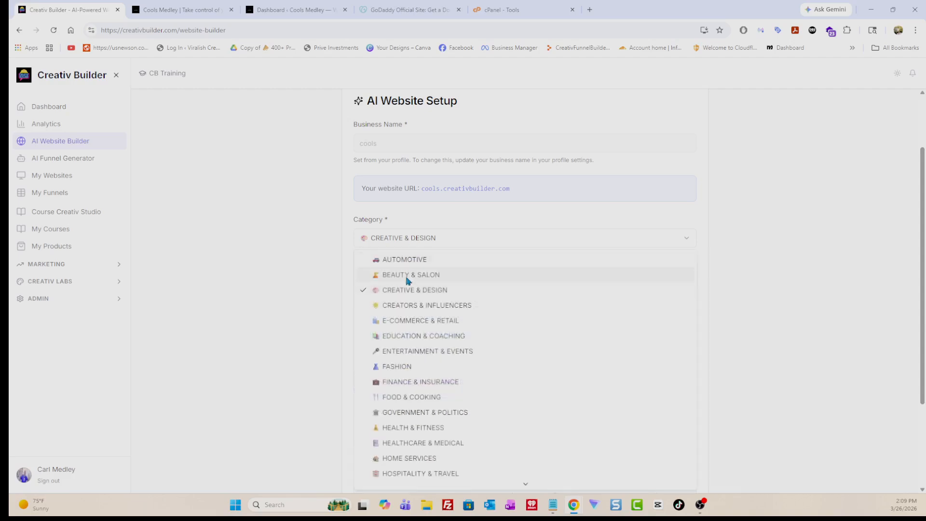
left_click(405, 305)
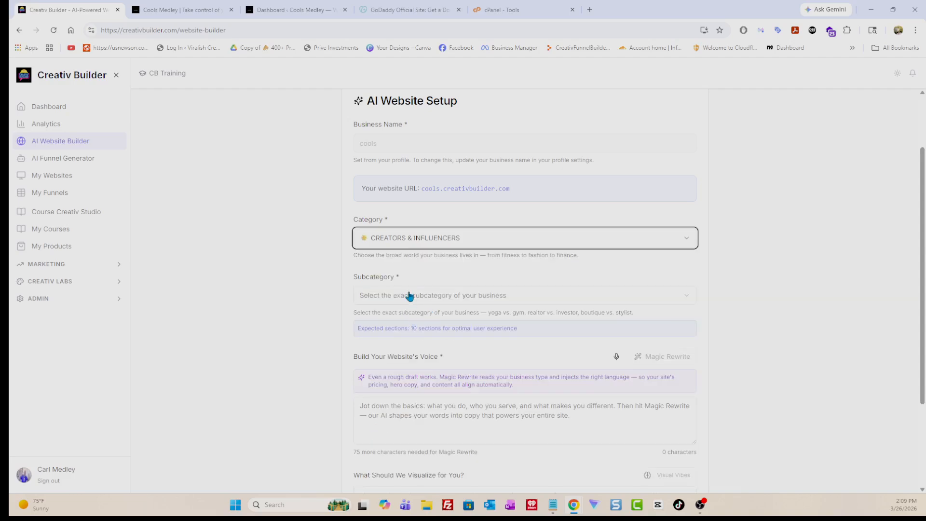
left_click(409, 295)
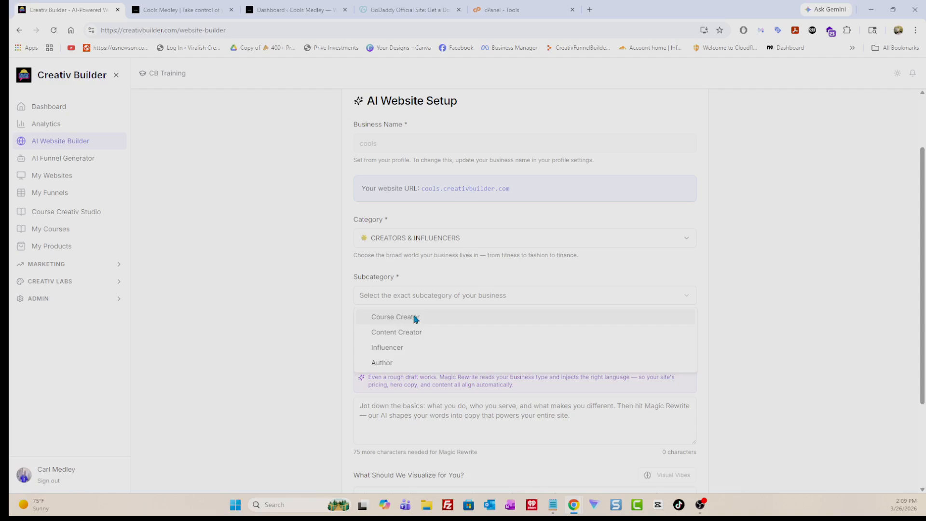
left_click(394, 333)
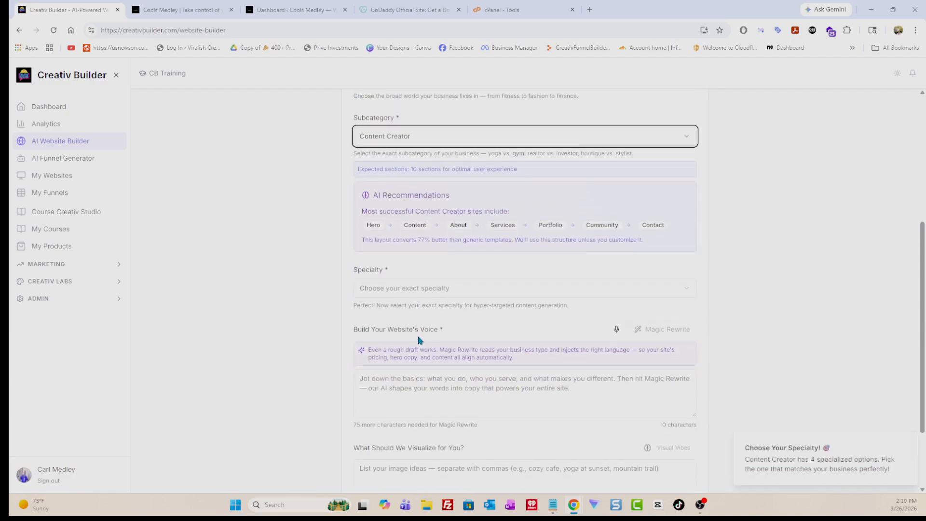
left_click(393, 294)
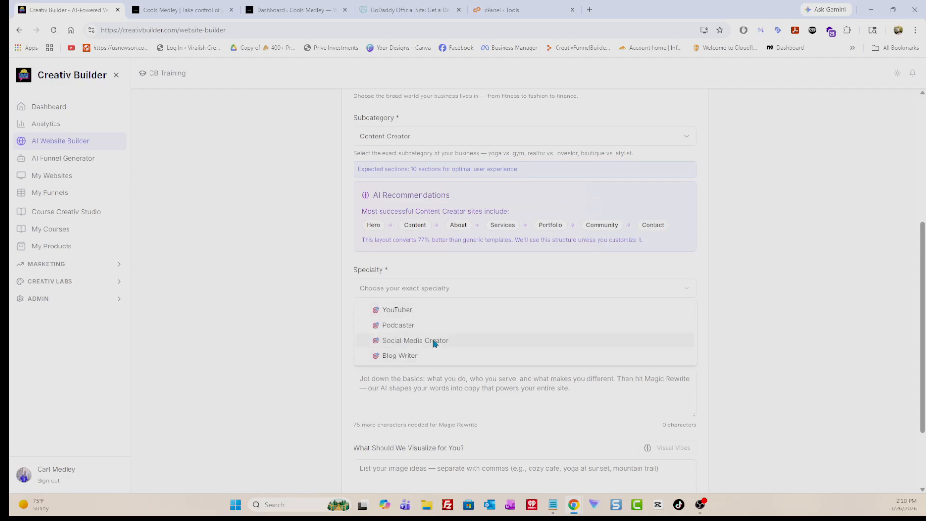
left_click(407, 344)
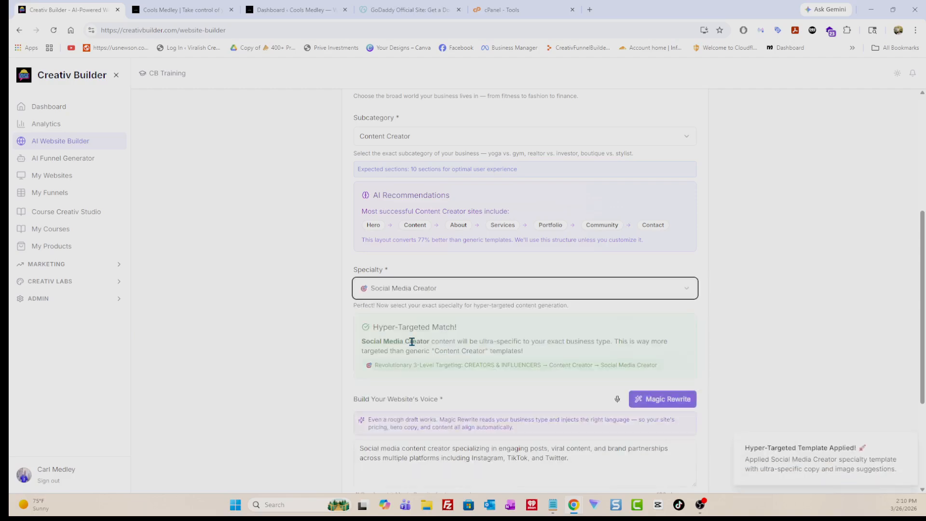
Replace the website voice description with the "An online business..." headline and tagline copied from the existing site's homepage.
scroll(439, 347, "down", 3)
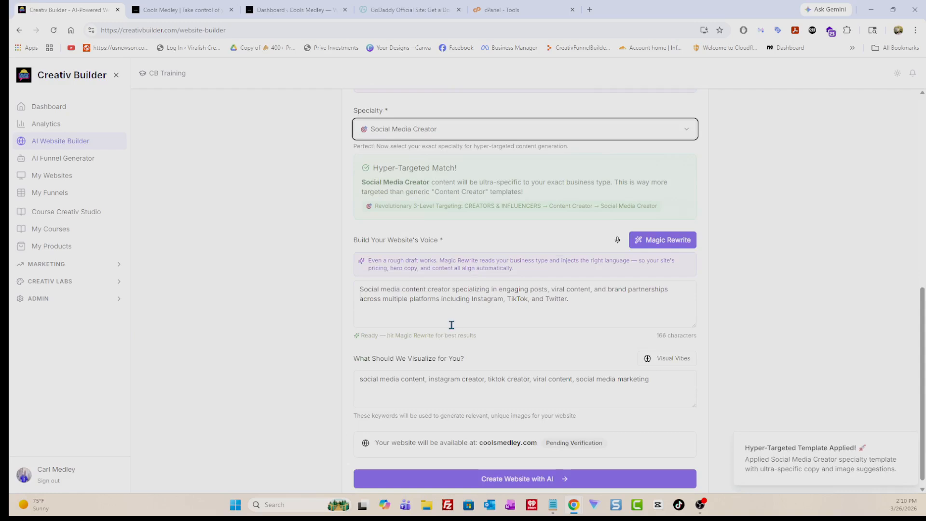
scroll(483, 319, "down", 1)
left_click_drag(569, 292, 361, 279)
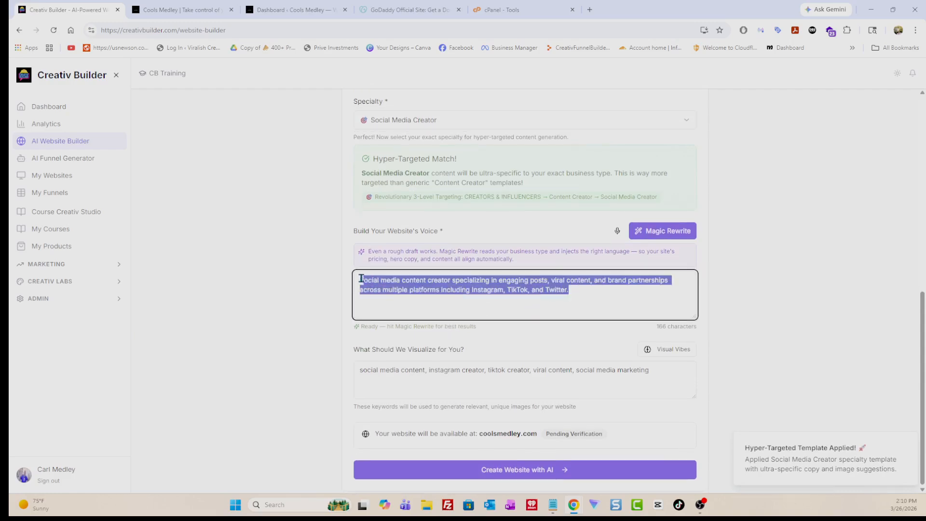
left_click(180, 14)
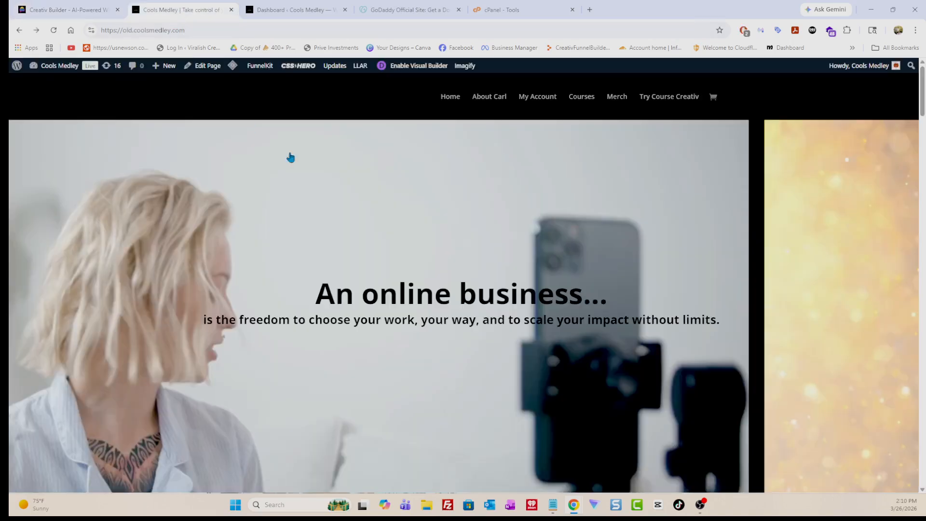
left_click_drag(319, 289, 723, 330)
key("ctrl+c")
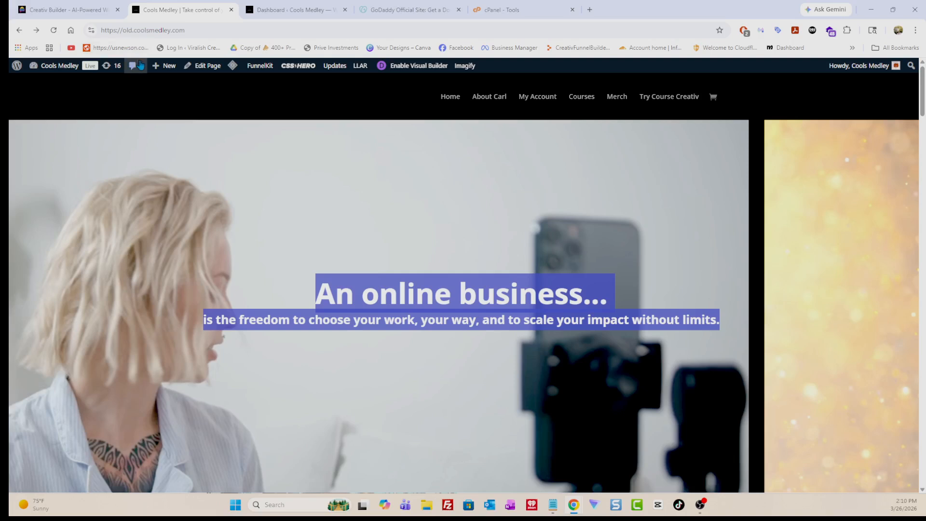
left_click(84, 11)
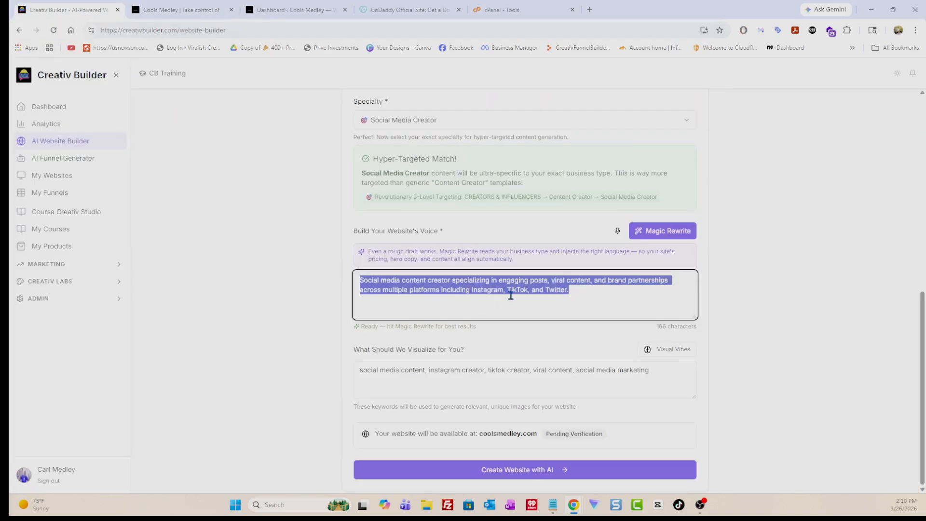
key("ctrl+v")
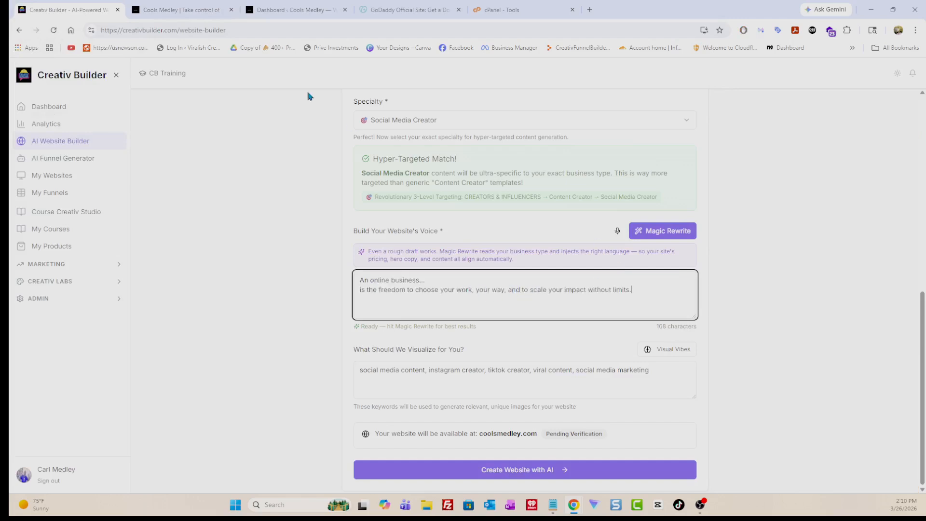
Copy the old homepage's section from "TURN YOUR EXPERIENCE, EXPERTISE, OR STORY" through the "Build A Legacy Business And Create A Life You Love" text.
left_click(196, 8)
scroll(379, 321, "down", 5)
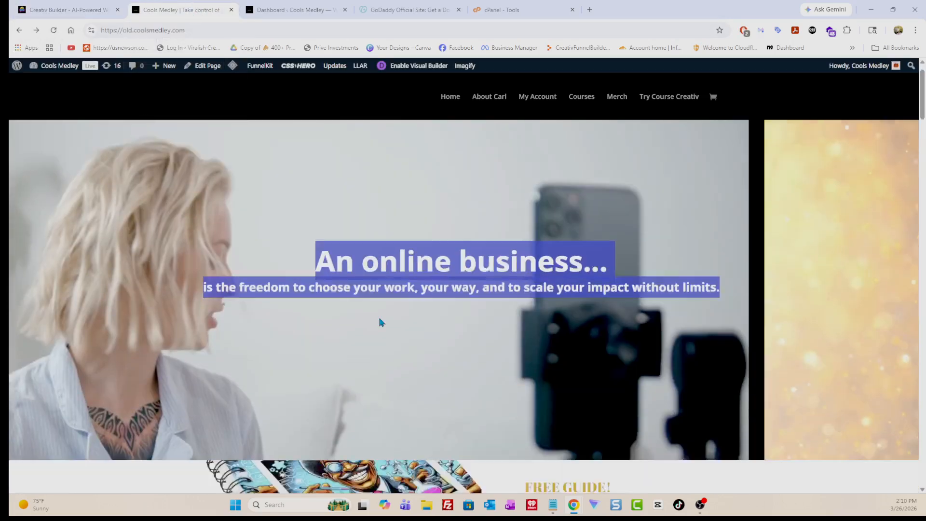
scroll(379, 323, "down", 4)
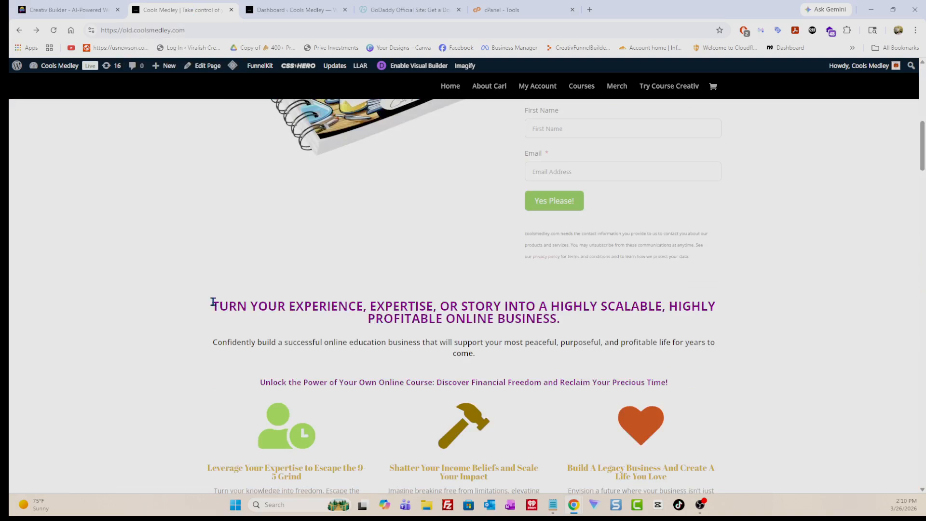
left_click_drag(213, 304, 699, 459)
scroll(488, 414, "down", 2)
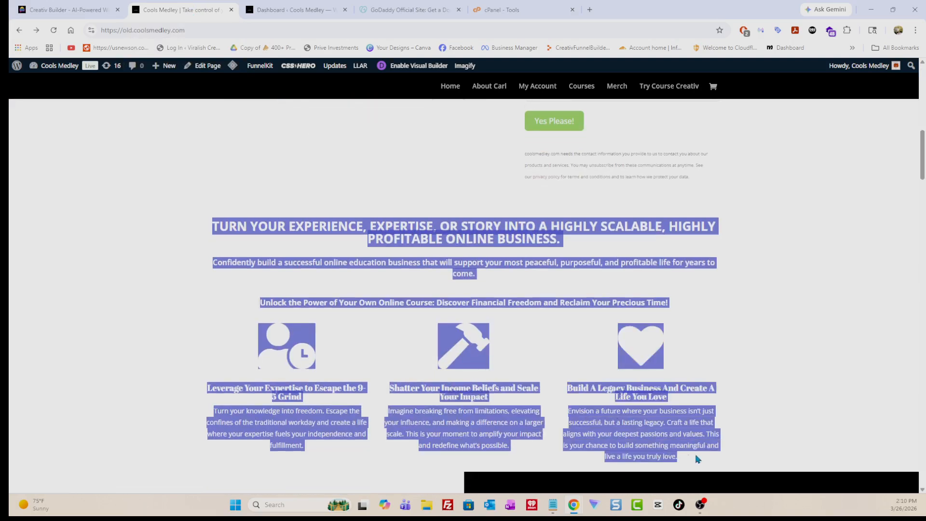
right_click(670, 448)
left_click(698, 326)
Add the copied homepage section to the setup form's website voice description, followed by a blank line.
left_click(90, 11)
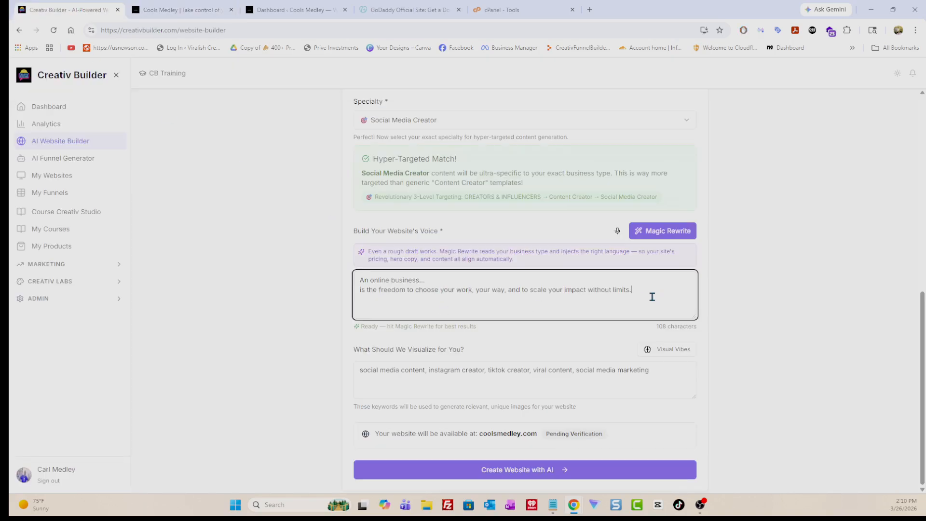
key("ctrl+a")
key("ctrl+v")
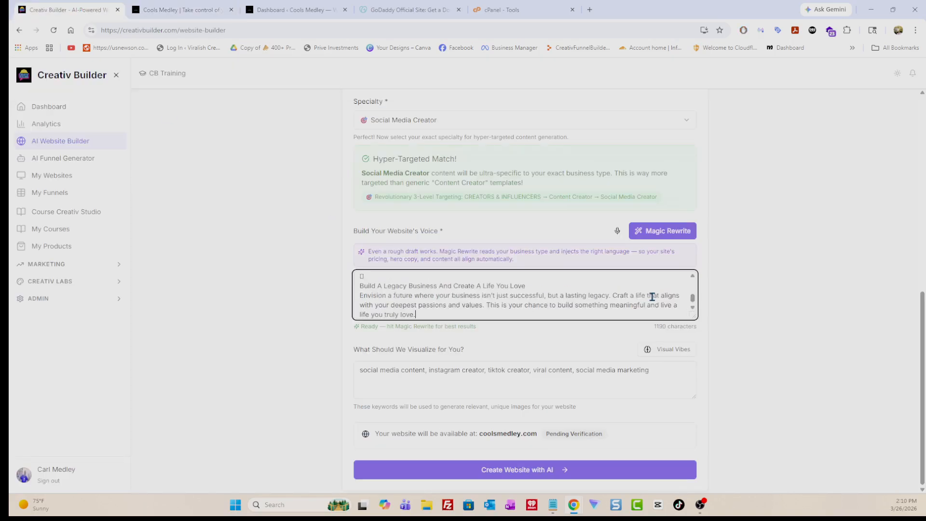
key("Return")
key("Return")
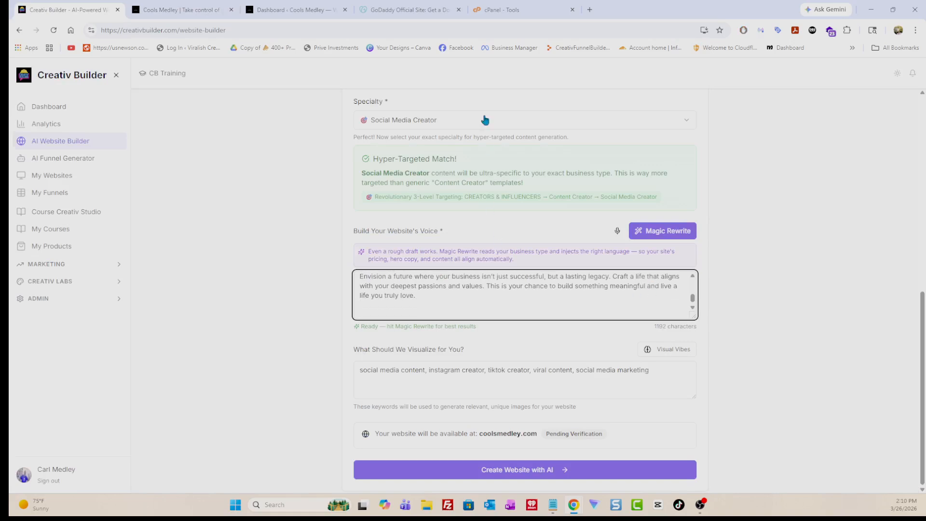
Try to open and reload the old site's About page, and return to the website setup form.
left_click(205, 11)
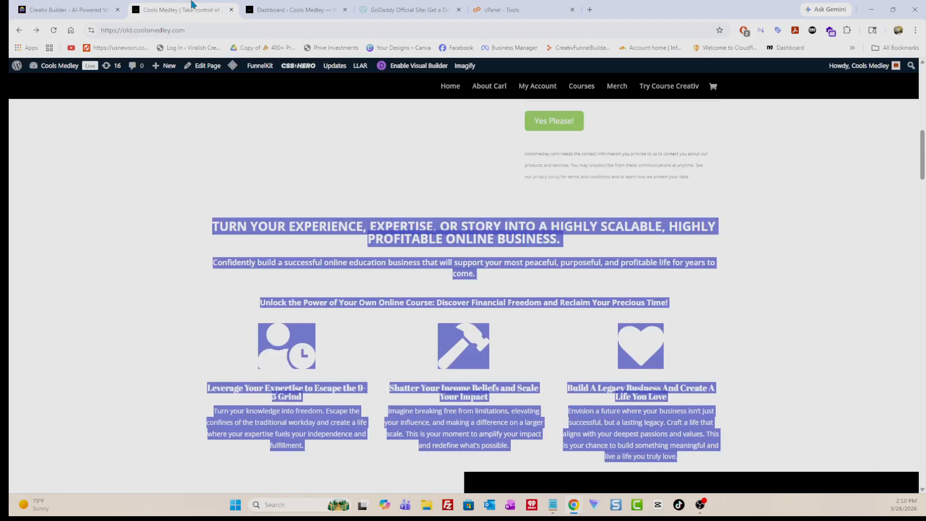
left_click(481, 89)
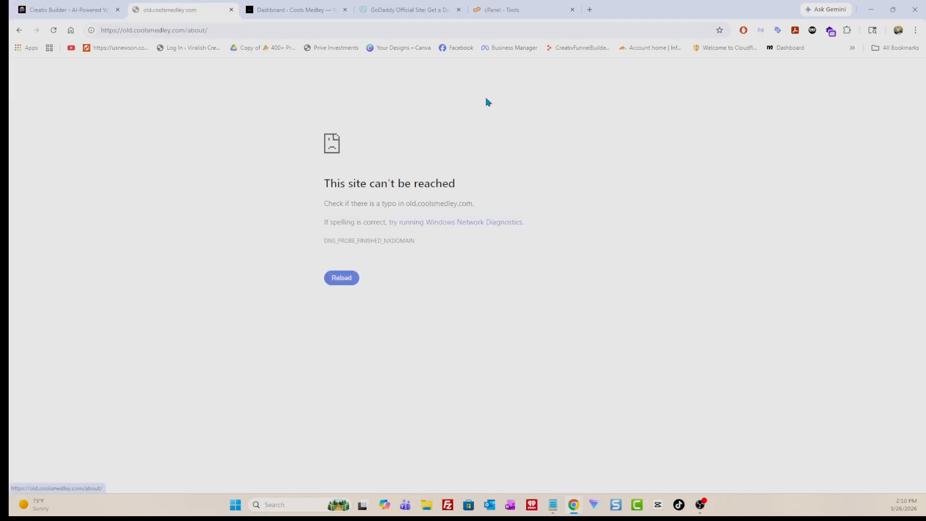
left_click(54, 30)
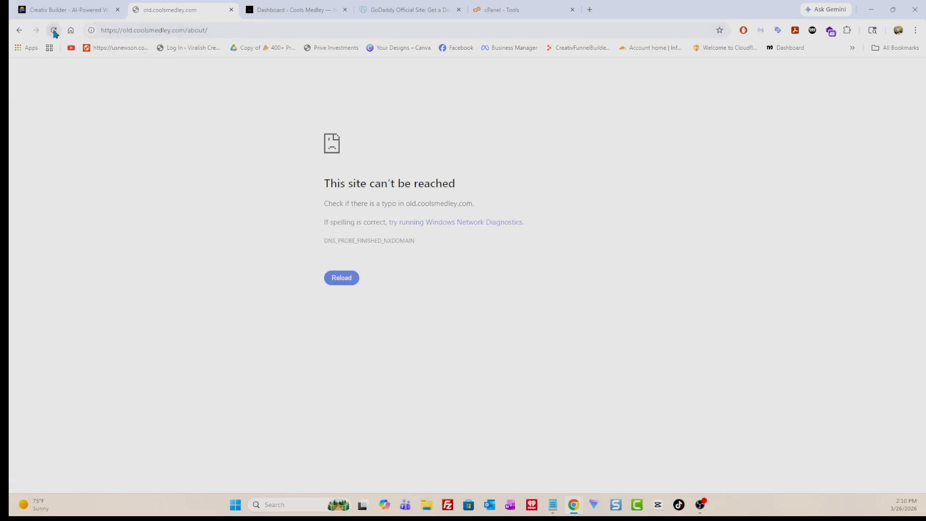
left_click(20, 31)
left_click(93, 14)
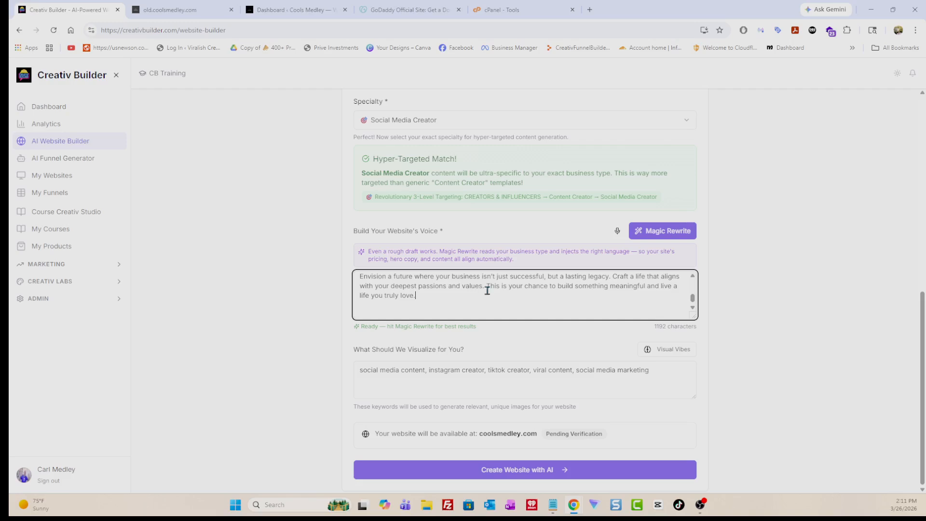
Apply Magic Rewrite to the website voice and generate Visual Vibes image keywords, appending the original social media keywords after them.
left_click(669, 236)
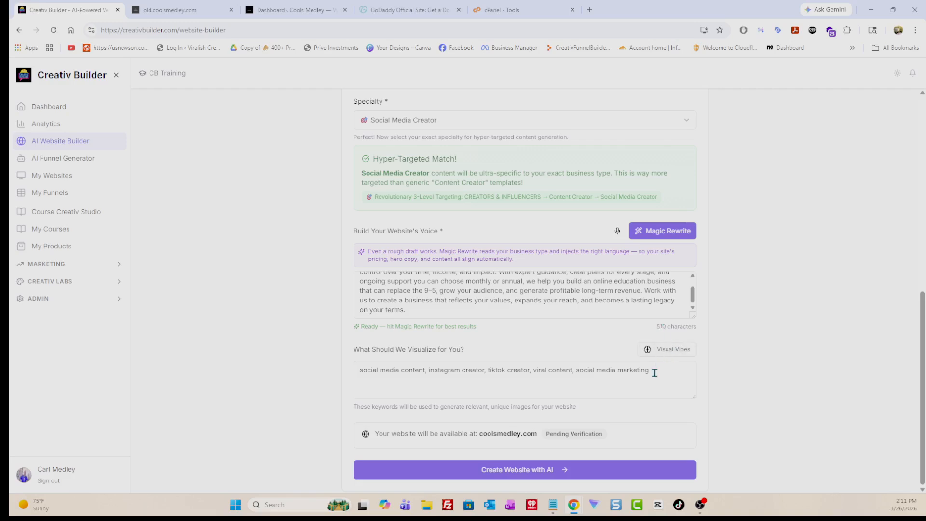
left_click_drag(655, 372, 351, 375)
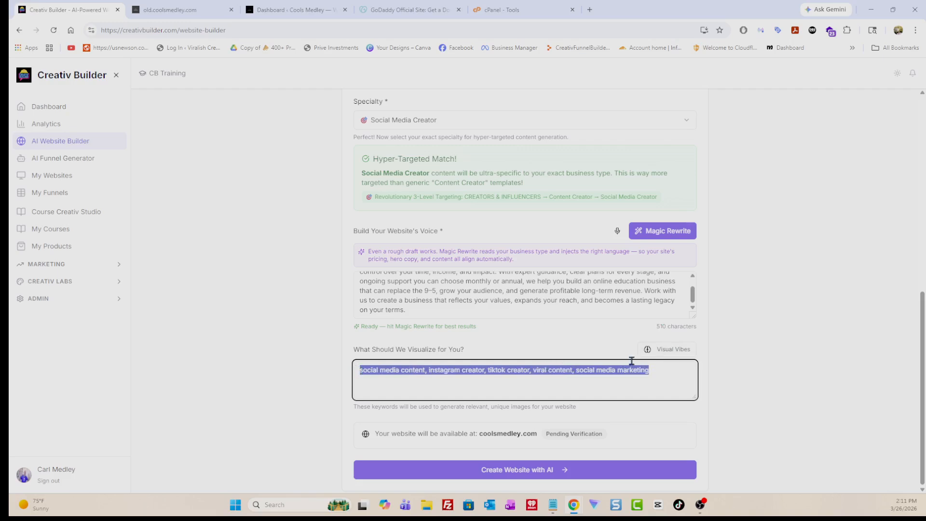
left_click(655, 352)
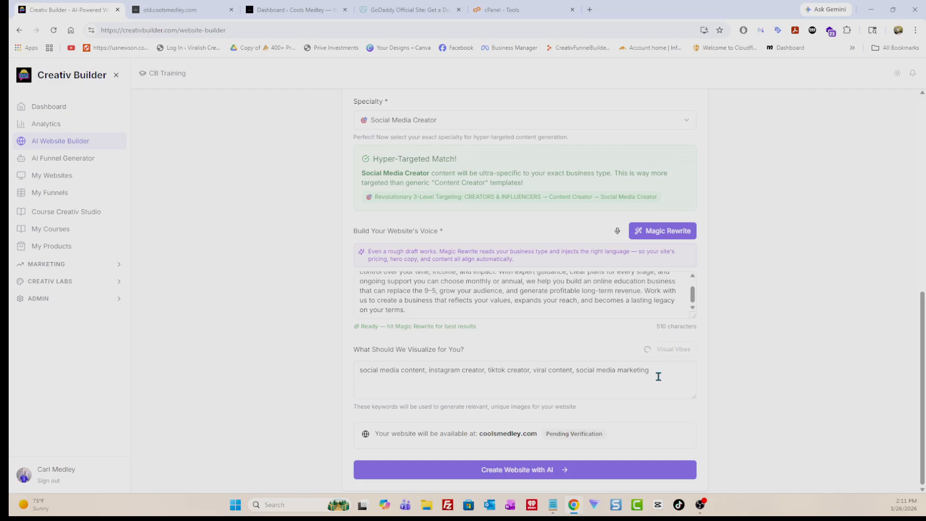
left_click(457, 380)
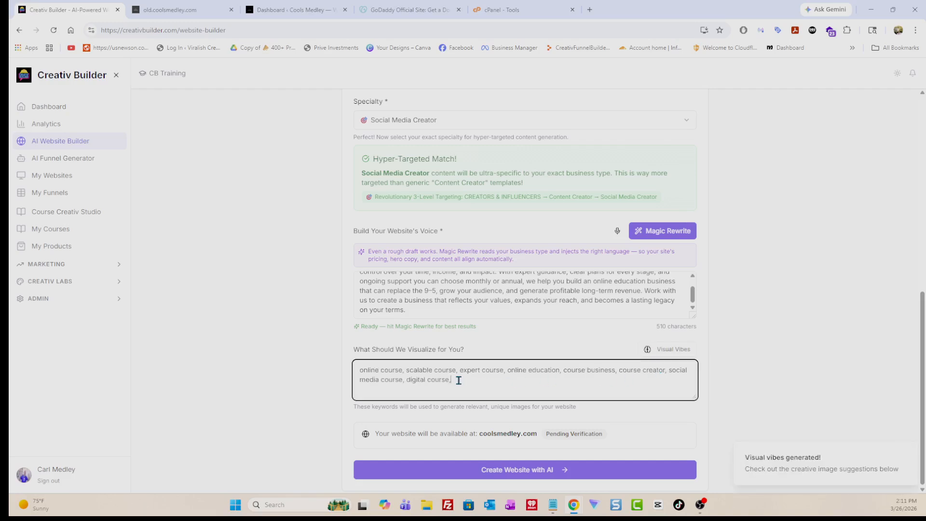
key("ctrl+v")
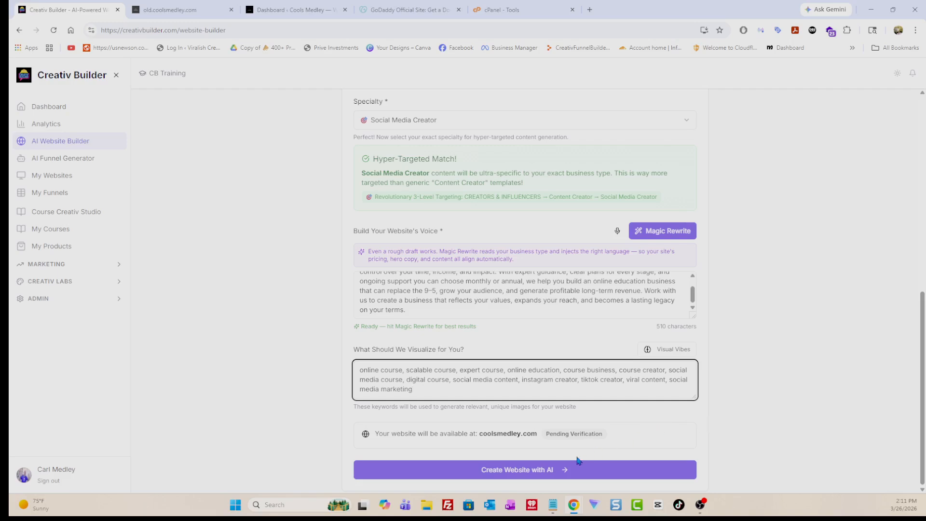
Create the website with AI, and review the image generation and search engine submission stages of the build.
left_click(525, 471)
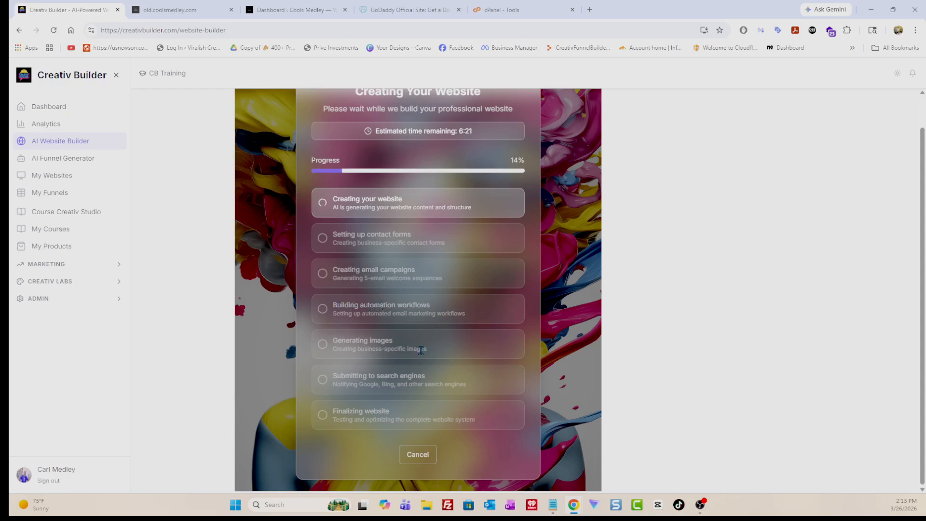
left_click_drag(334, 340, 430, 351)
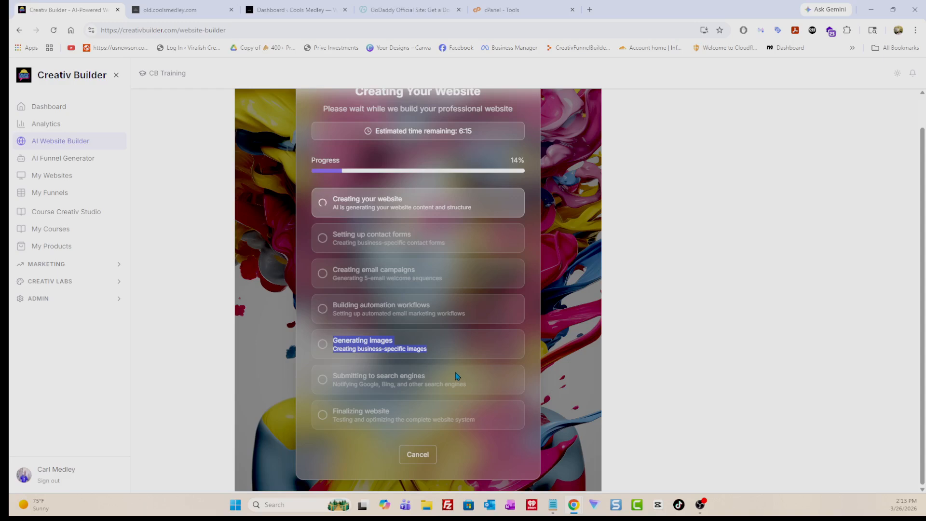
left_click_drag(333, 376, 472, 387)
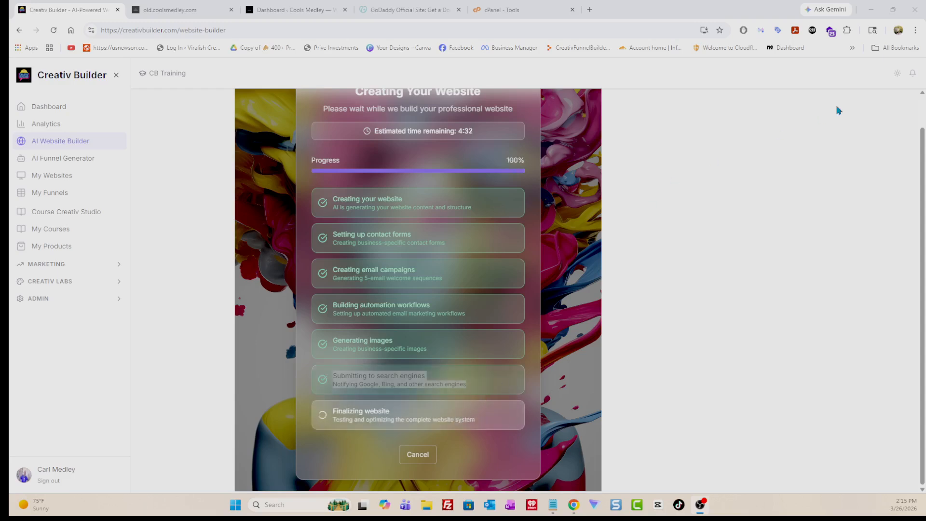
Change the builder's colour theme to the dark one with pink and purple accents.
left_click(899, 75)
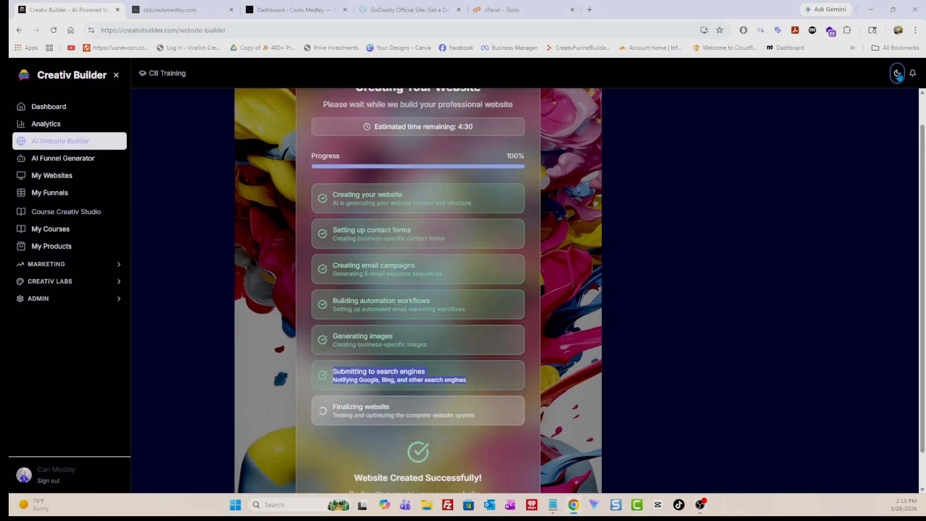
left_click(898, 73)
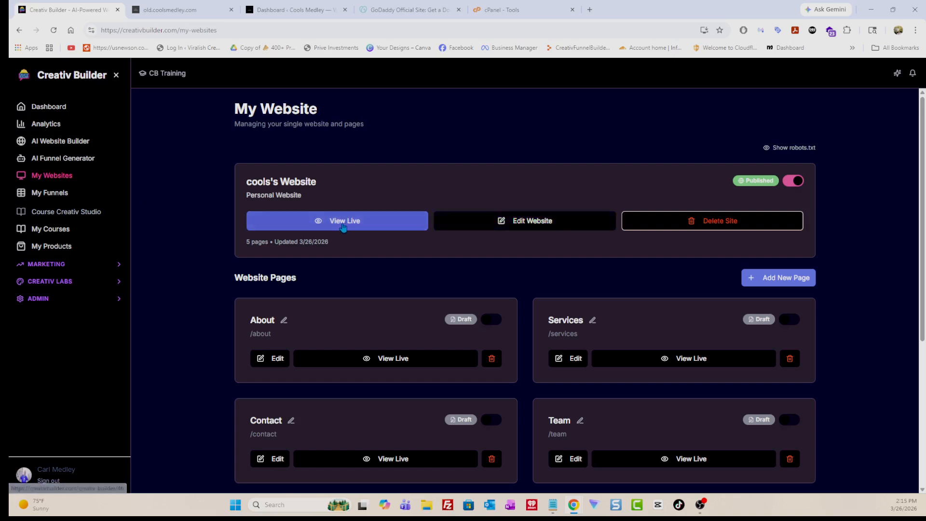
Open the live version of the new website and look through its home page from the hero down to the contact form.
left_click(371, 223)
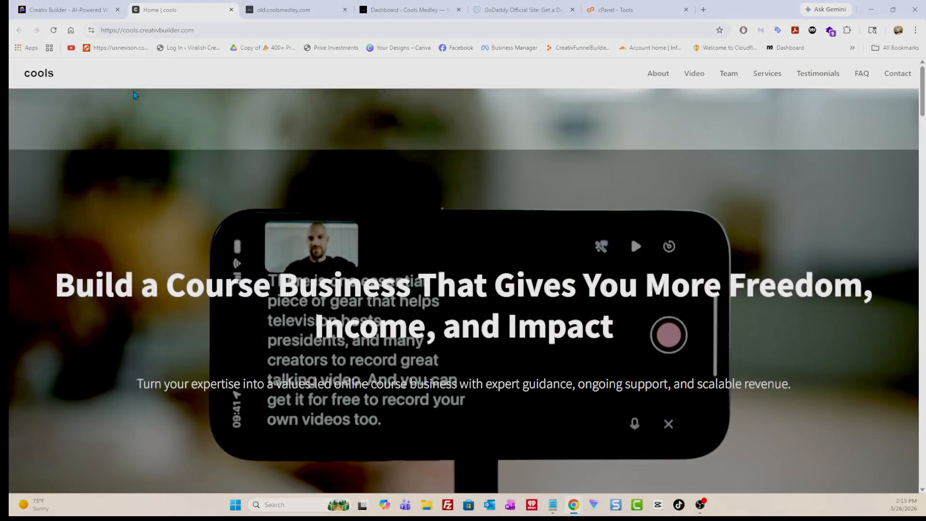
scroll(600, 251, "down", 2)
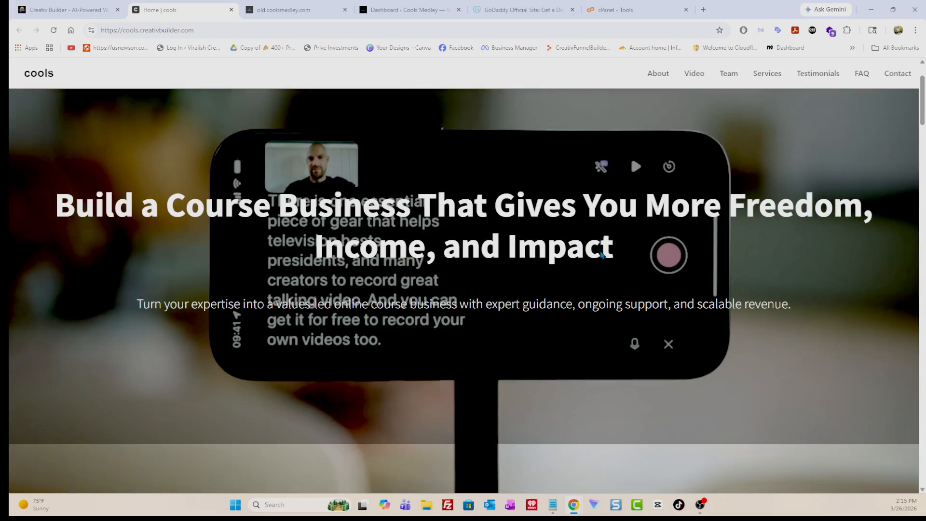
scroll(600, 251, "down", 8)
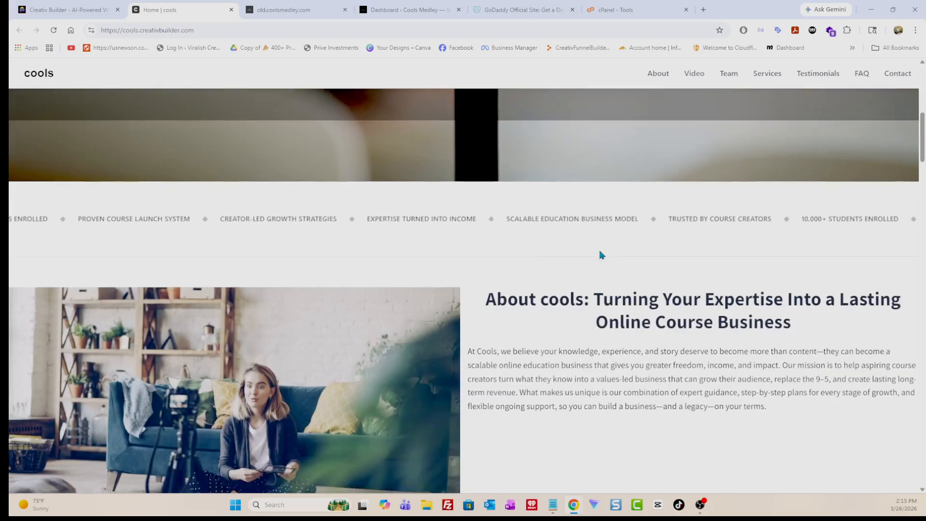
scroll(601, 250, "down", 2)
scroll(602, 252, "down", 2)
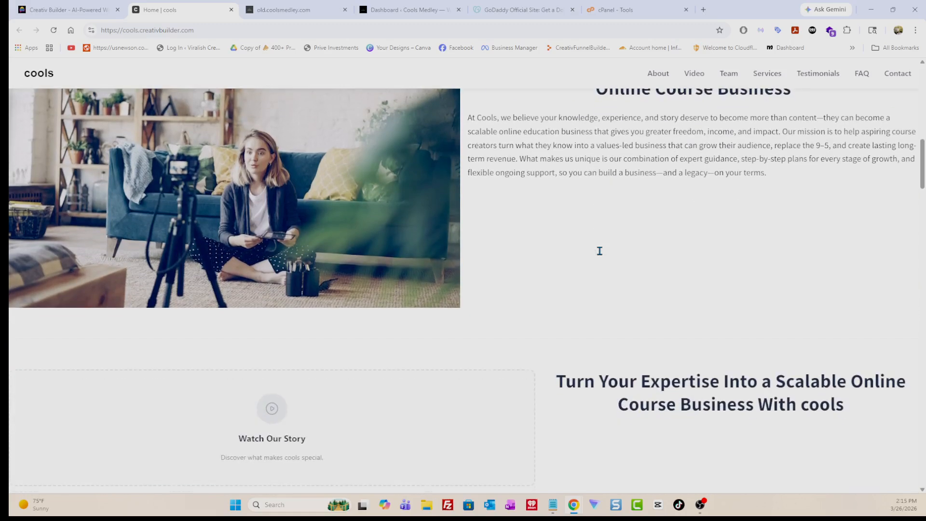
scroll(601, 254, "down", 9)
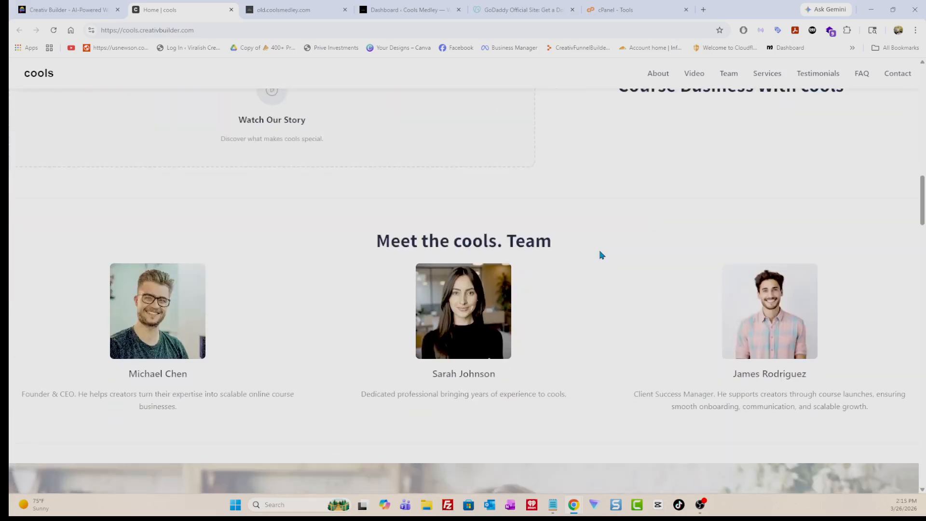
scroll(601, 255, "down", 5)
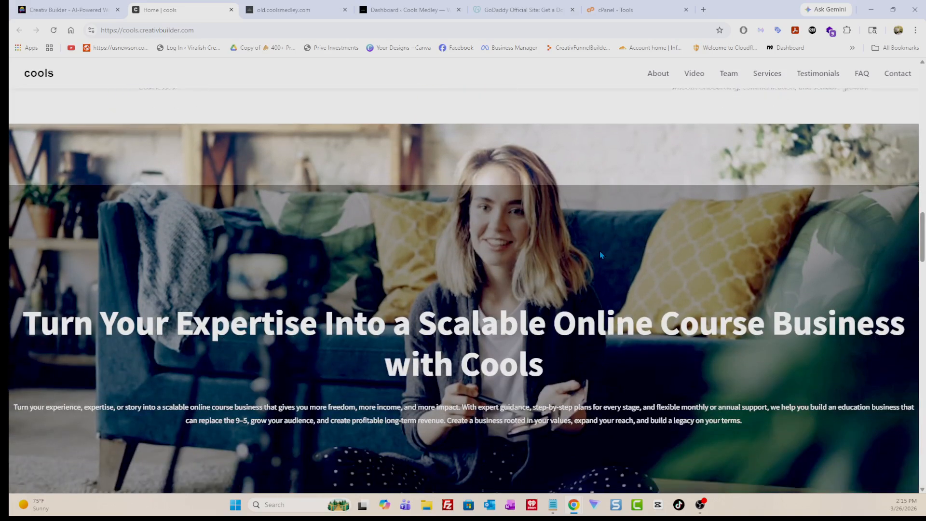
scroll(601, 251, "down", 8)
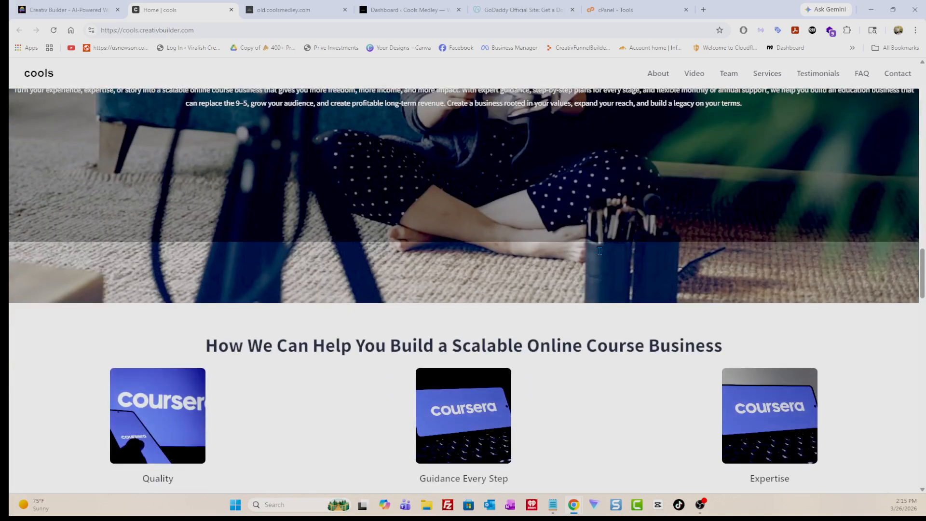
scroll(601, 254, "down", 4)
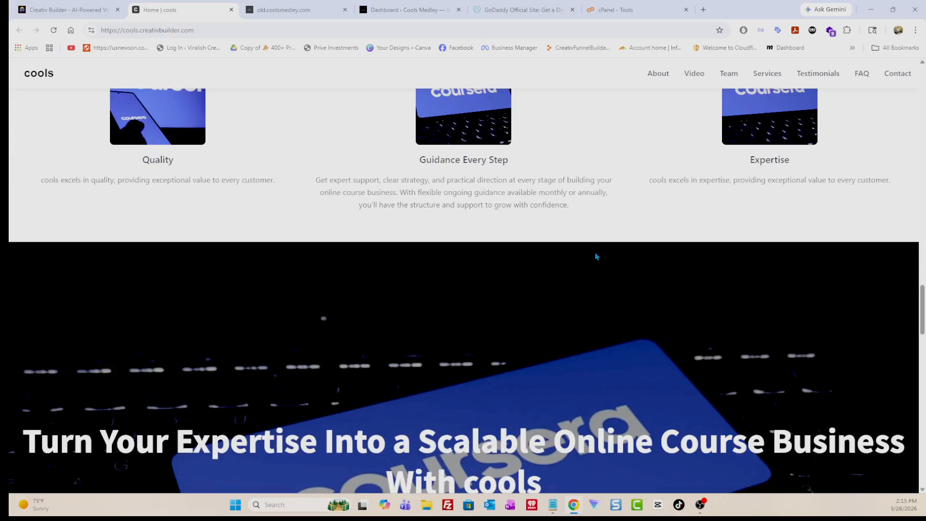
scroll(553, 255, "up", 2)
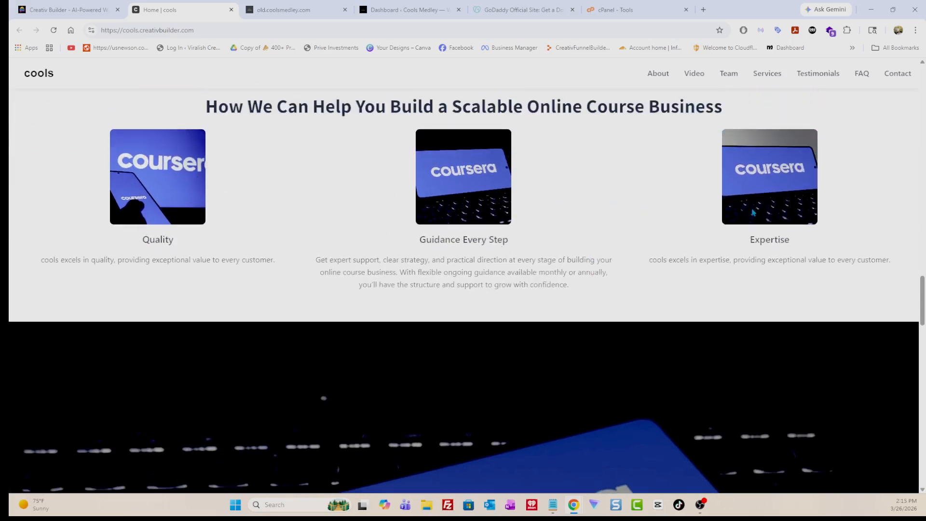
scroll(519, 239, "down", 8)
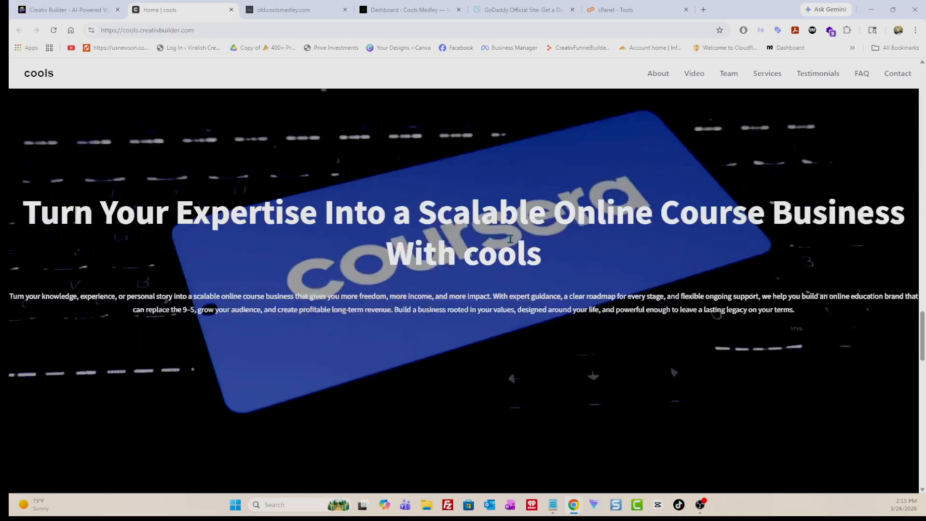
scroll(507, 244, "down", 12)
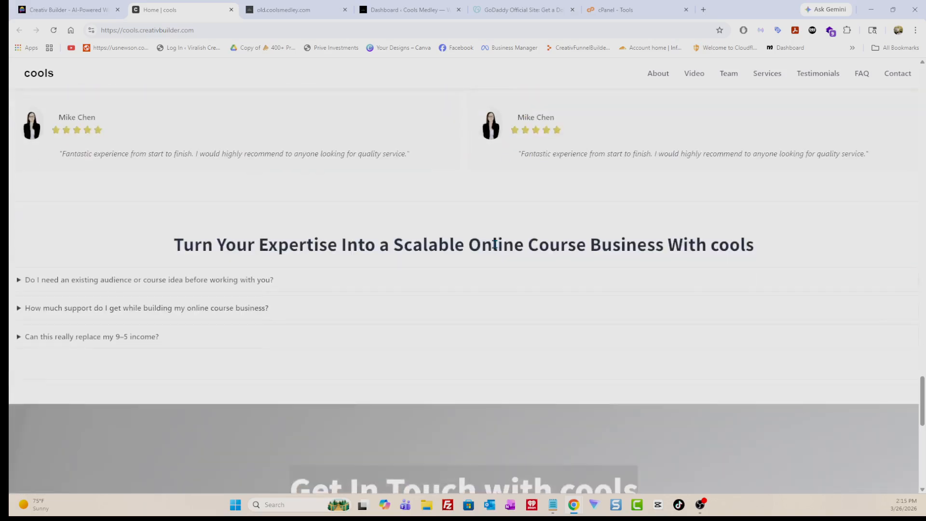
scroll(494, 245, "down", 7)
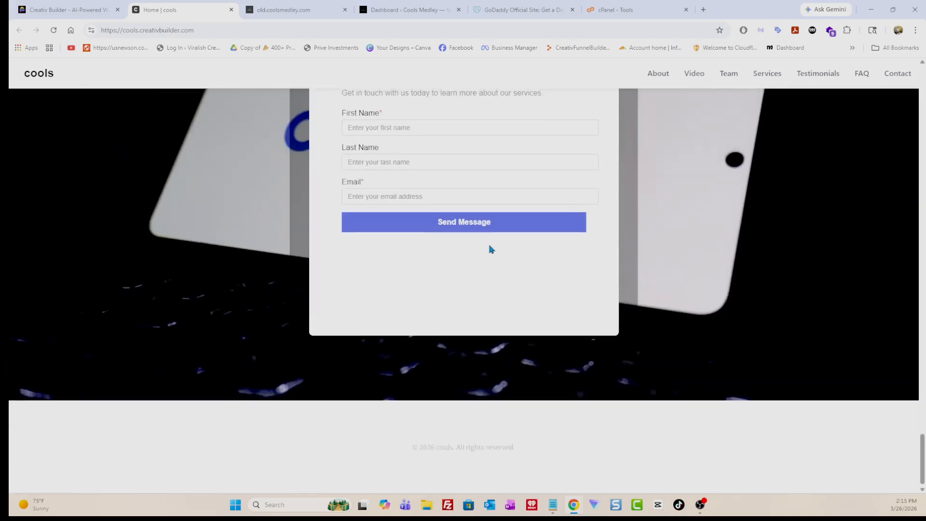
Expand all three questions in the home page's FAQ section and read their answers.
scroll(492, 248, "up", 5)
scroll(500, 243, "up", 3)
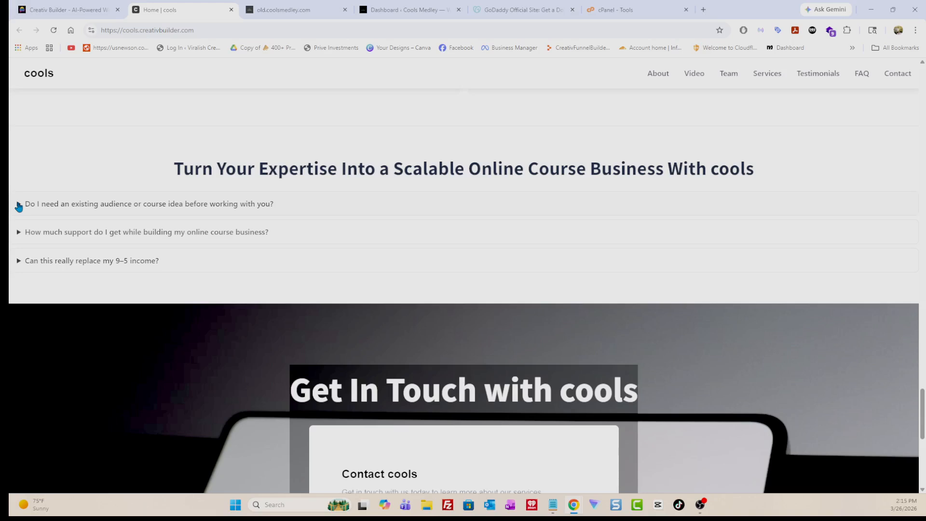
left_click(18, 204)
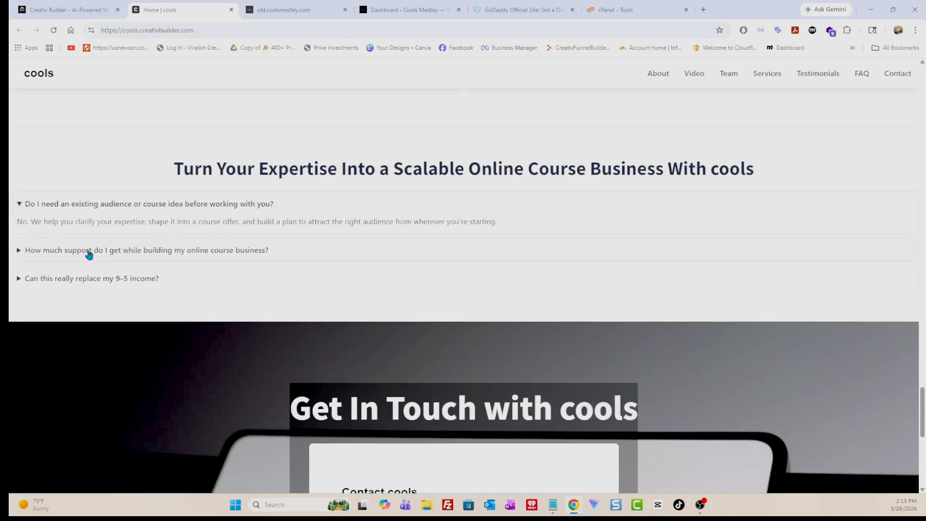
left_click(19, 251)
left_click(19, 297)
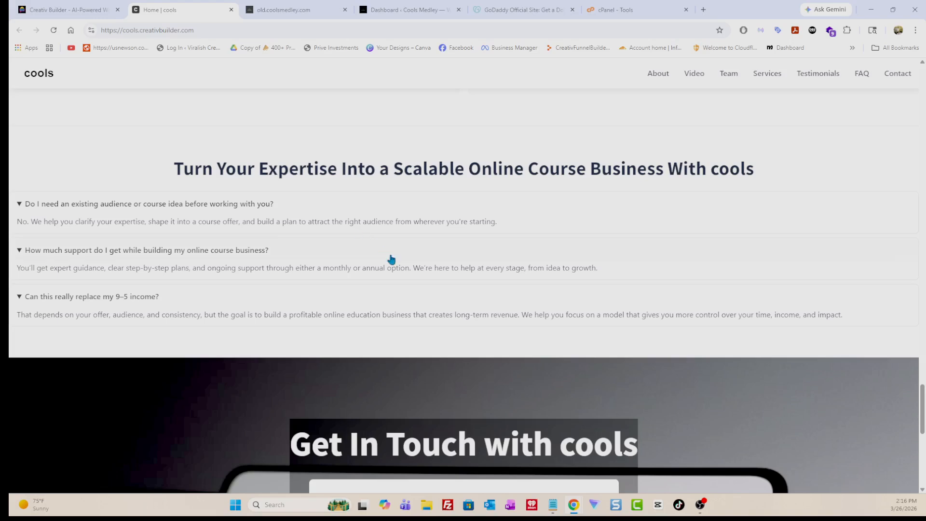
Look over the live site's contact form and return to the hero section before closing the live site.
scroll(391, 261, "down", 6)
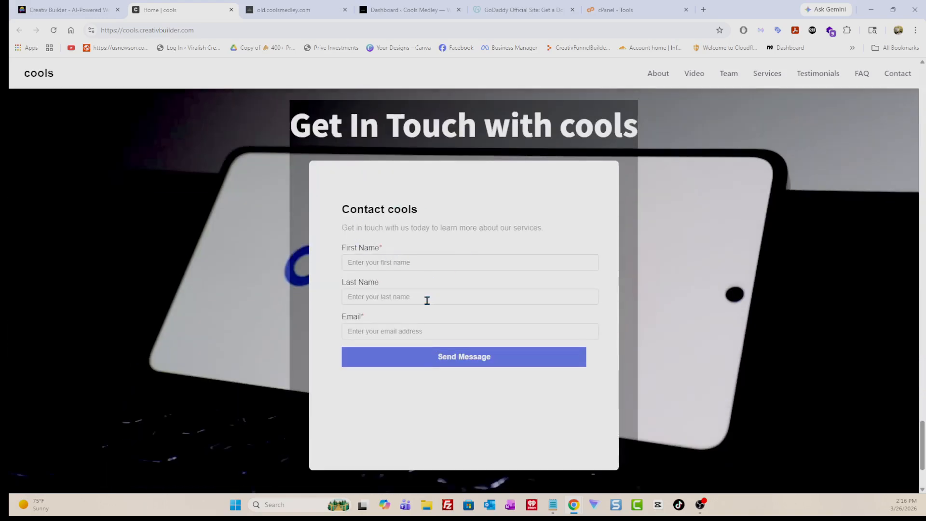
scroll(426, 302, "up", 15)
scroll(377, 234, "up", 20)
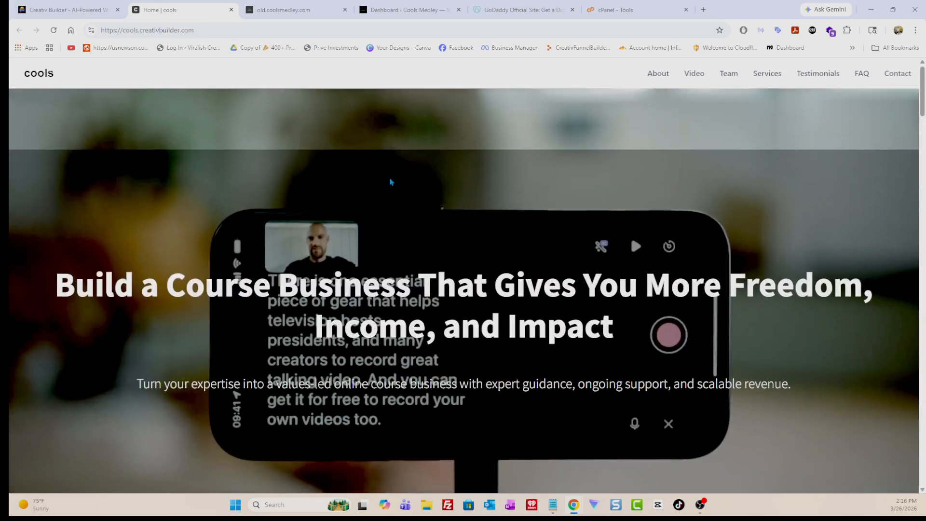
left_click(232, 9)
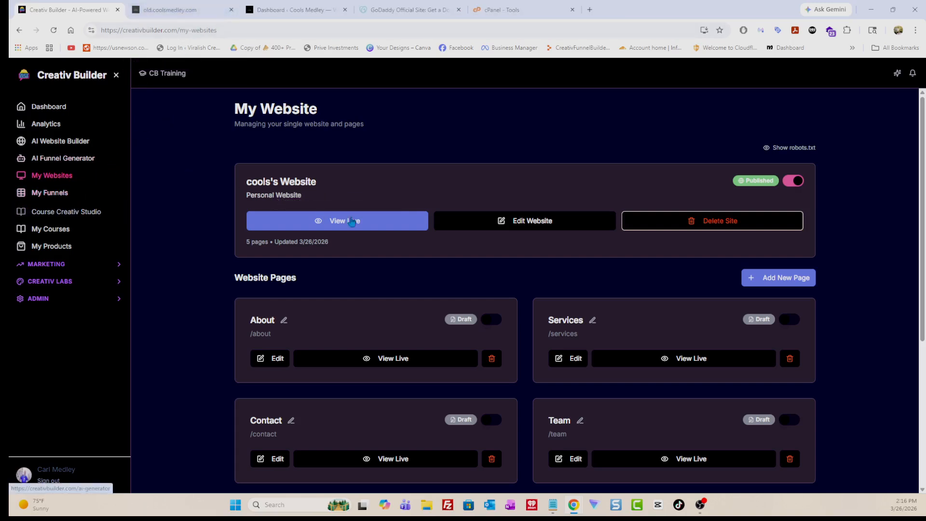
Delete the first of the two duplicate Contact cools forms from the builder's marketing forms.
left_click(58, 265)
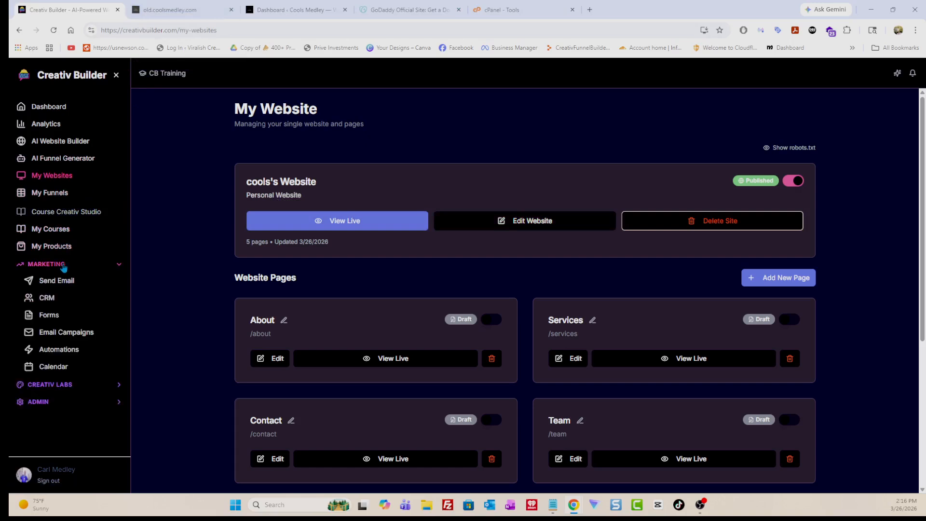
left_click(50, 316)
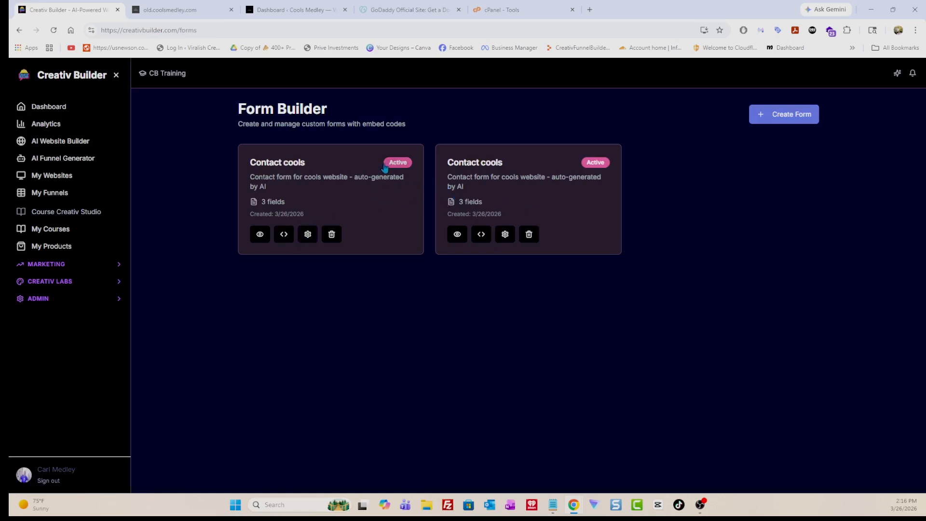
left_click(332, 234)
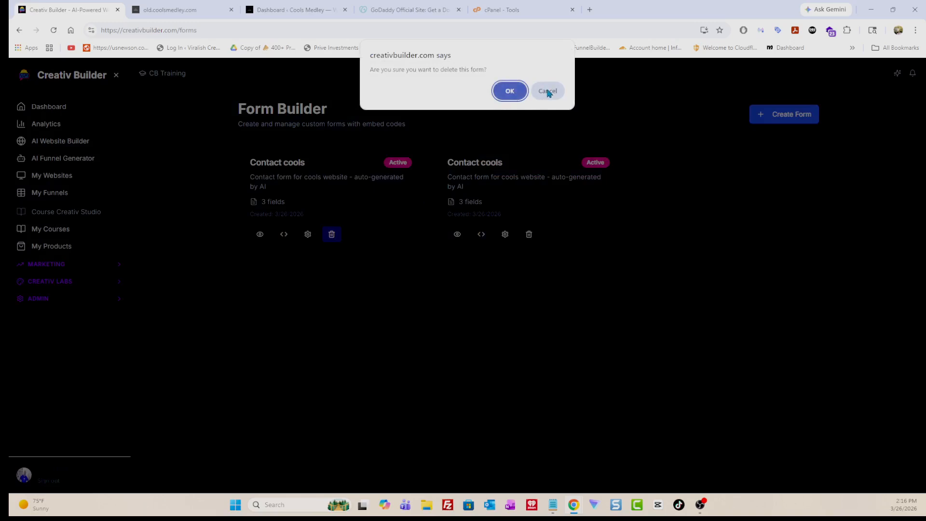
left_click(510, 91)
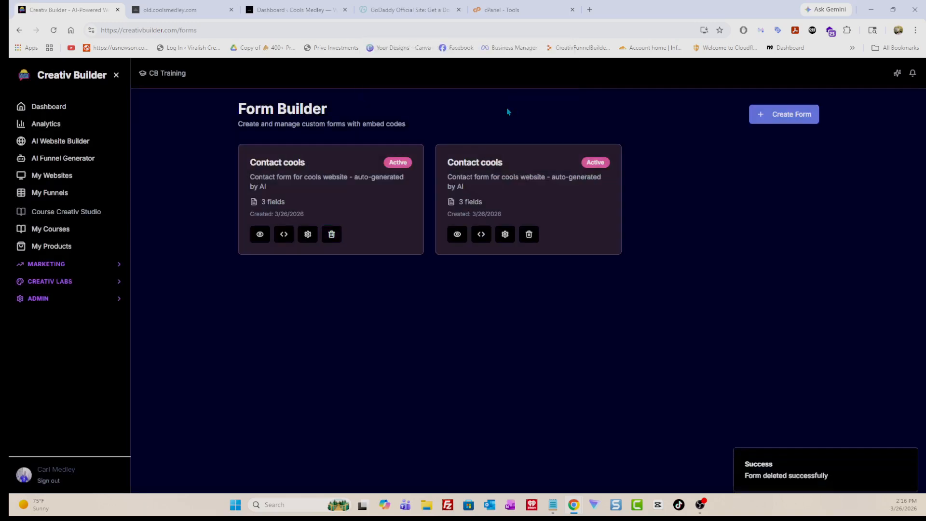
Examine the remaining Contact cools form's settings and its embed code.
left_click(308, 234)
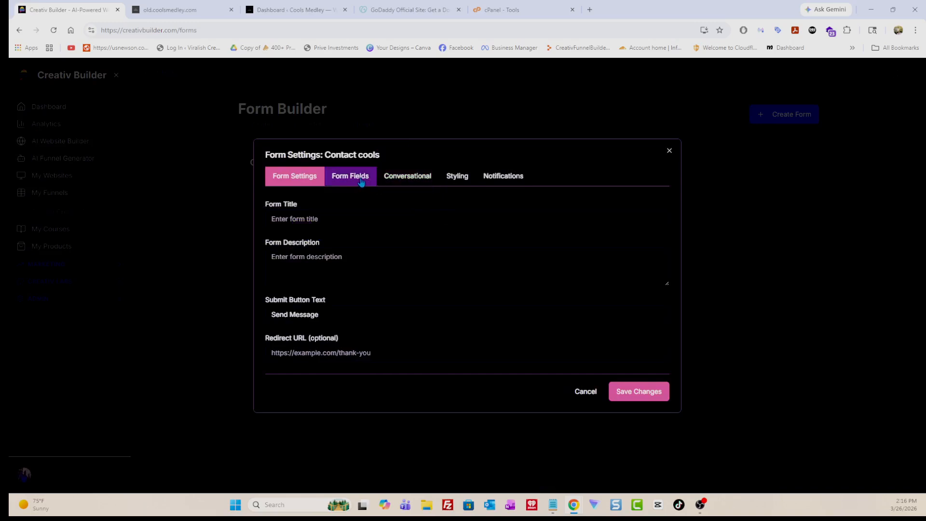
left_click(669, 151)
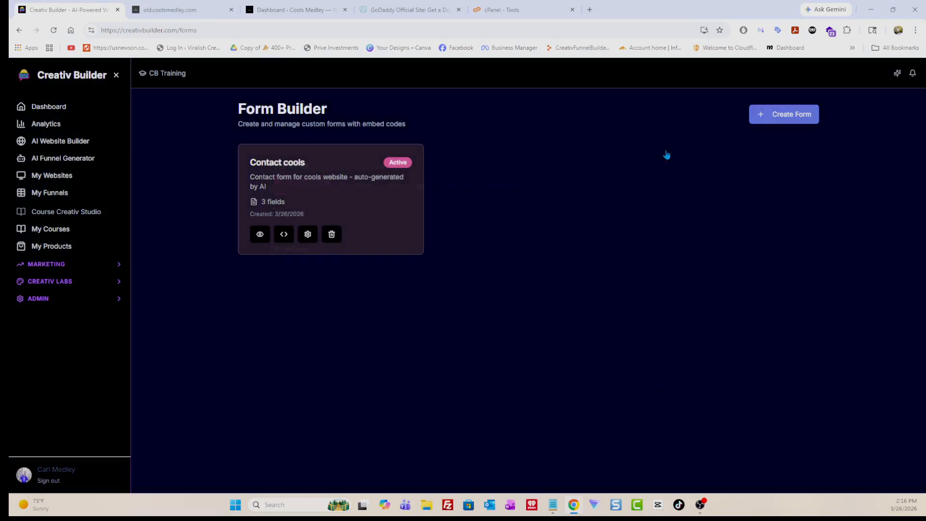
left_click(285, 235)
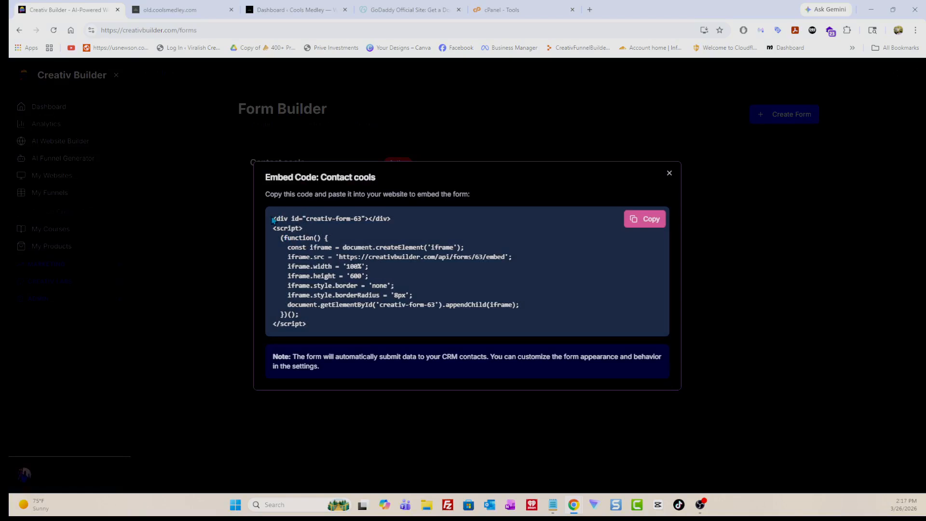
left_click_drag(273, 220, 386, 328)
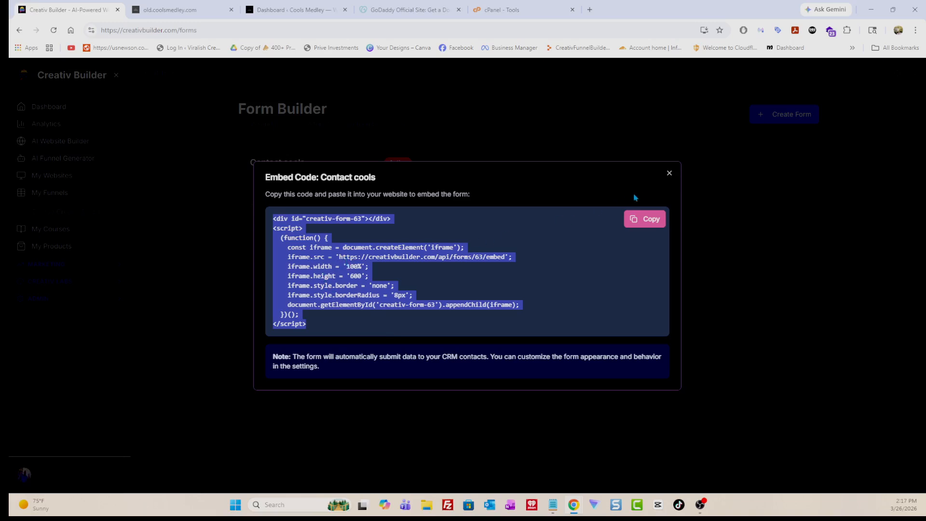
left_click(668, 176)
Open the cools - Welcome Series email campaign and switch the builder to the light theme.
left_click(61, 265)
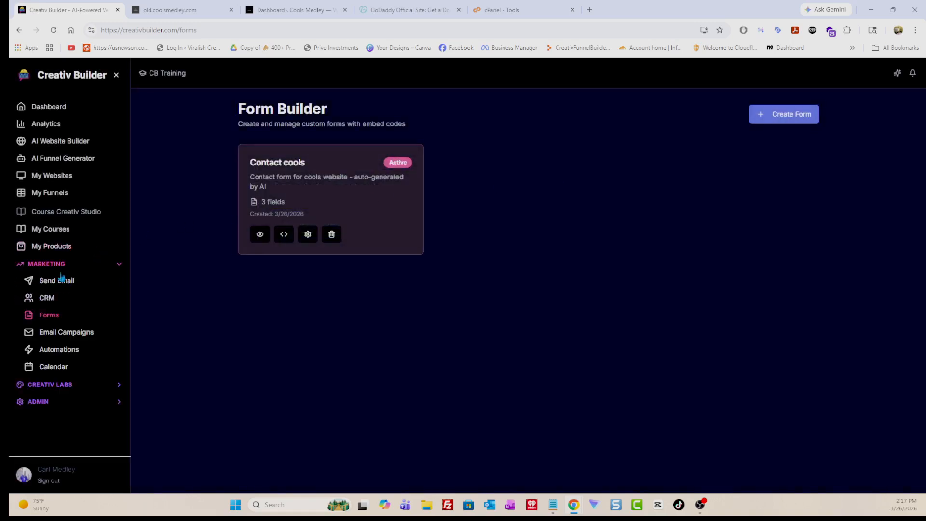
left_click(67, 334)
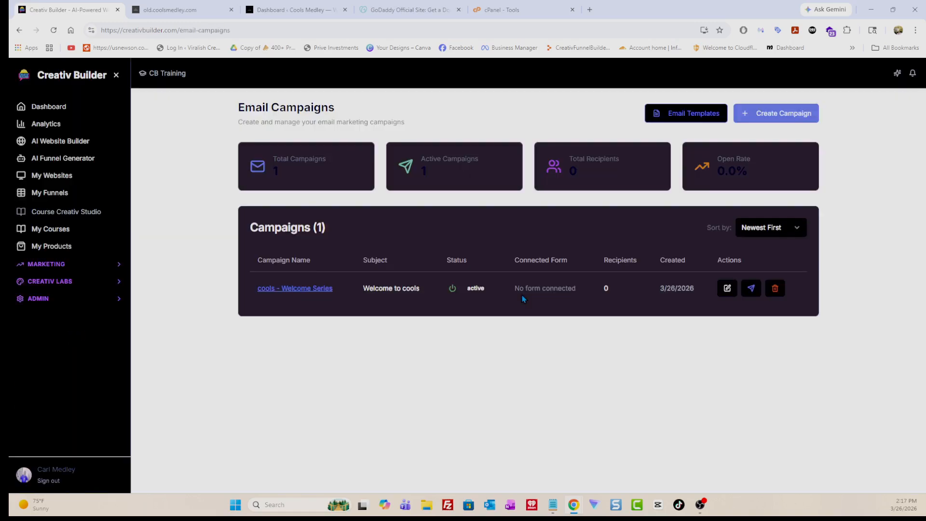
left_click(312, 291)
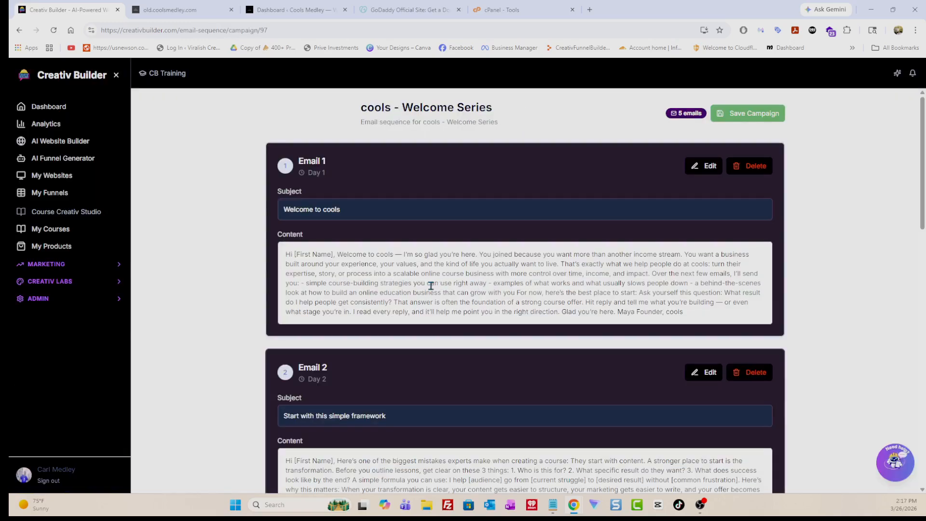
scroll(429, 286, "down", 2)
scroll(429, 286, "up", 2)
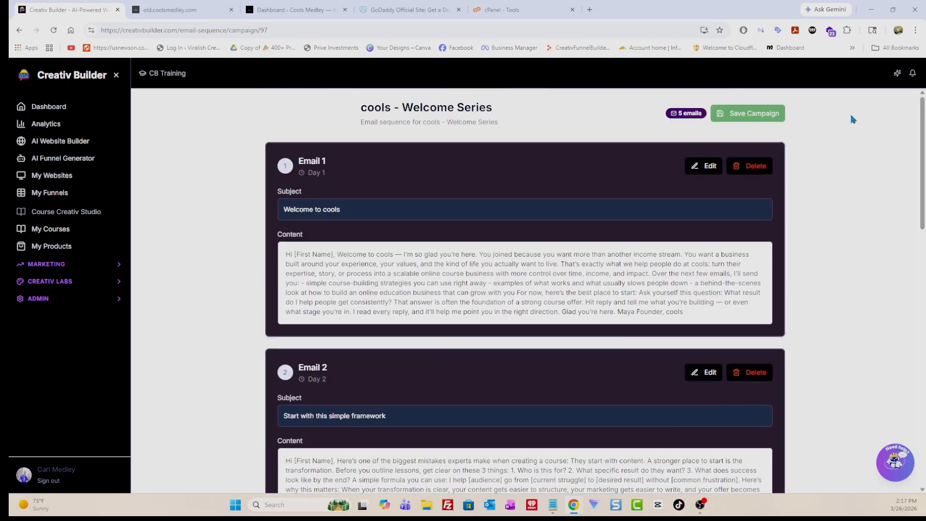
left_click(894, 77)
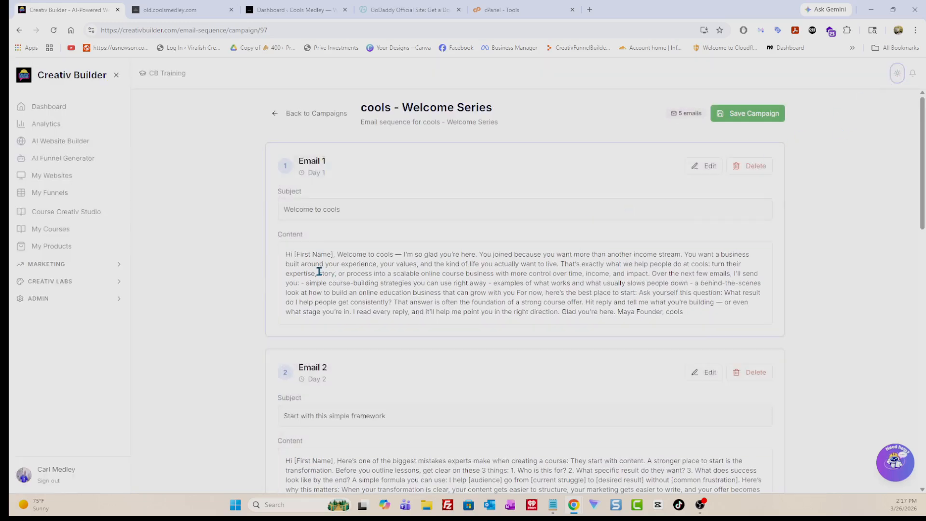
Read through the five emails of the welcome series and open Email 5 in the editor to examine its editing options.
scroll(317, 271, "down", 2)
scroll(331, 302, "down", 8)
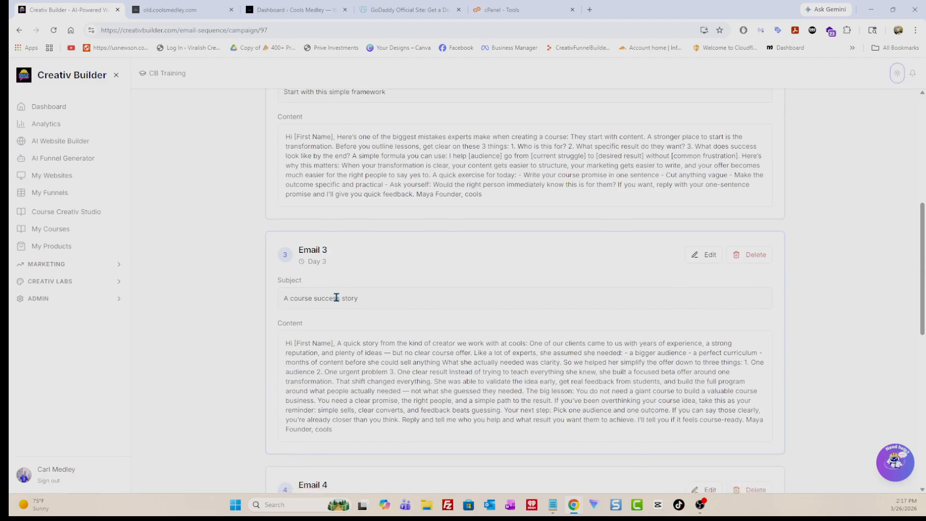
scroll(336, 298, "down", 5)
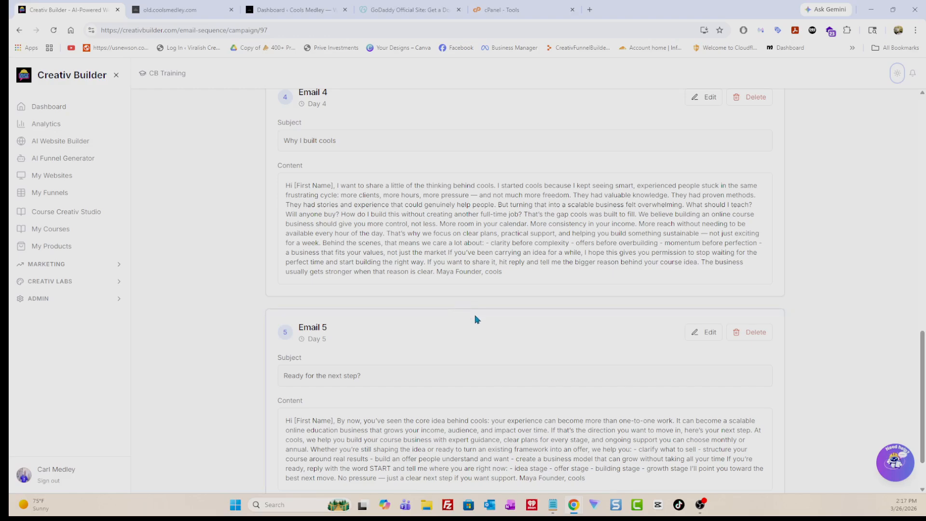
scroll(477, 319, "down", 2)
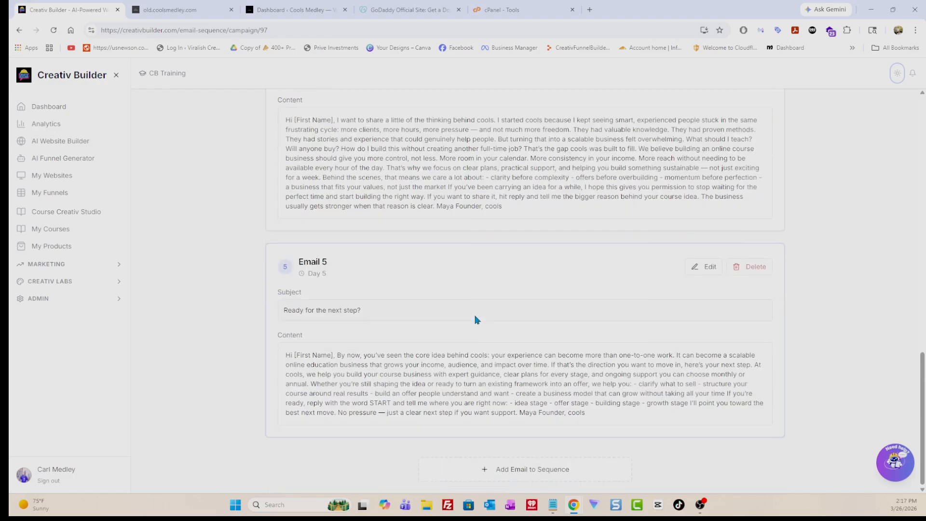
left_click(705, 267)
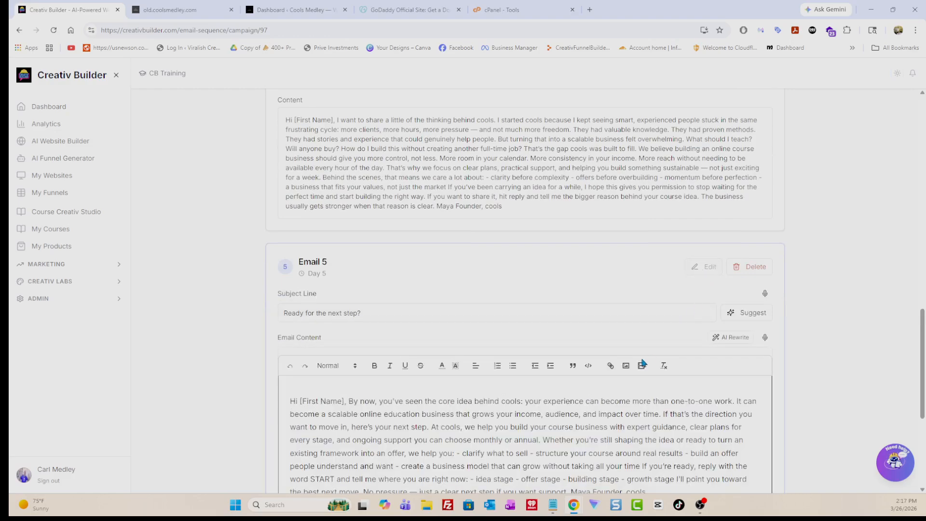
scroll(724, 270, "down", 3)
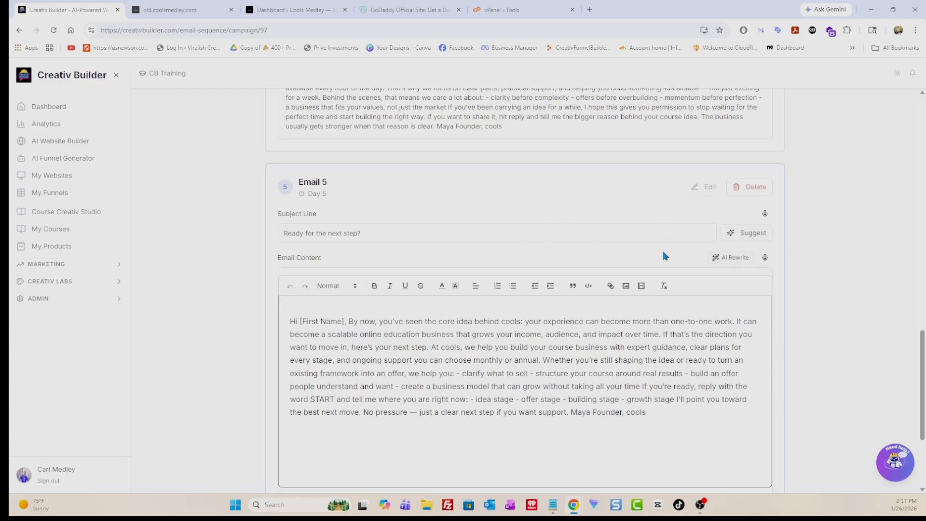
scroll(665, 255, "up", 15)
Review the cools - Welcome Automation workflow and the properties of its first email node, and return to the automations list.
left_click(66, 264)
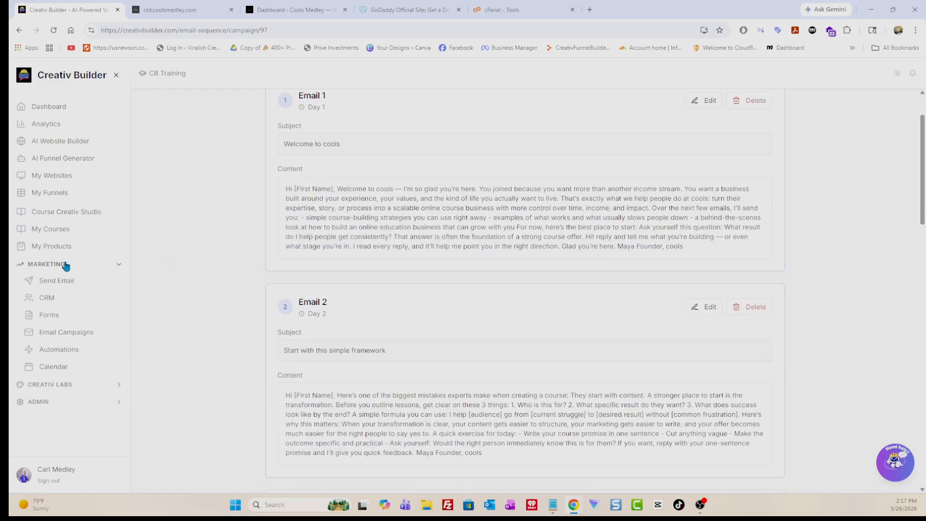
left_click(68, 351)
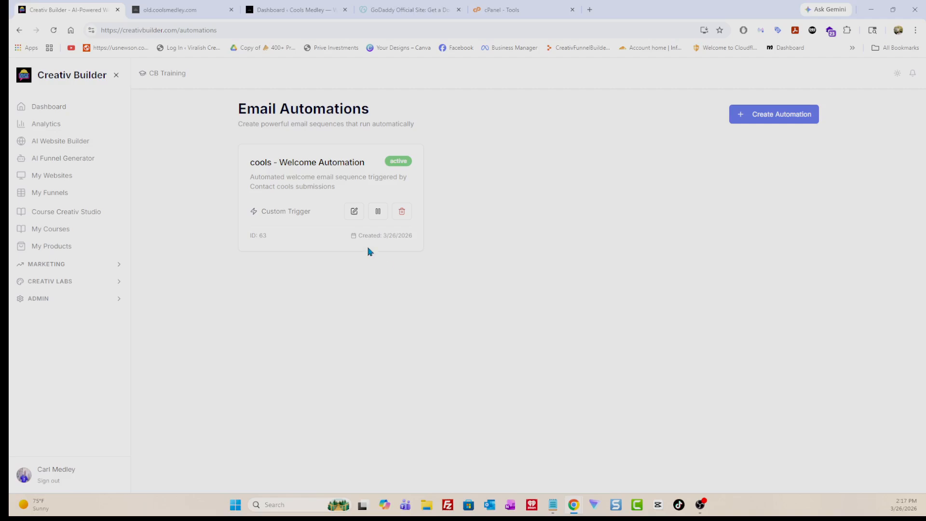
left_click(354, 212)
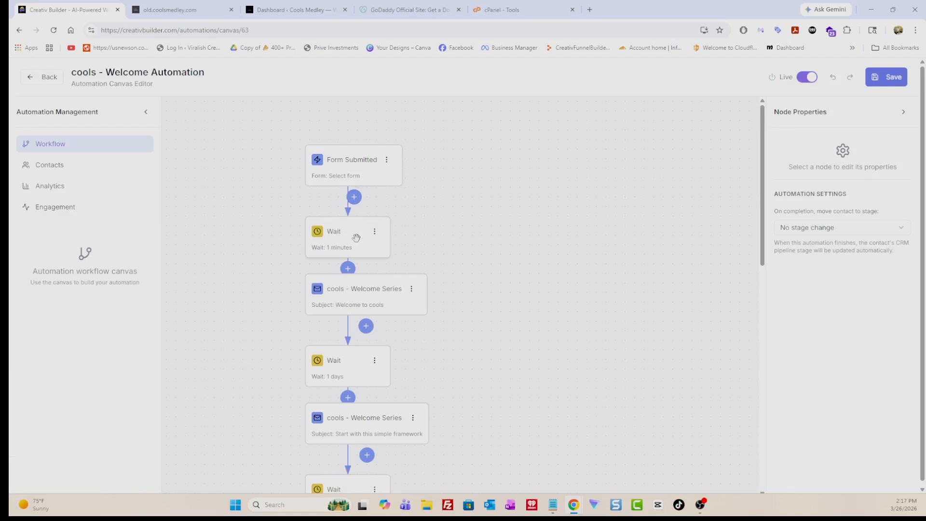
left_click(362, 290)
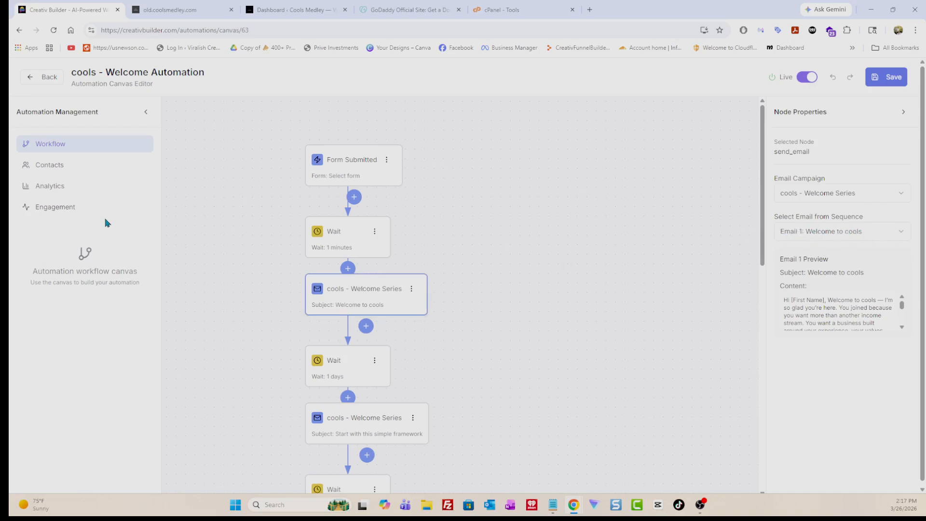
left_click(39, 79)
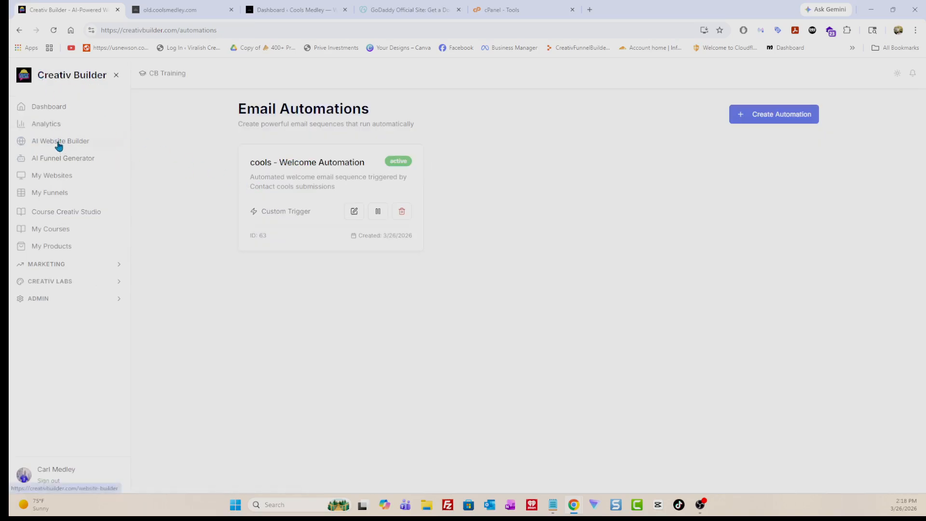
Start adding a new page to the cools website, with the page title Blog.
left_click(59, 177)
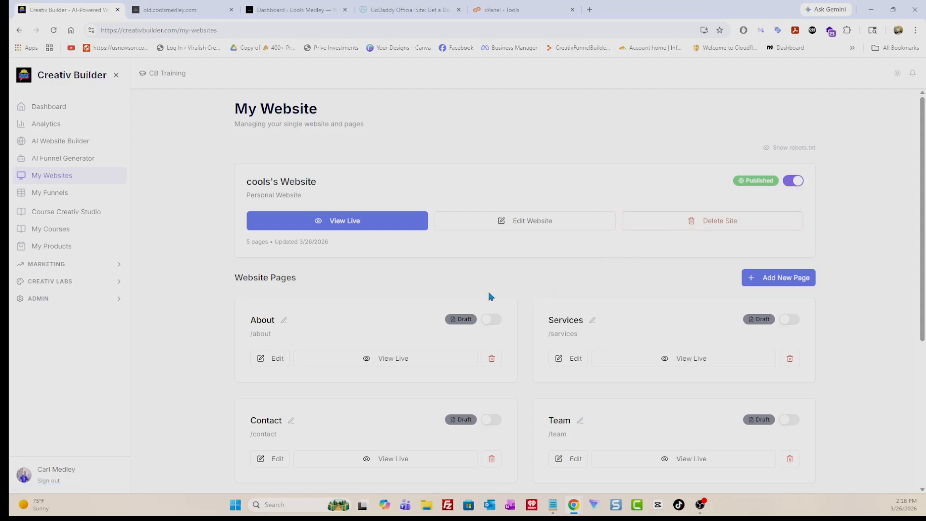
scroll(436, 251, "down", 2)
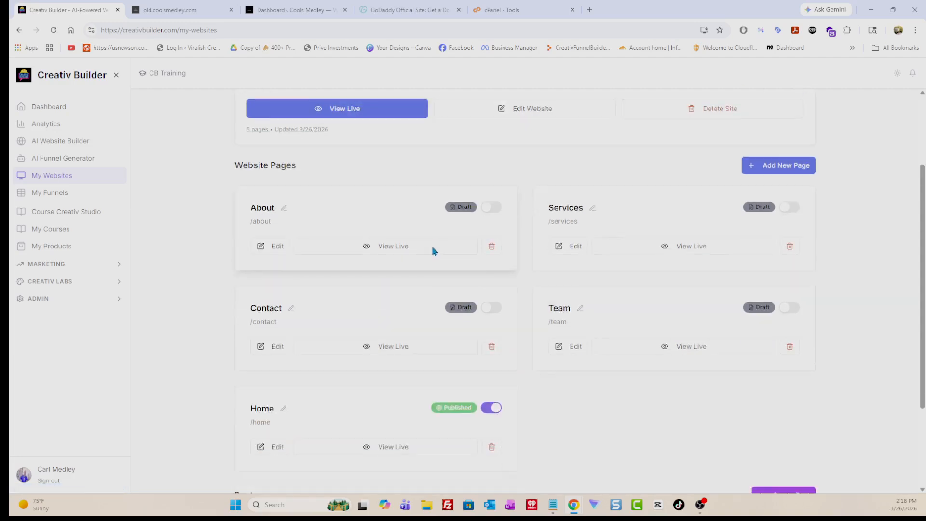
scroll(433, 250, "down", 1)
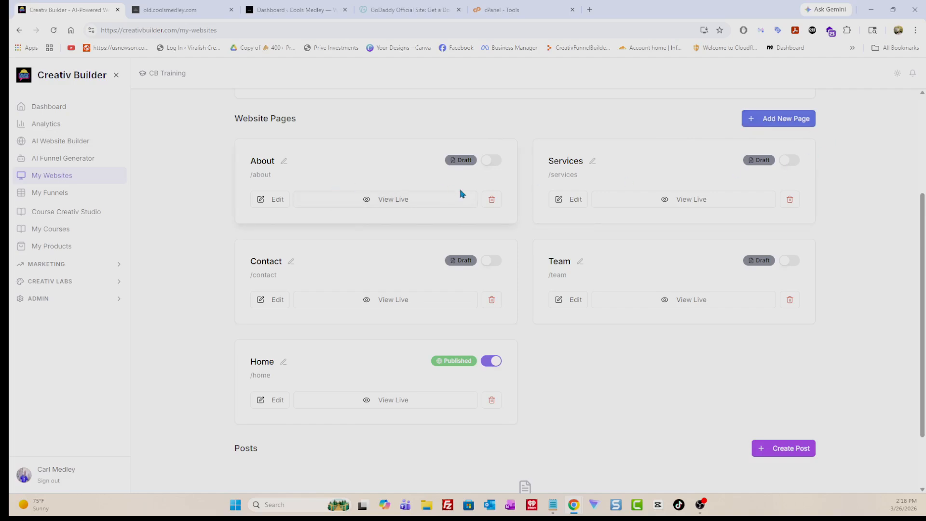
scroll(478, 191, "up", 3)
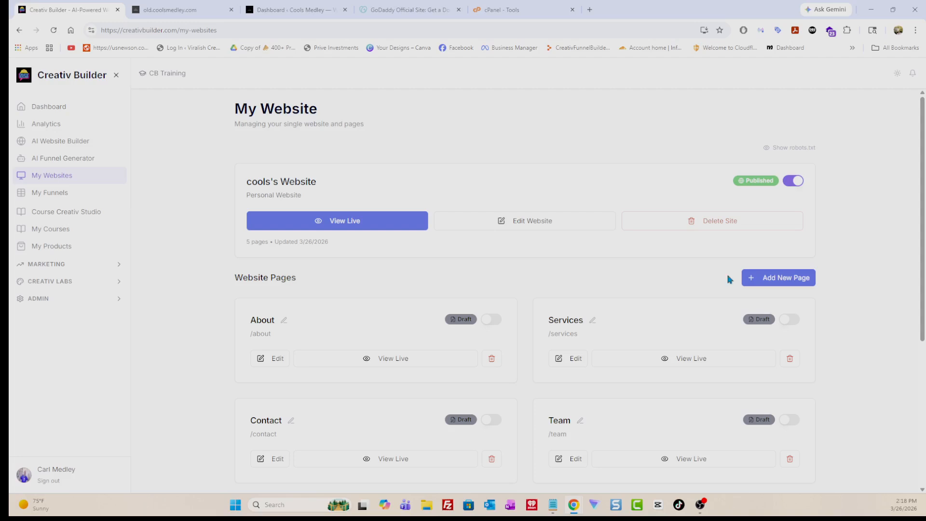
left_click(785, 286)
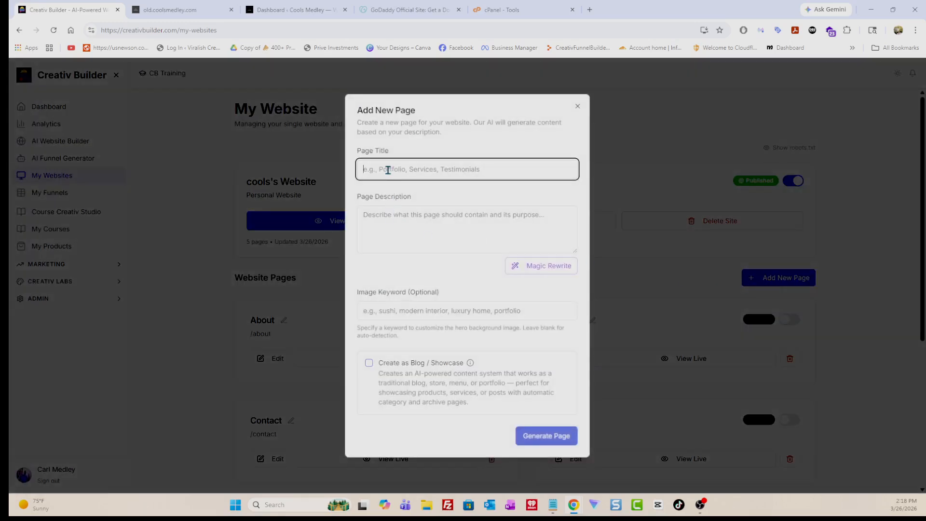
type("Blog")
left_click(393, 220)
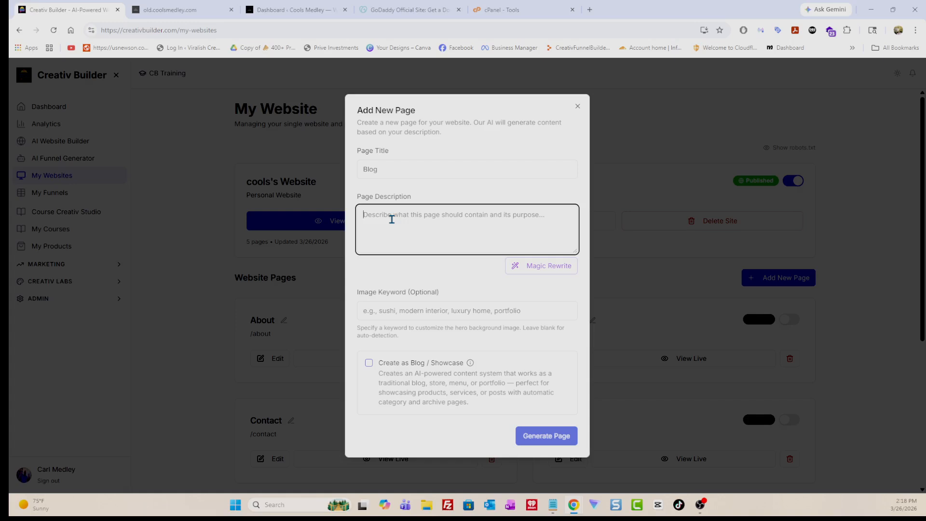
type("K")
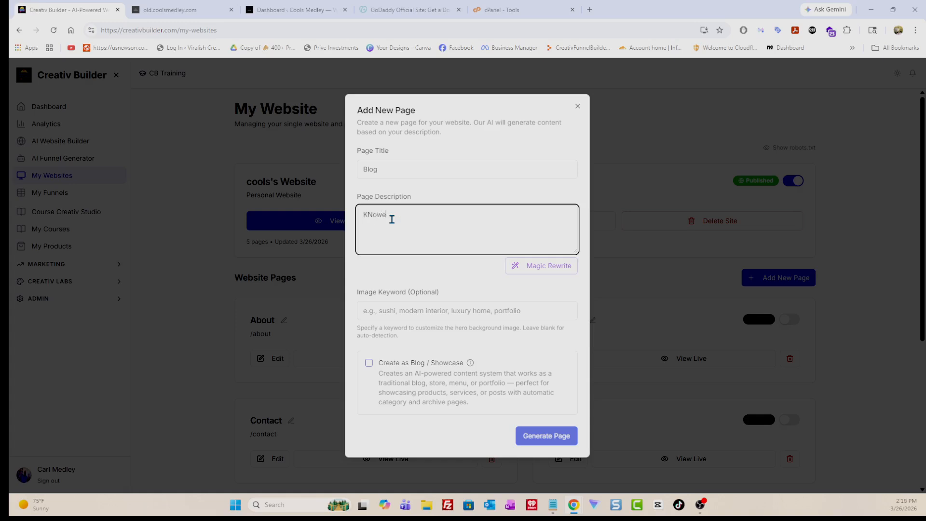
type("Nowe")
key("BackSpace")
key("BackSpace")
key("BackSpace")
key("BackSpace")
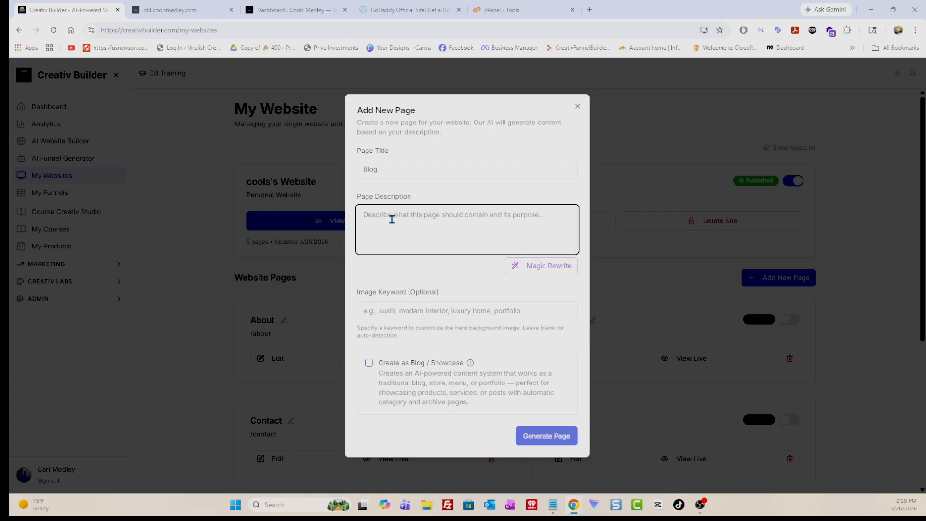
Describe the Blog page as "The knowledge kitchen. Get all of the tips and tricks you can handle." and enhance the description with Magic Rewrite.
type("Th")
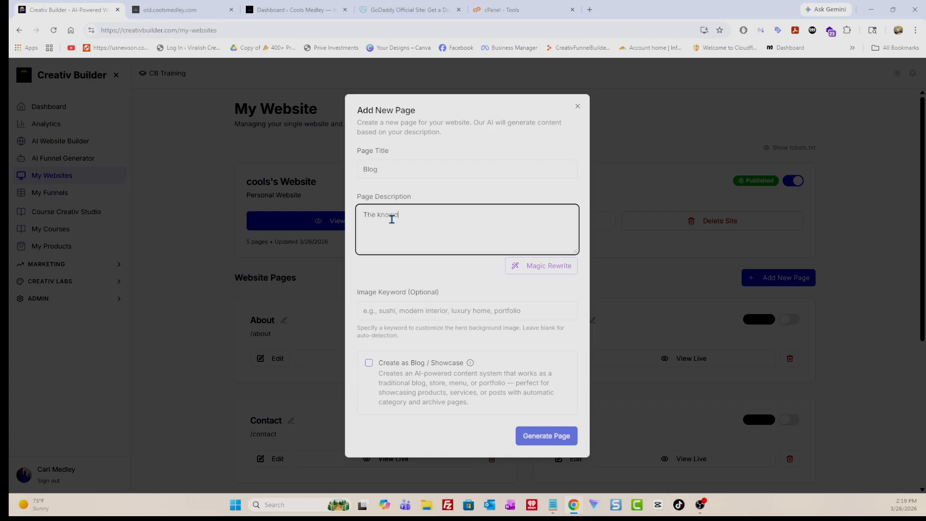
type("e knowledge kitchen. Get all of")
type("ea")
key("BackSpace")
key("BackSpace")
key("BackSpace")
type("and tricks y")
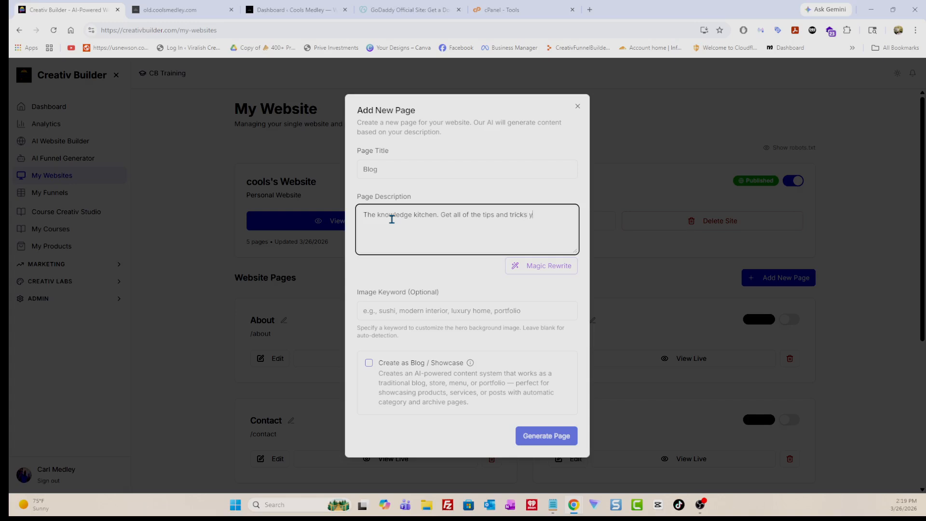
type("ou can handle.")
left_click(517, 268)
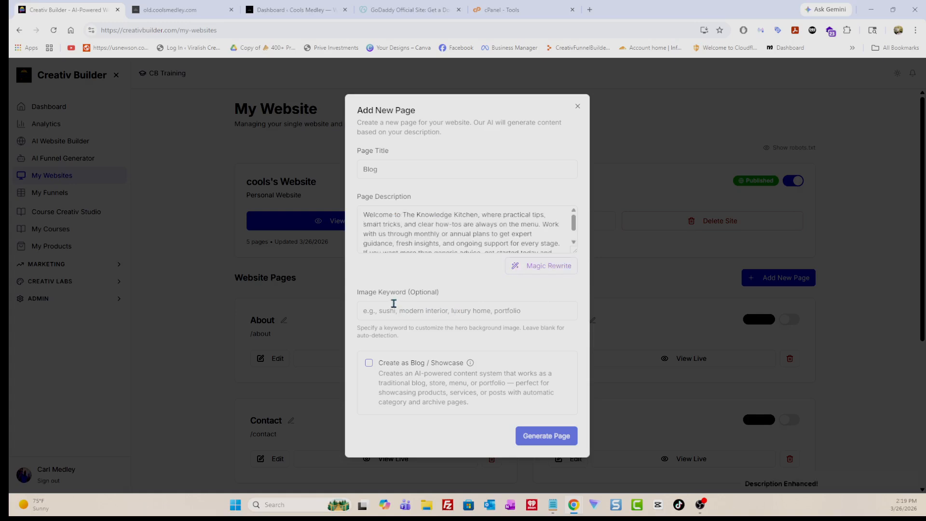
Set the Blog page's image keyword to "social media creator" and generate the page.
left_click(395, 310)
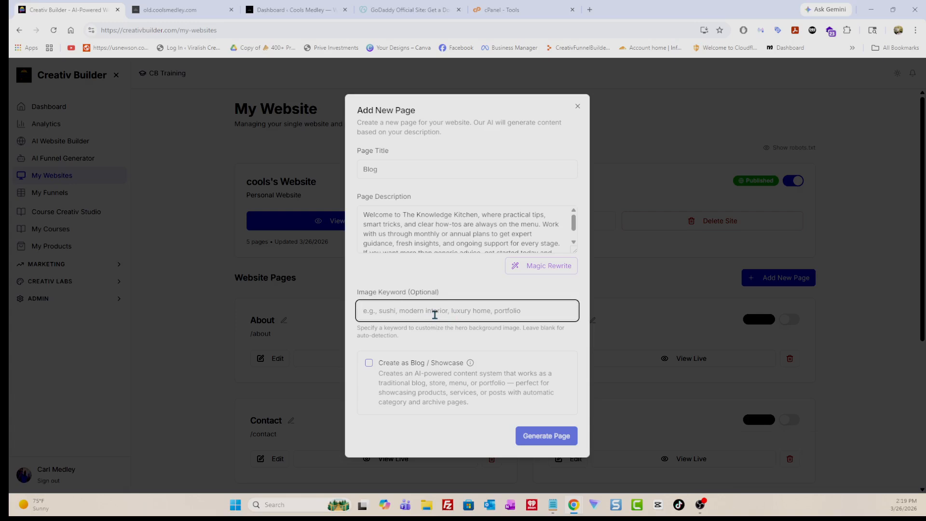
type("so")
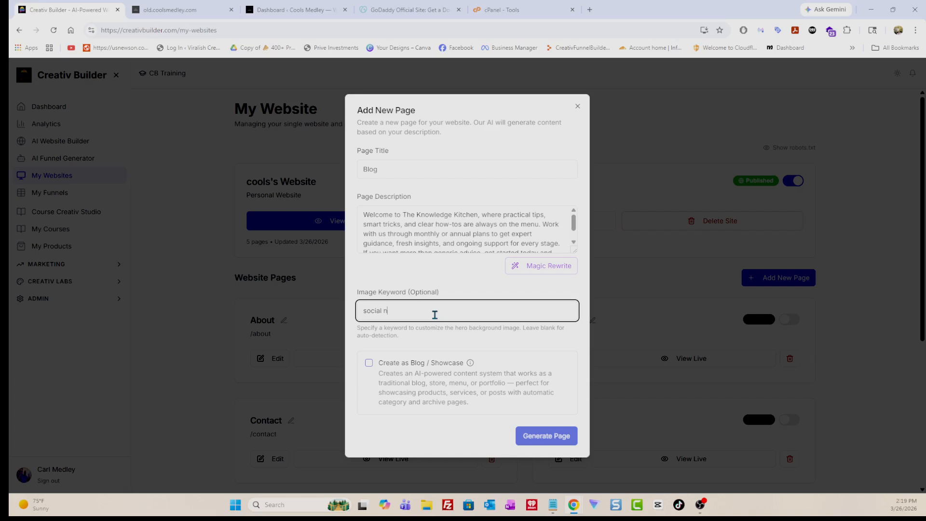
type("cial media creator")
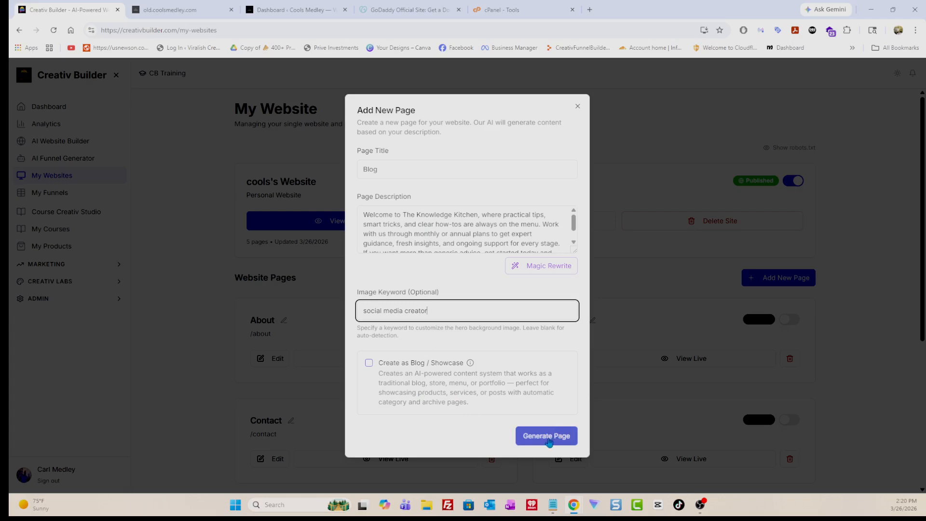
left_click(548, 441)
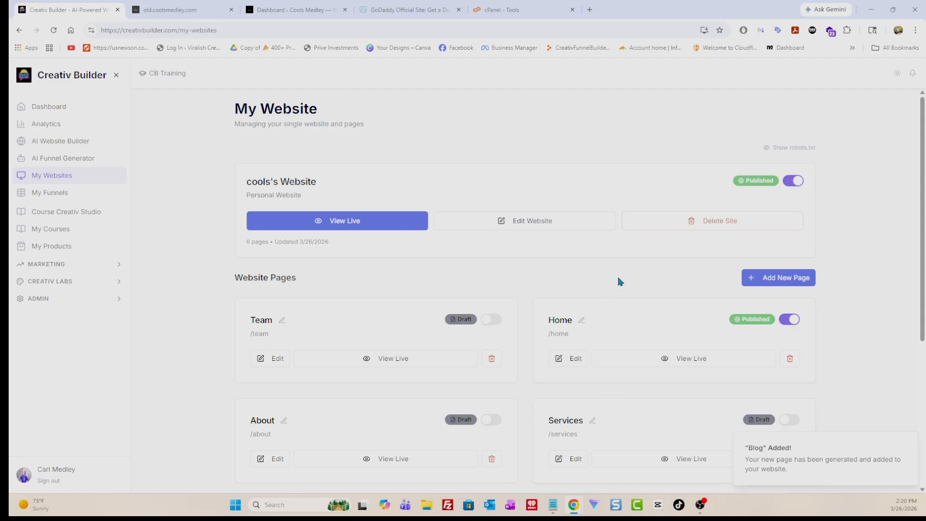
Check the website's page list and Posts area, and open the cools website in the editor to examine its hero section.
scroll(619, 283, "down", 2)
scroll(619, 283, "down", 4)
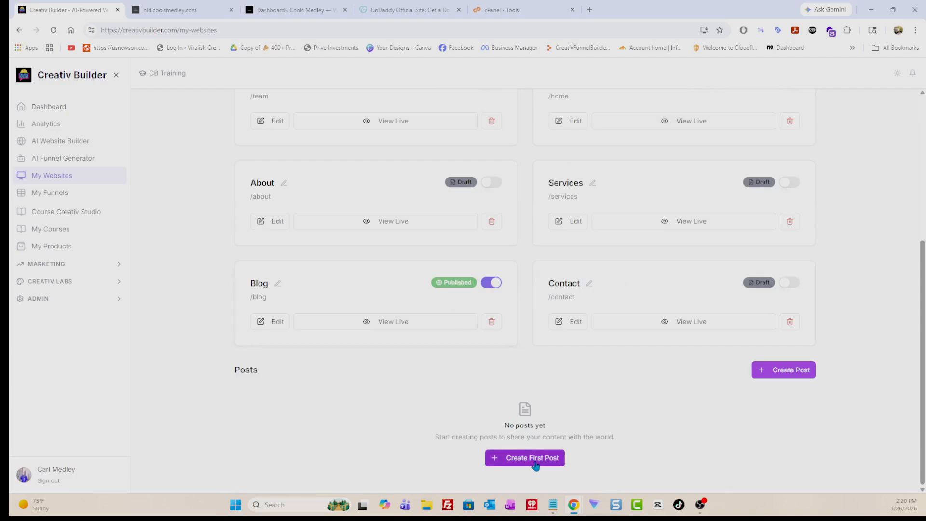
scroll(534, 459, "up", 5)
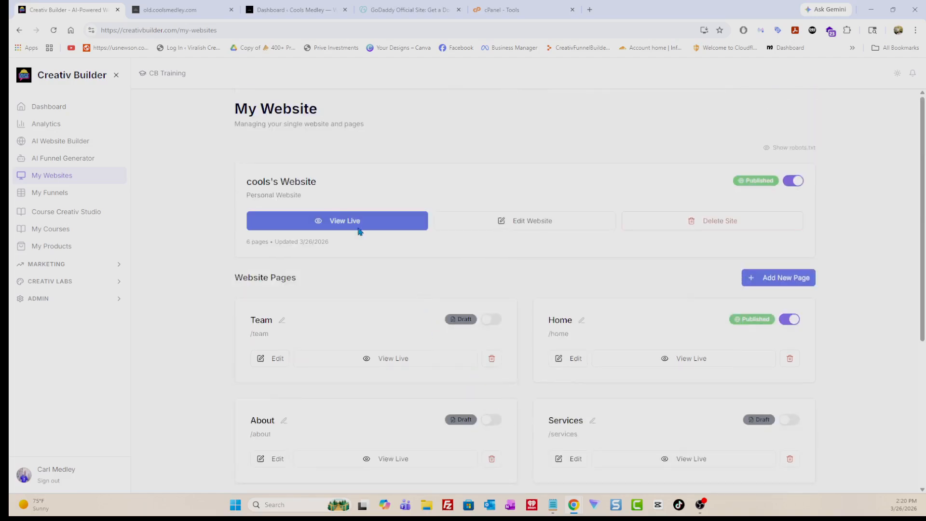
left_click(532, 221)
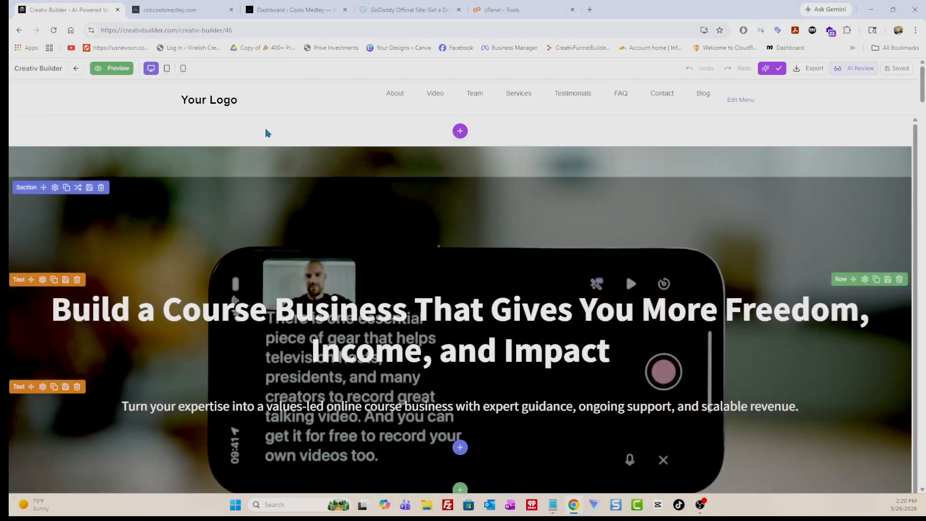
scroll(582, 234, "down", 1)
scroll(582, 236, "down", 3)
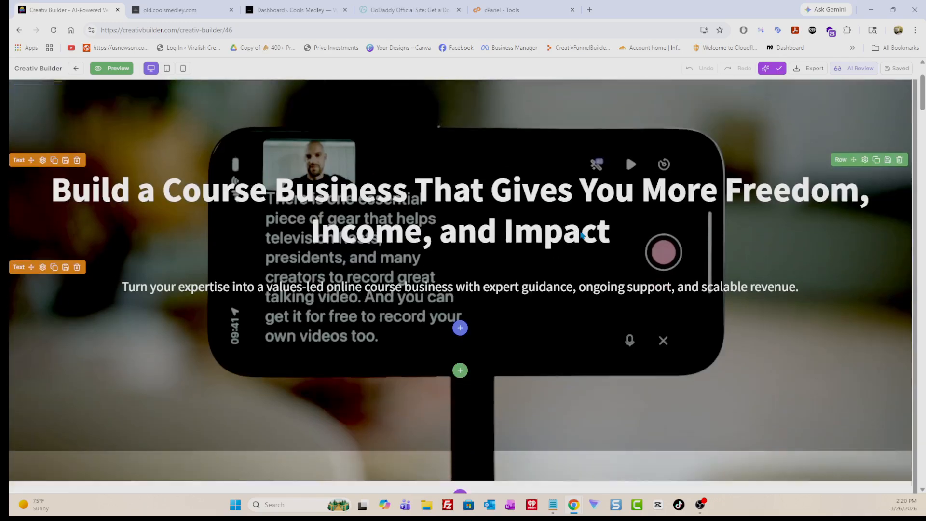
scroll(582, 235, "up", 3)
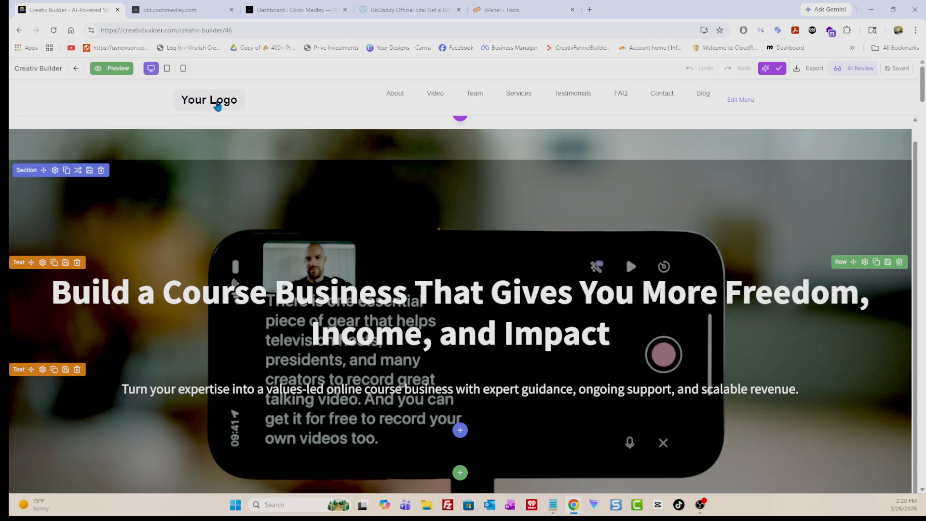
Set the header background colour to black (#000000) in the logo design settings and save the logo.
left_click(206, 103)
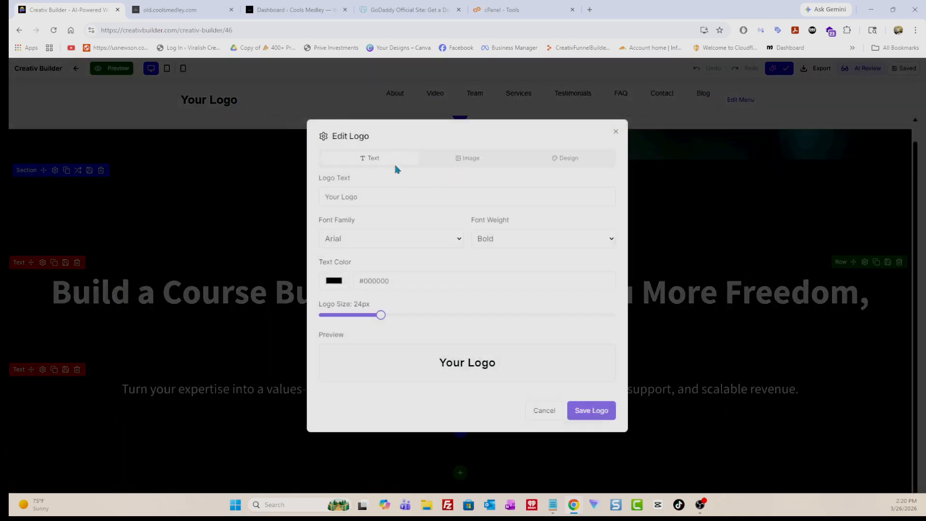
left_click(467, 160)
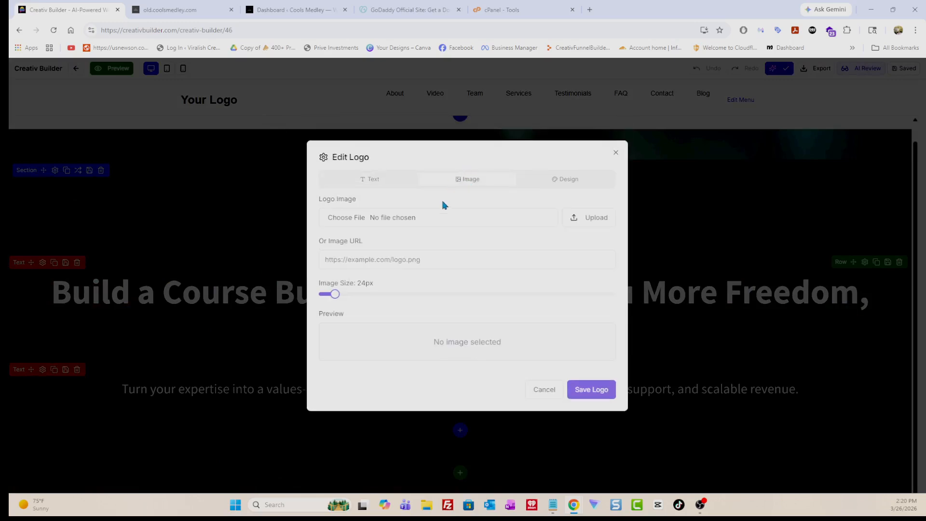
left_click(558, 186)
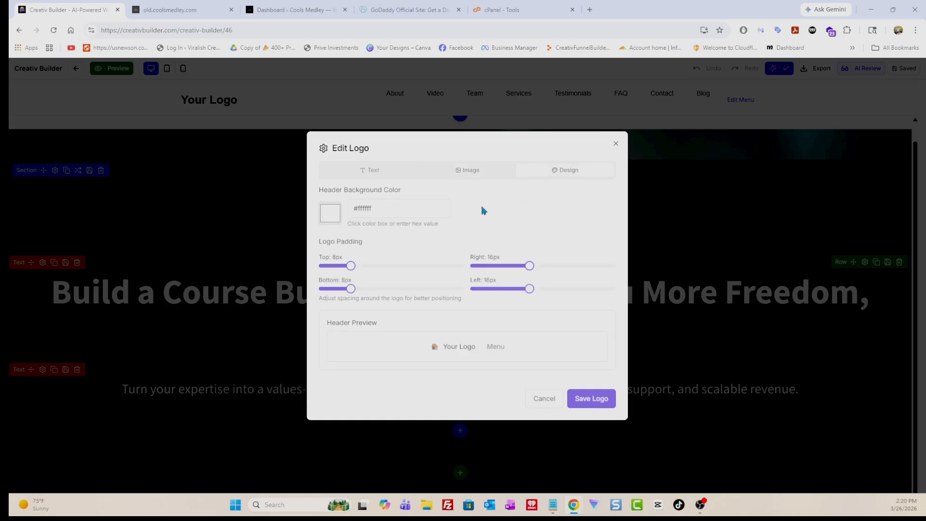
left_click(337, 213)
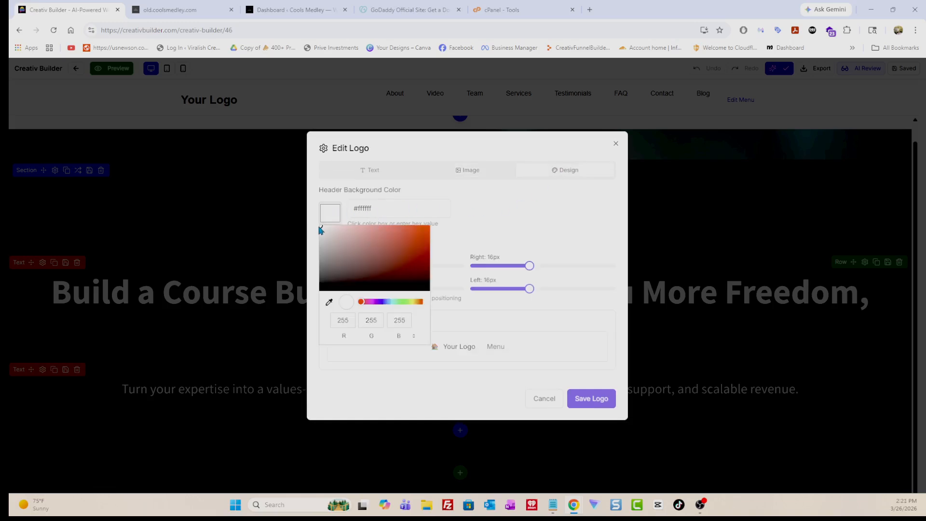
left_click_drag(320, 230, 428, 295)
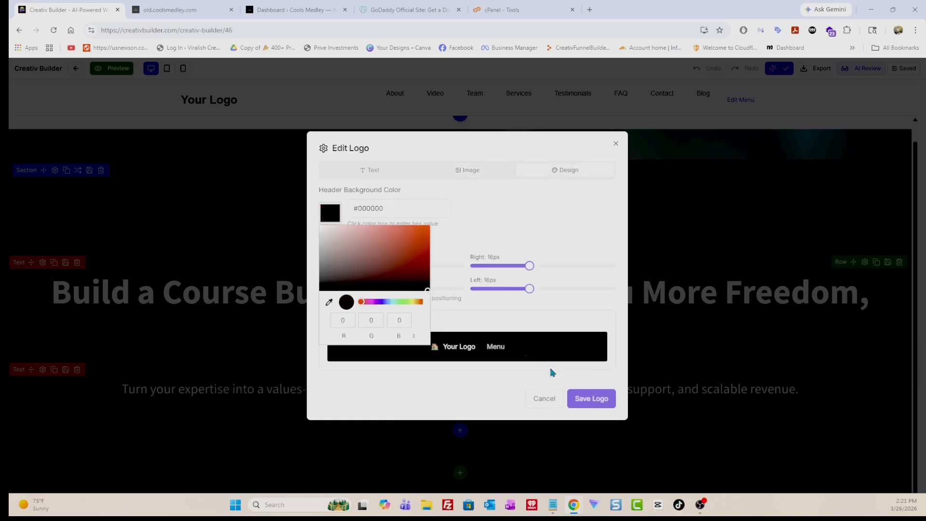
left_click(590, 401)
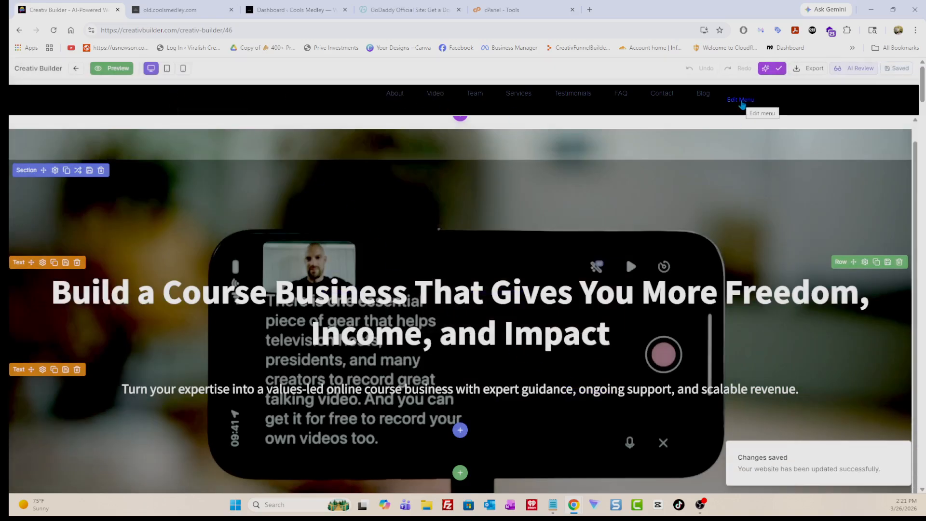
Set the navigation menu's text colour to off-white (#f7f7f7) and save the menu.
left_click(742, 102)
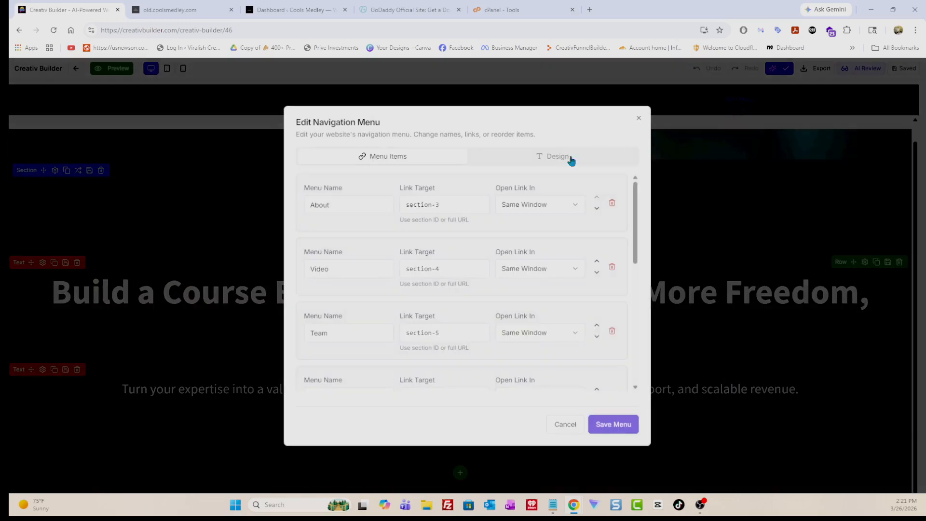
left_click(558, 157)
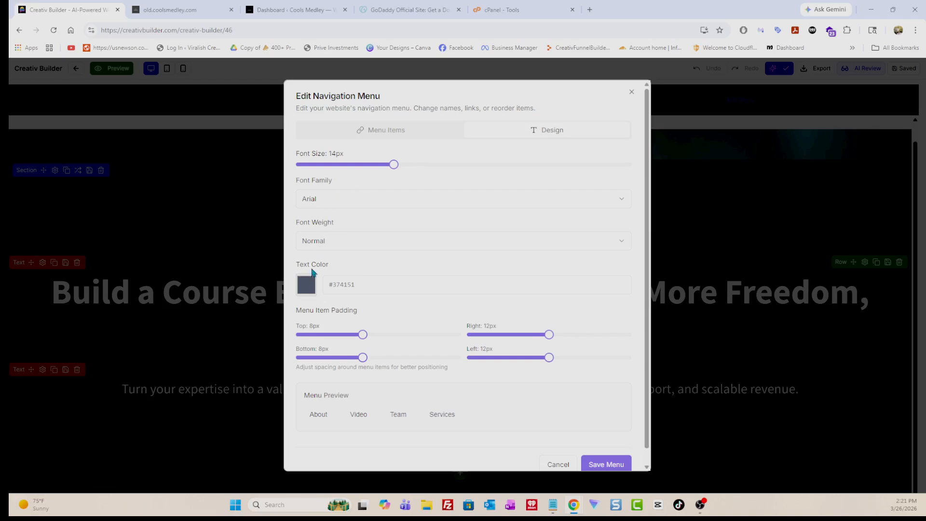
left_click(308, 284)
left_click_drag(330, 342, 298, 299)
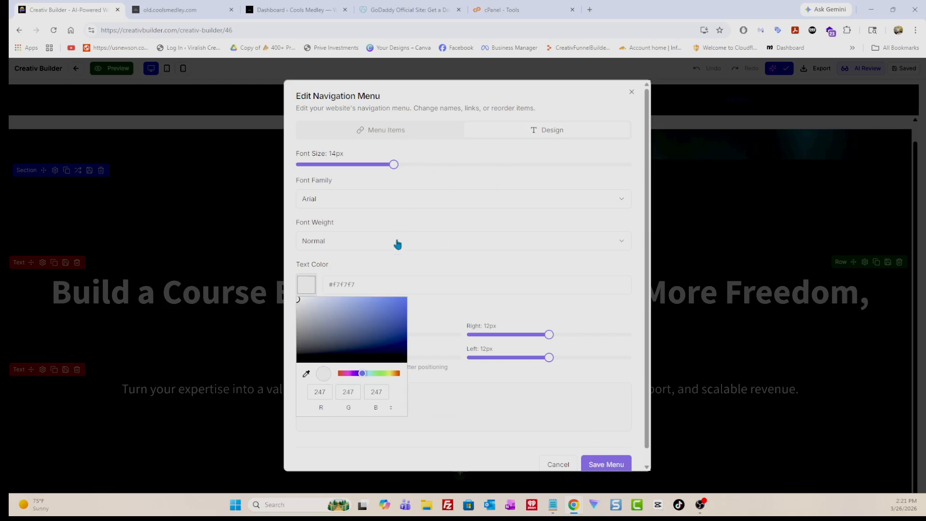
left_click(601, 464)
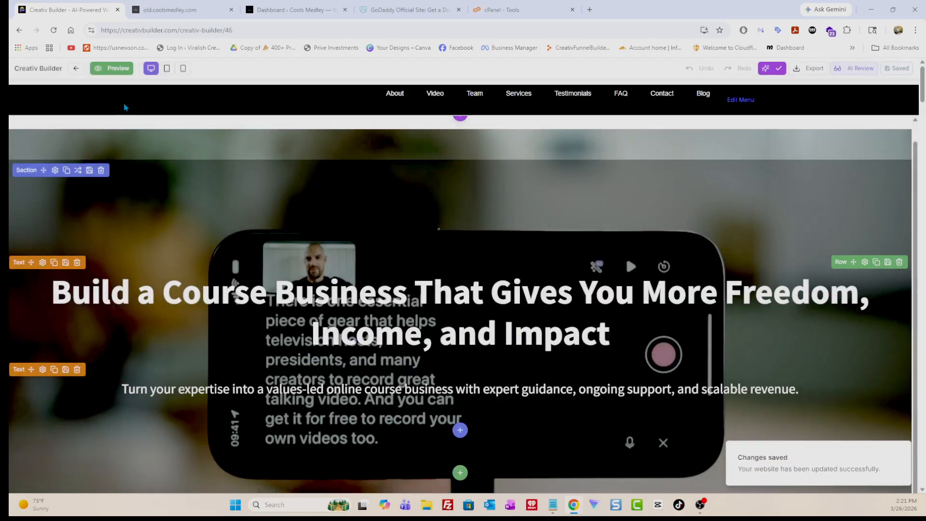
Replace the header's text logo with the image Cools-Medley-LOGO-A1.png from Downloads at a size of 120px and save it.
left_click(206, 103)
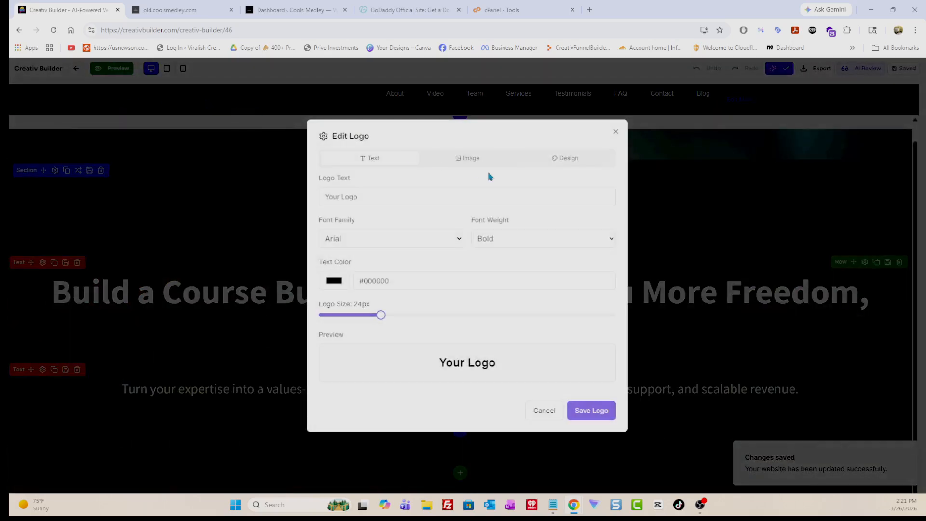
left_click(476, 161)
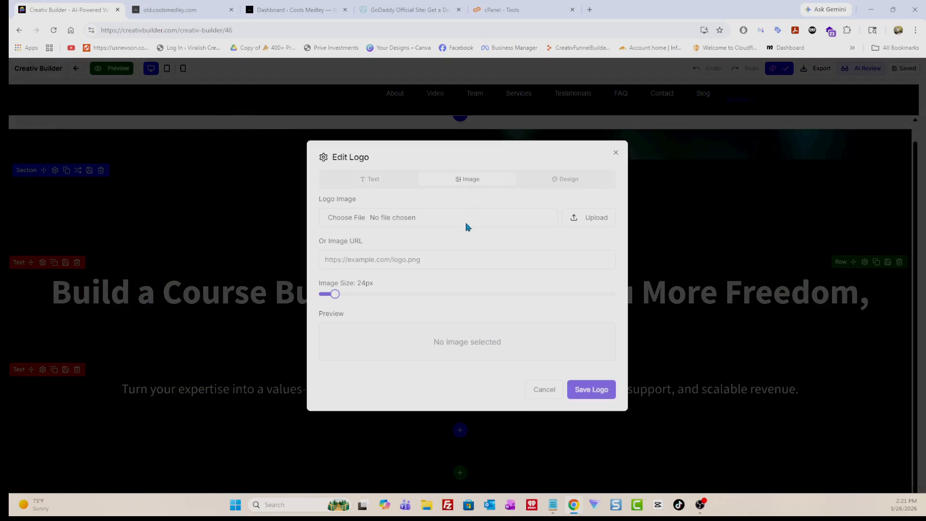
left_click(590, 221)
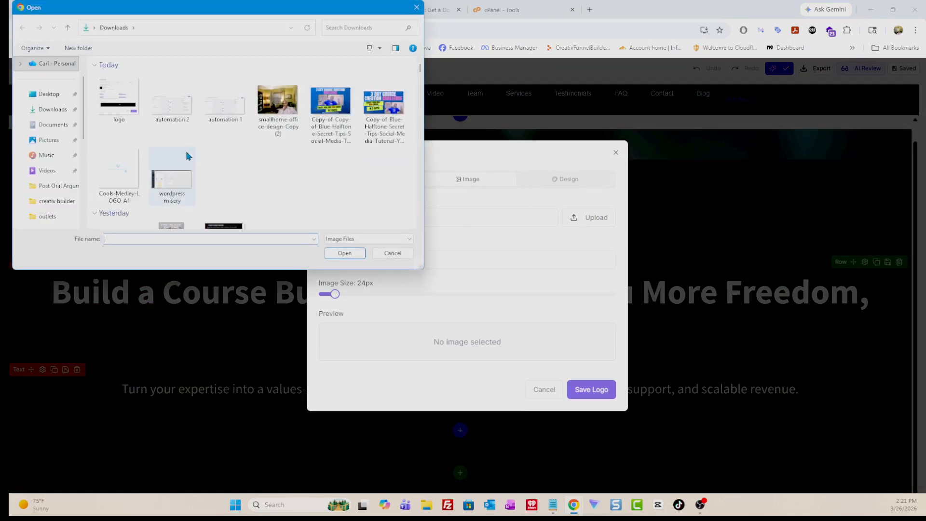
scroll(195, 167, "down", 3)
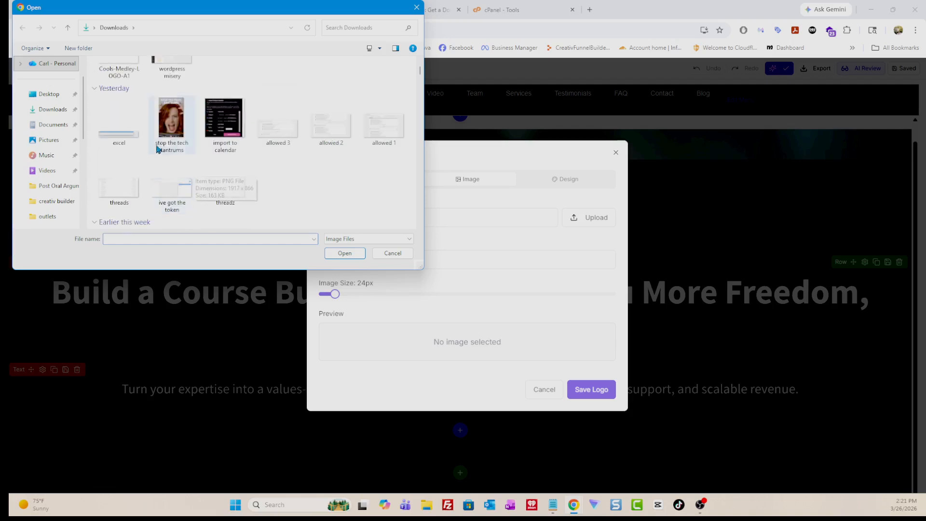
scroll(161, 170, "down", 5)
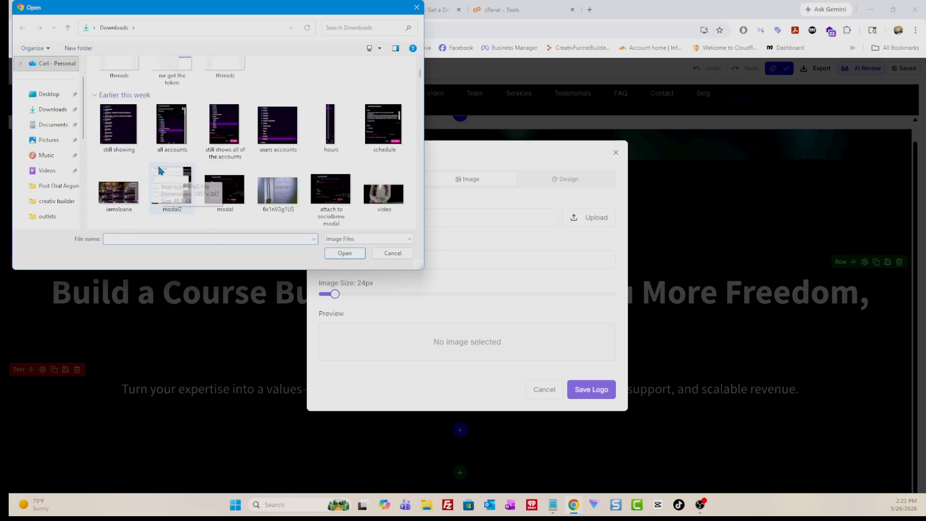
scroll(160, 170, "up", 4)
scroll(161, 170, "up", 3)
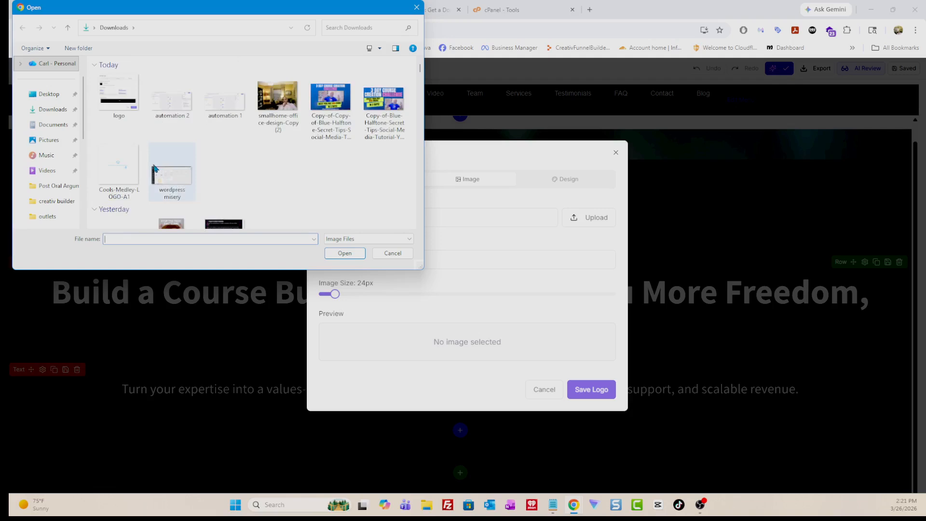
left_click(131, 170)
left_click(339, 256)
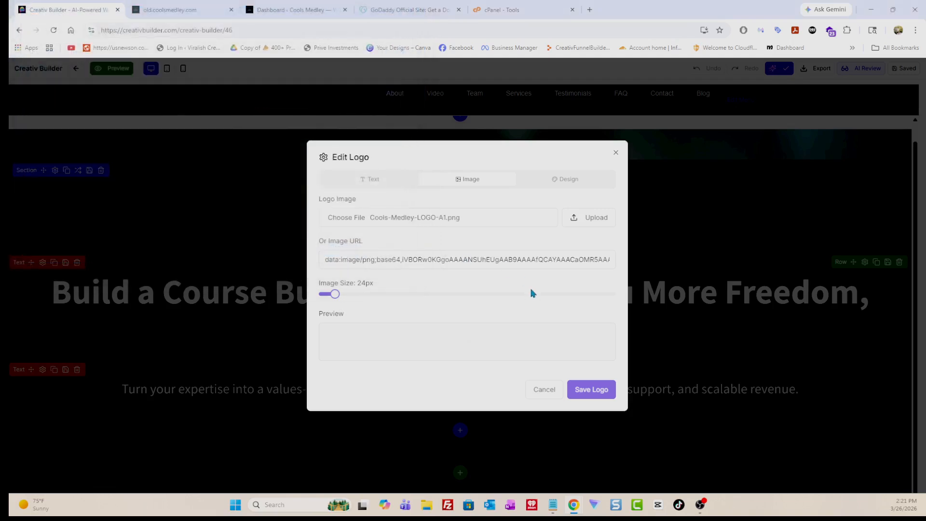
left_click_drag(336, 294, 611, 277)
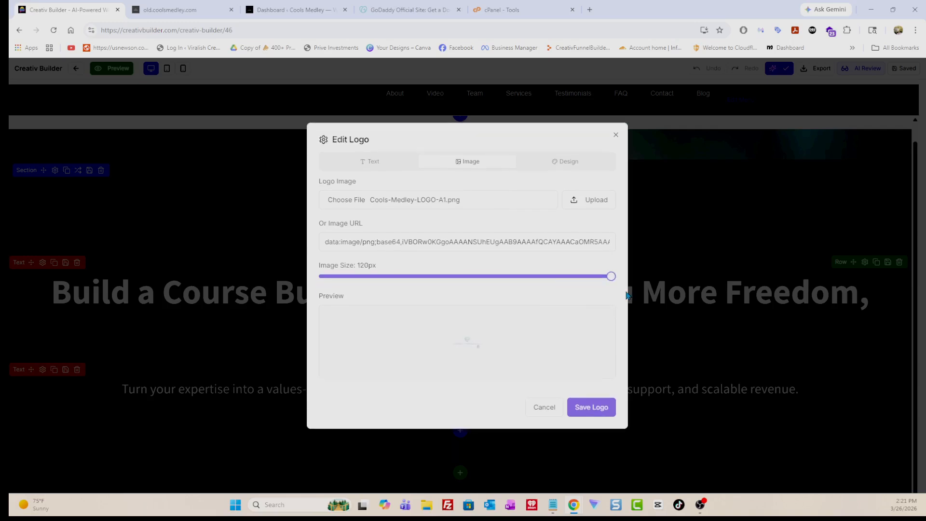
left_click(603, 411)
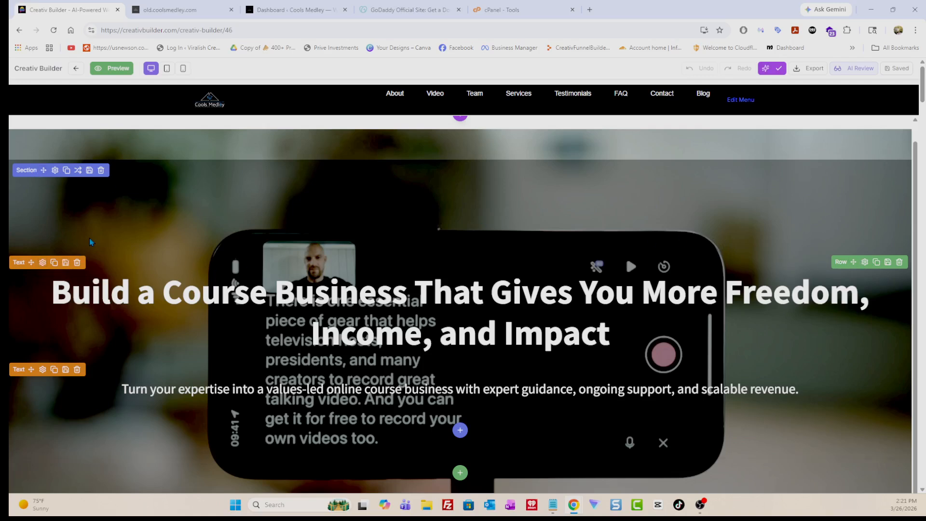
Try the shuffle option on the hero section and cancel saving the changes to the live website.
left_click(78, 172)
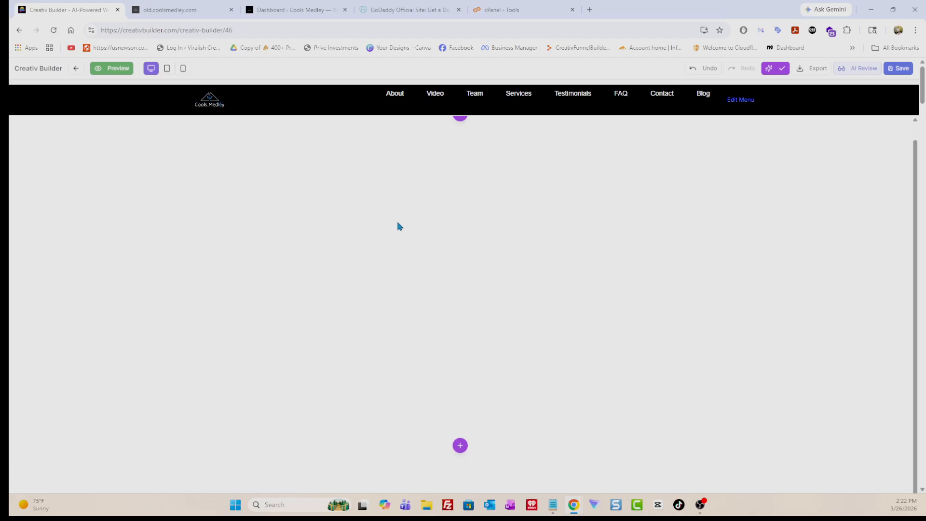
scroll(397, 225, "up", 1)
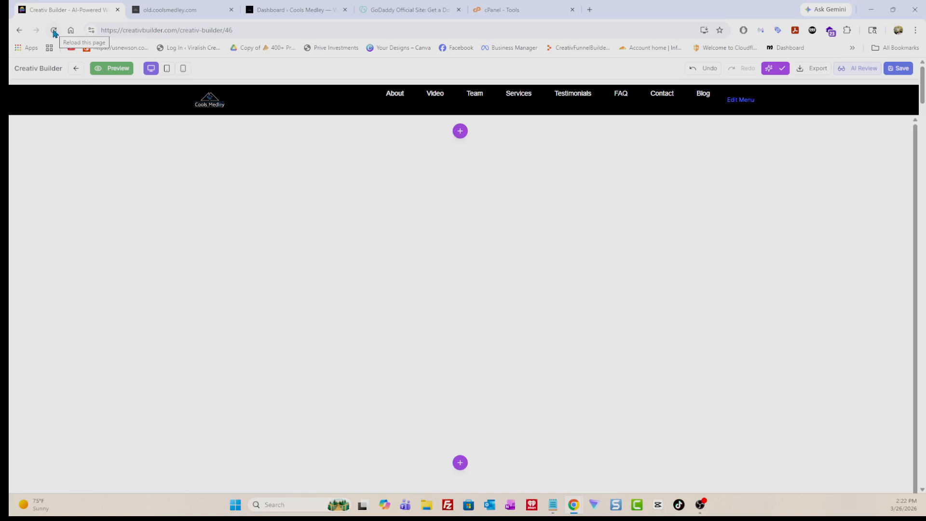
left_click(900, 69)
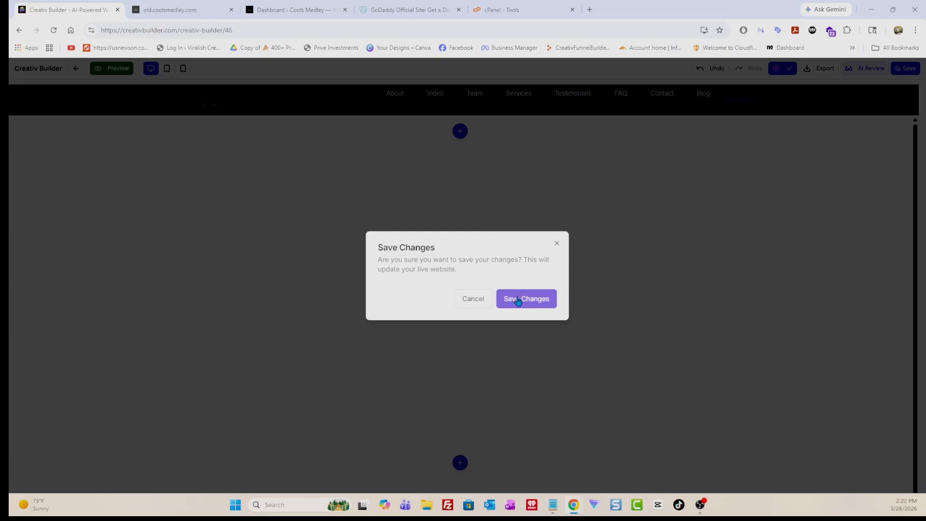
left_click(477, 297)
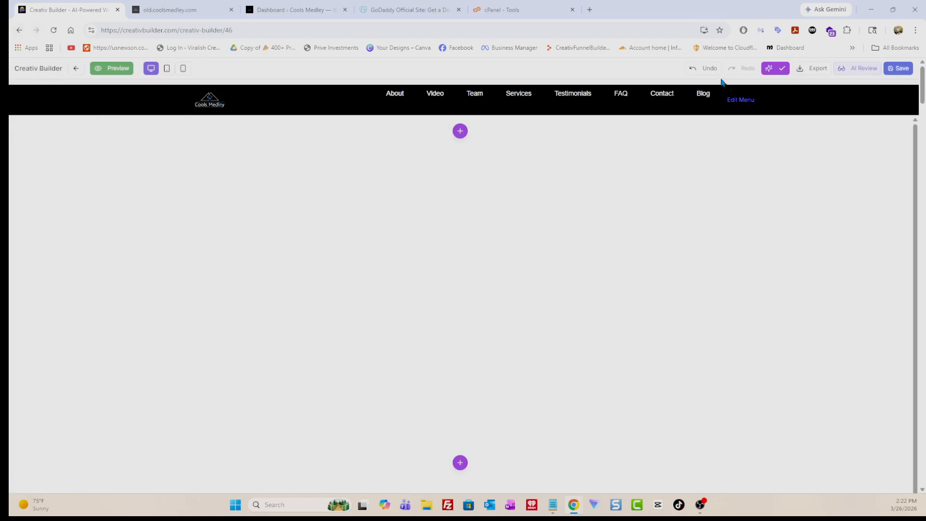
Undo the last hero section shuffle, then save and reload the page.
left_click(710, 70)
left_click(898, 68)
left_click(519, 299)
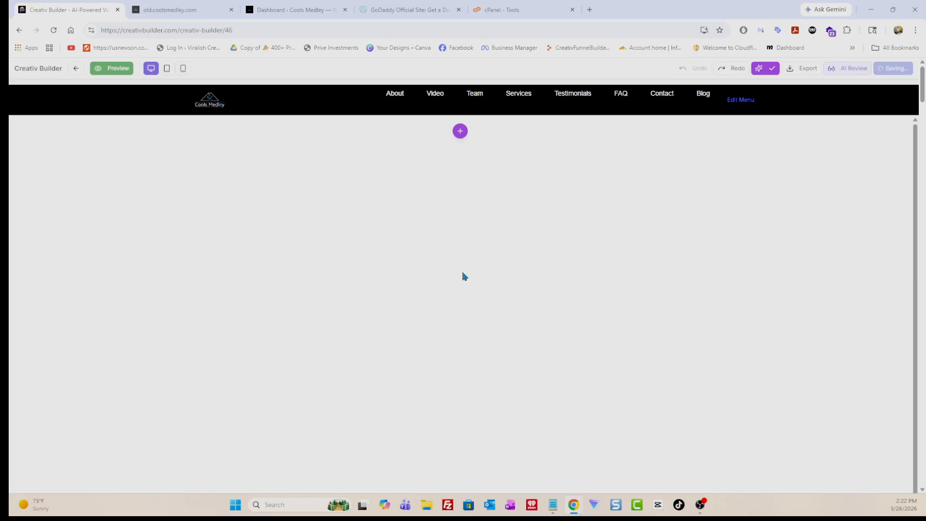
left_click(54, 31)
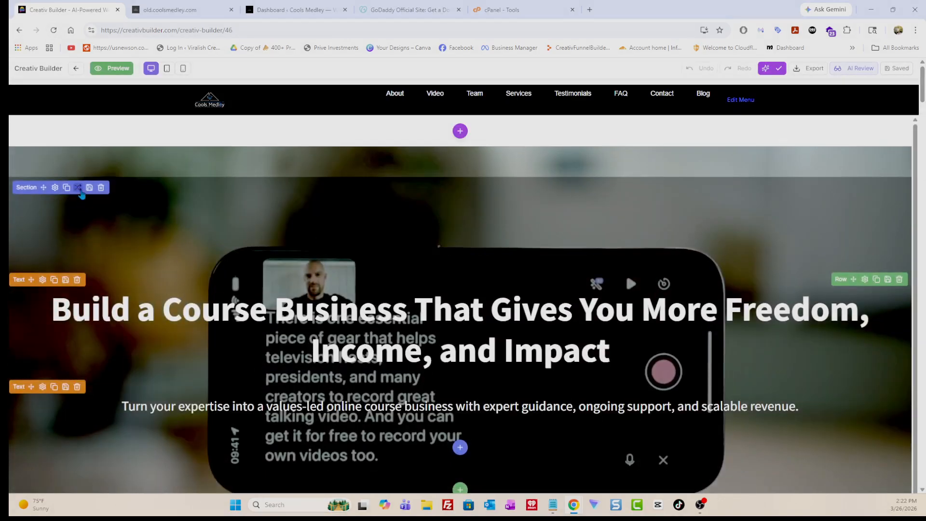
Shuffle the hero section's layout repeatedly until the headline and the subheading sit in separate full-width rows.
left_click(78, 189)
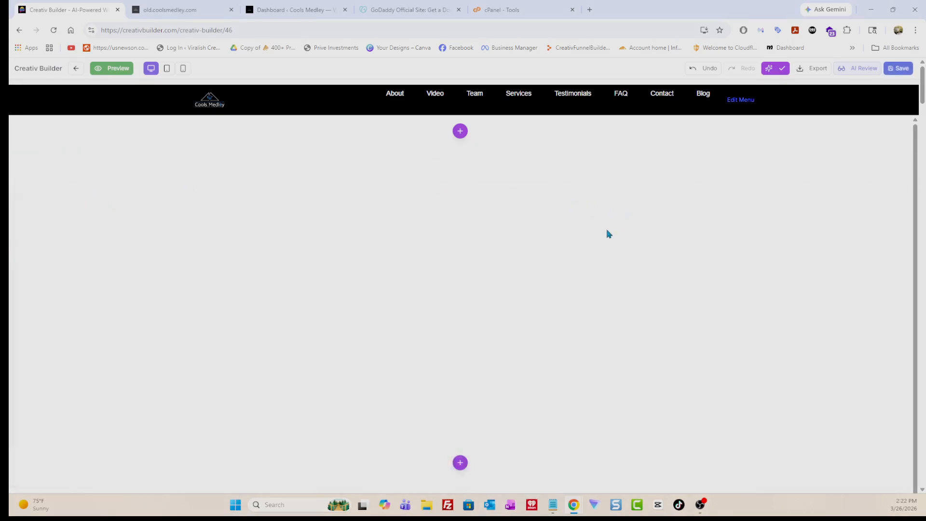
scroll(611, 240, "down", 4)
scroll(604, 237, "up", 6)
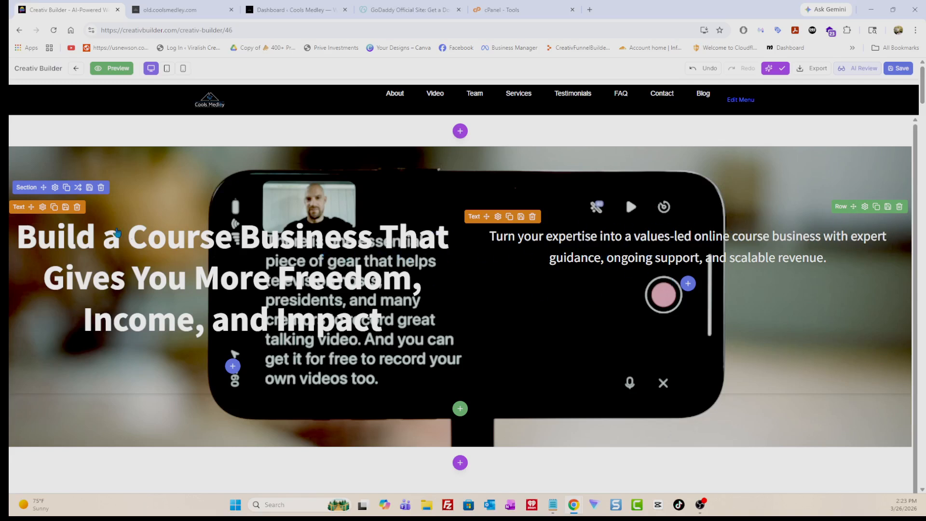
left_click(77, 188)
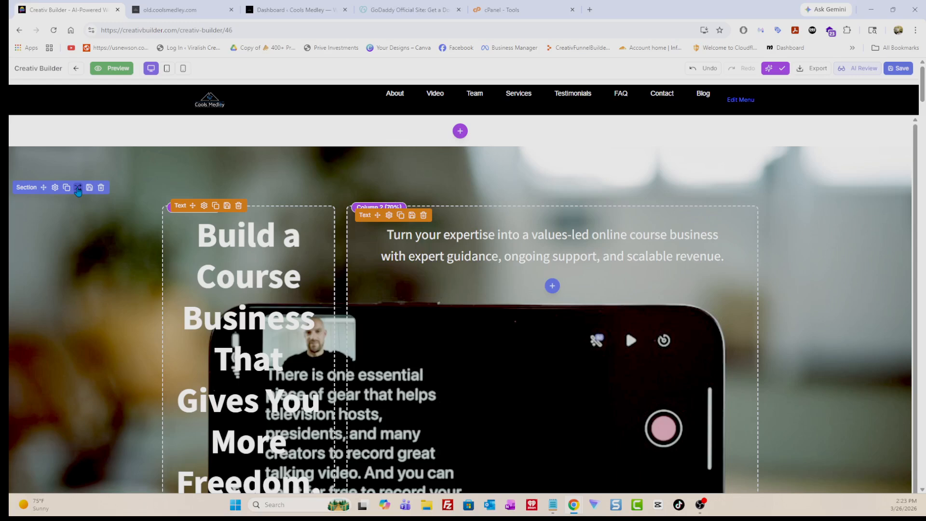
left_click(78, 189)
left_click(78, 188)
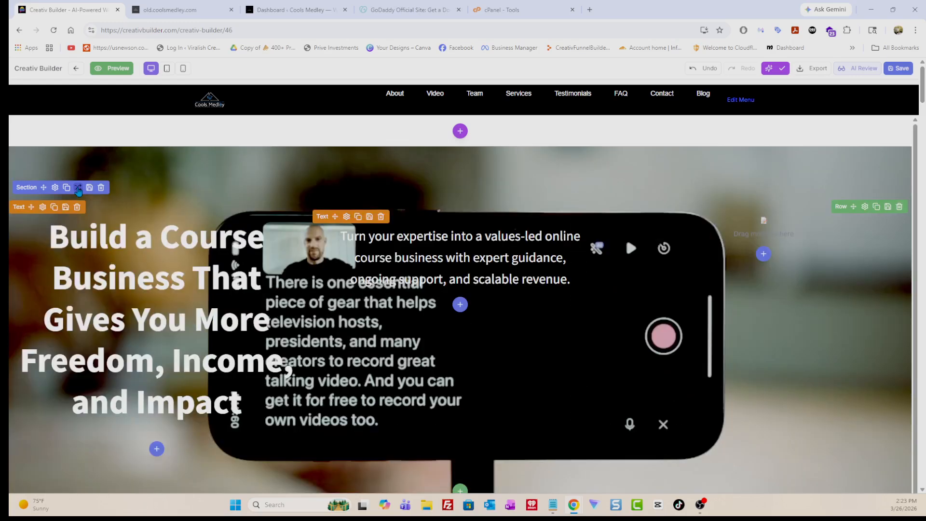
left_click(77, 188)
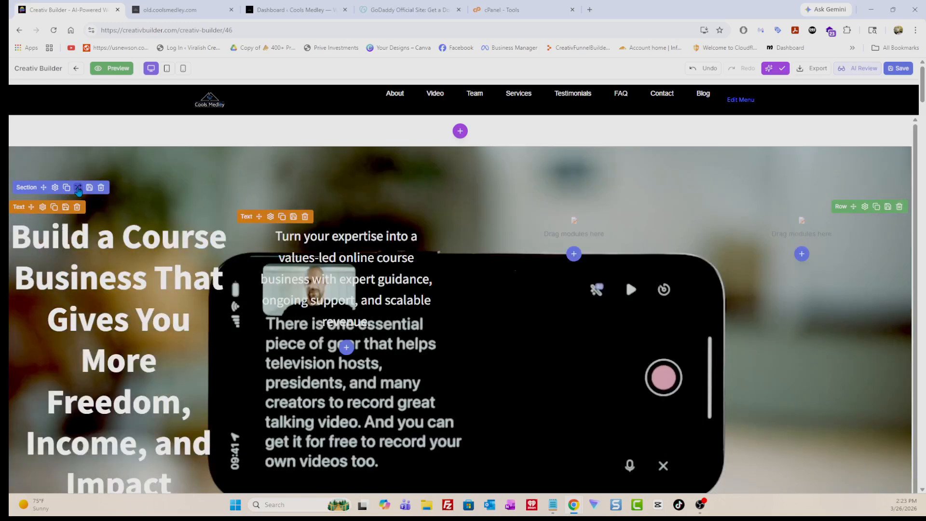
left_click(77, 189)
left_click(77, 189)
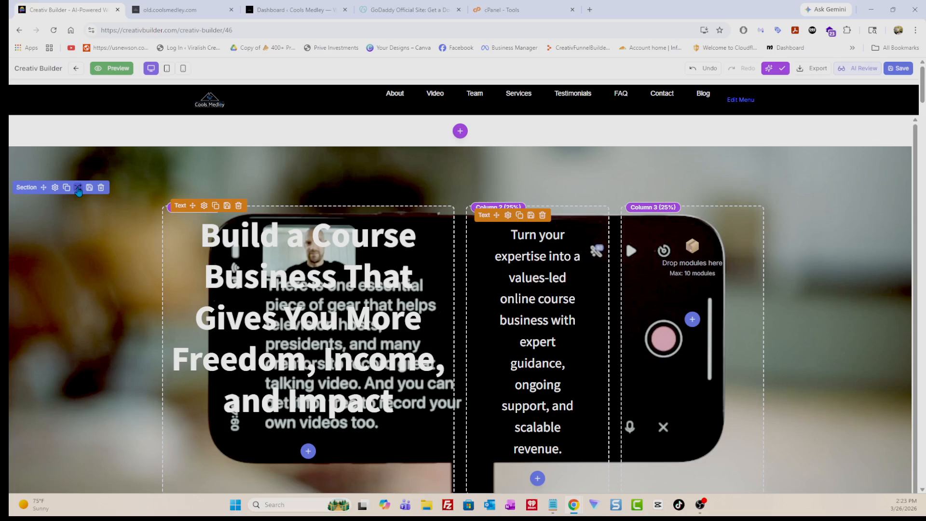
left_click(77, 189)
left_click(78, 189)
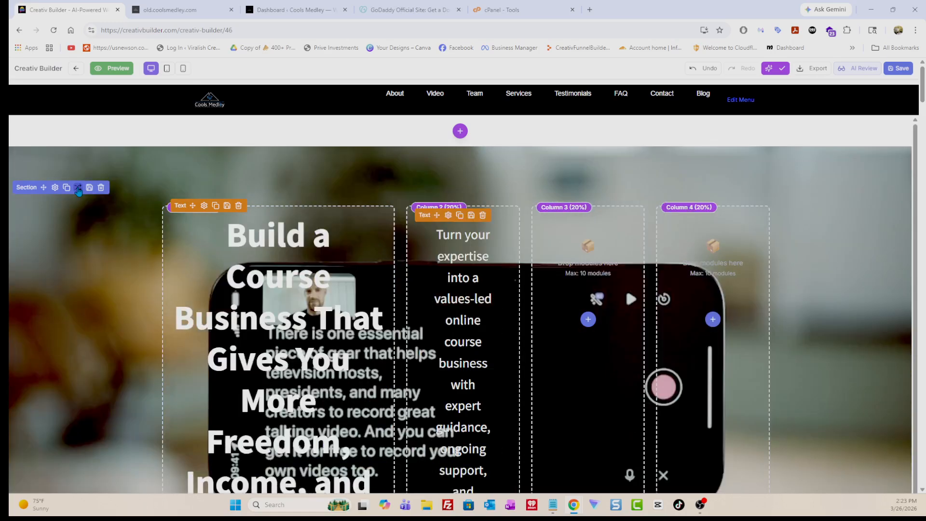
left_click(78, 189)
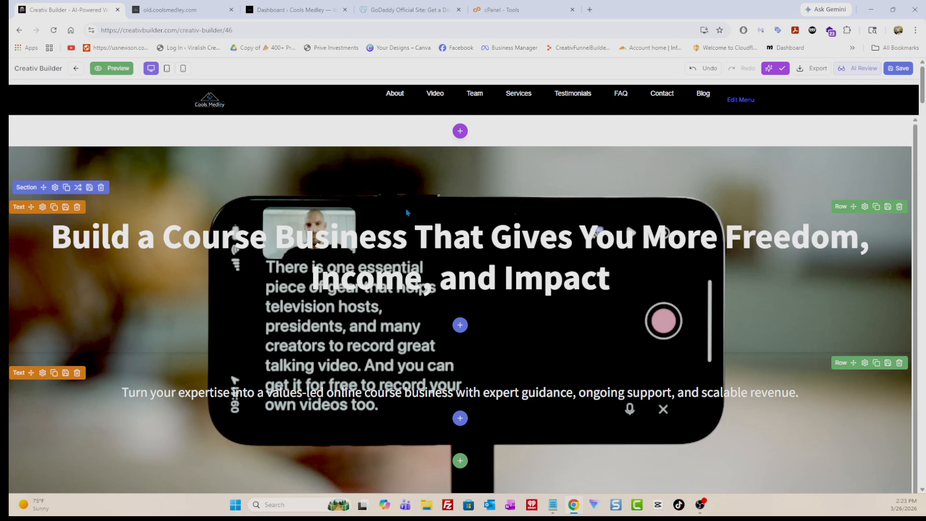
left_click(461, 325)
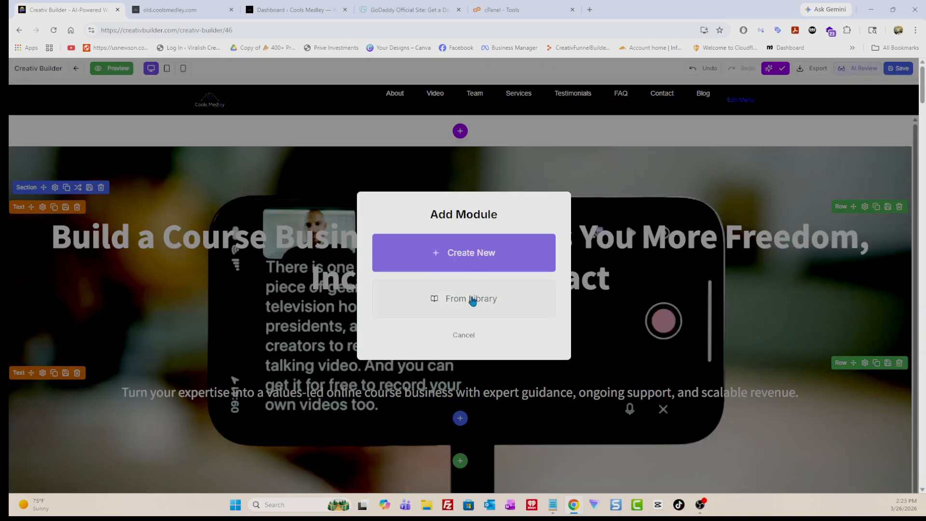
left_click(314, 268)
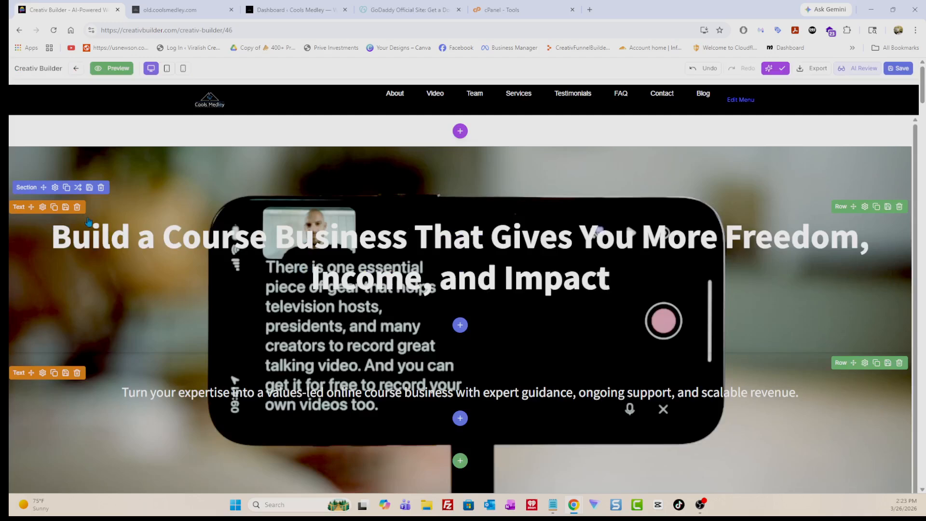
Open the hero section's background settings and examine the options of the Image Slideshow mode.
left_click(54, 188)
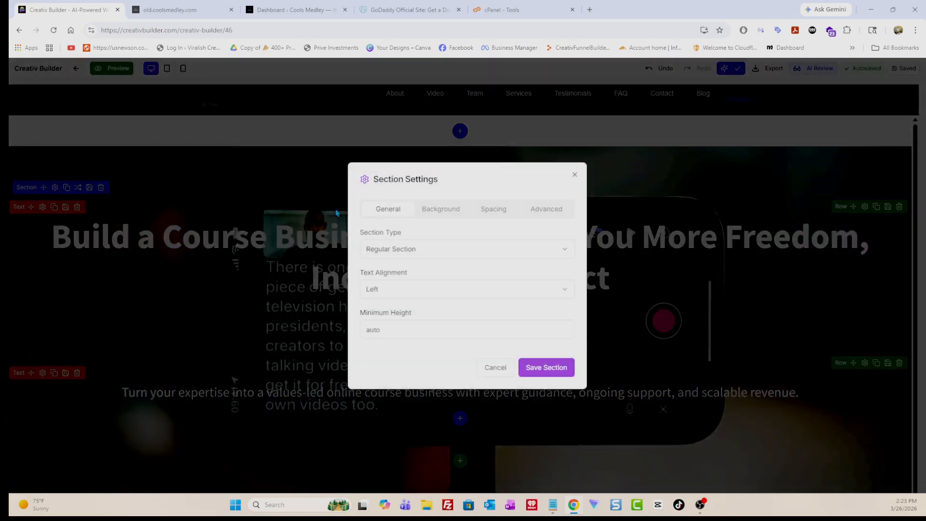
left_click(448, 217)
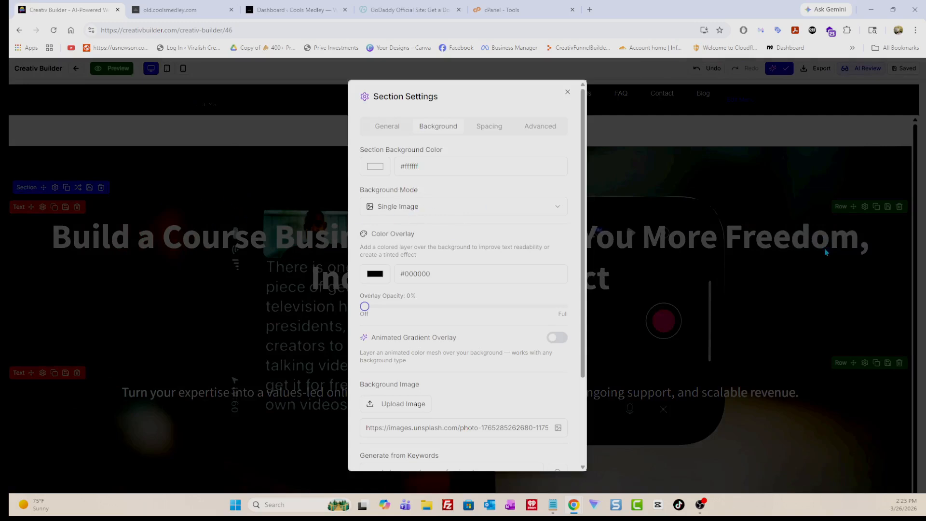
left_click(432, 211)
left_click(427, 247)
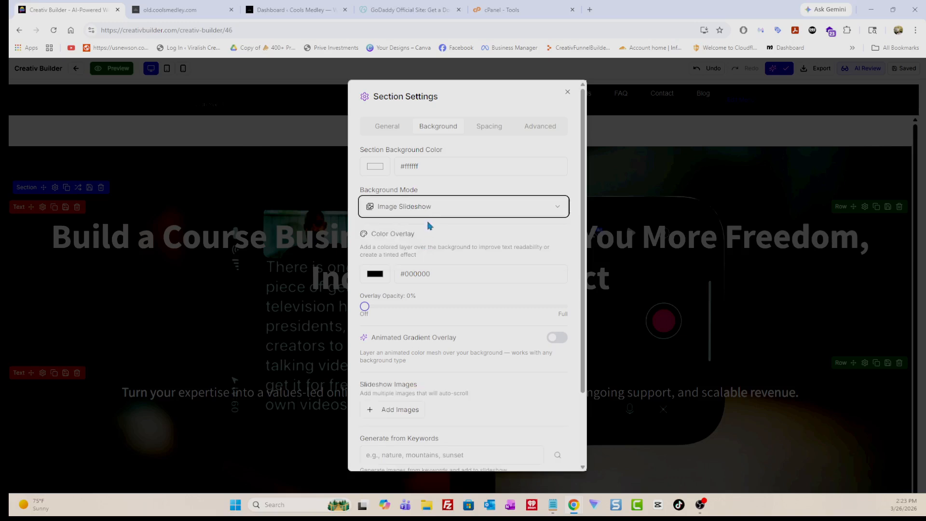
scroll(461, 346, "down", 2)
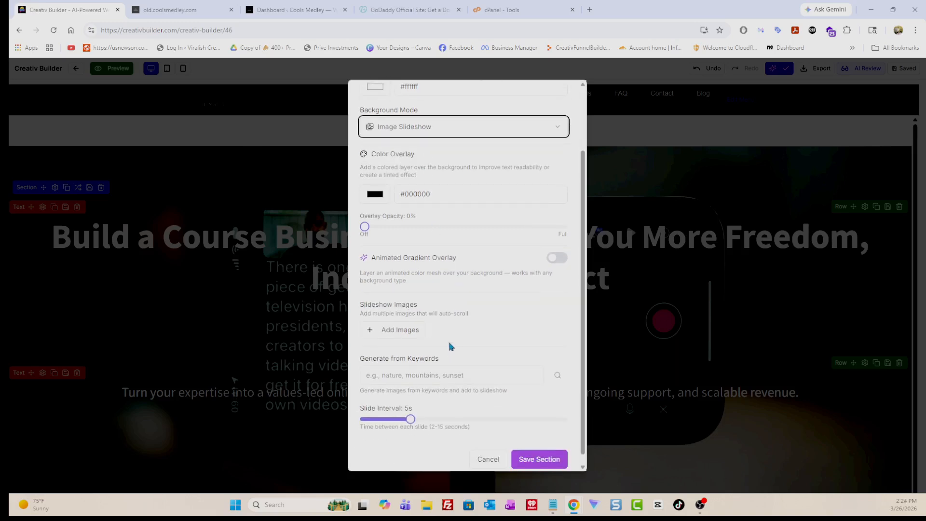
scroll(449, 346, "up", 2)
Set the hero section's background mode to Video Background and upload the video header (1) from Downloads.
left_click(436, 215)
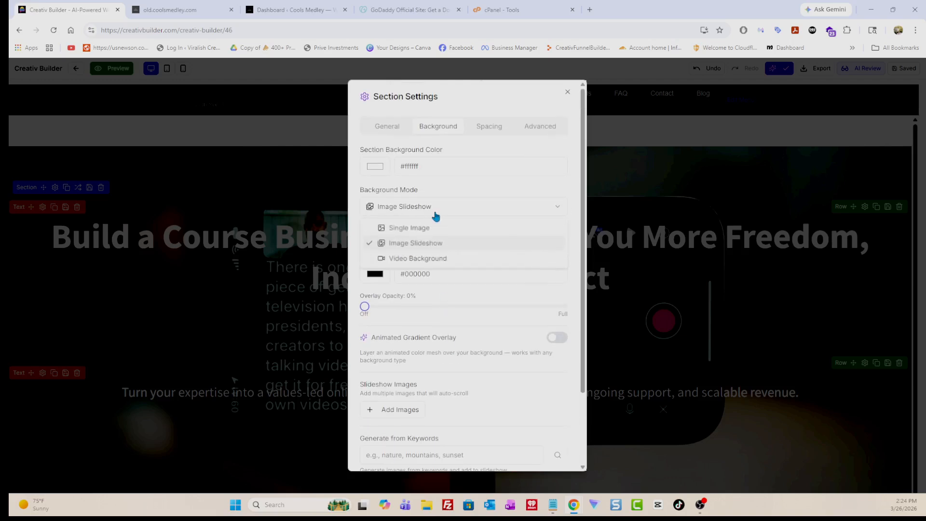
left_click(432, 262)
scroll(444, 304, "down", 2)
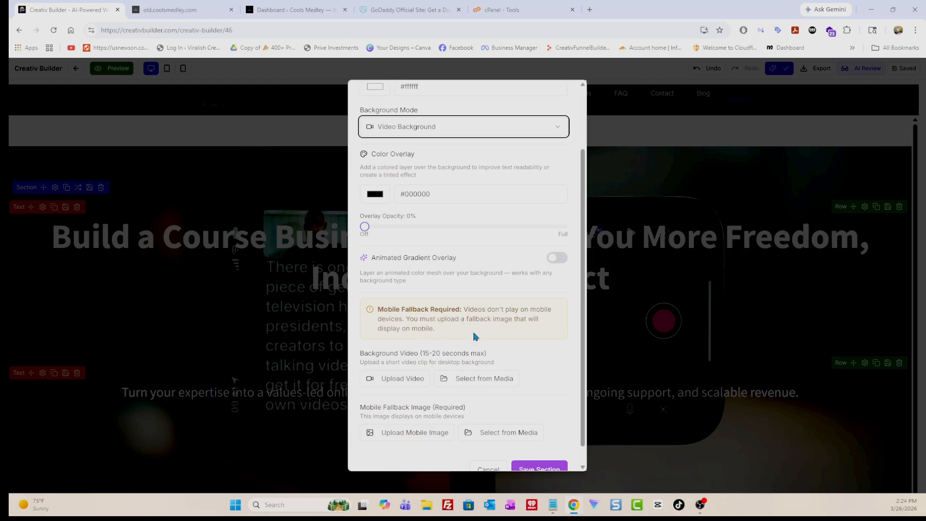
left_click(412, 380)
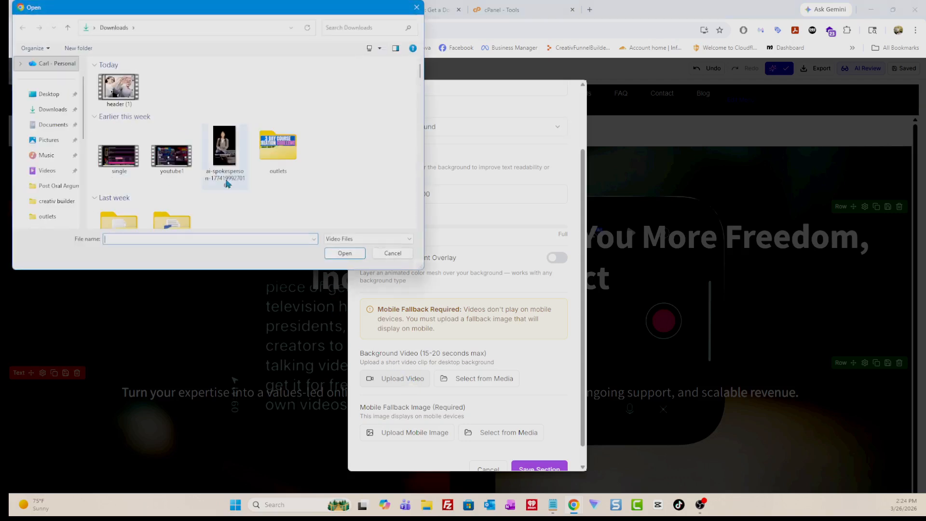
left_click(116, 96)
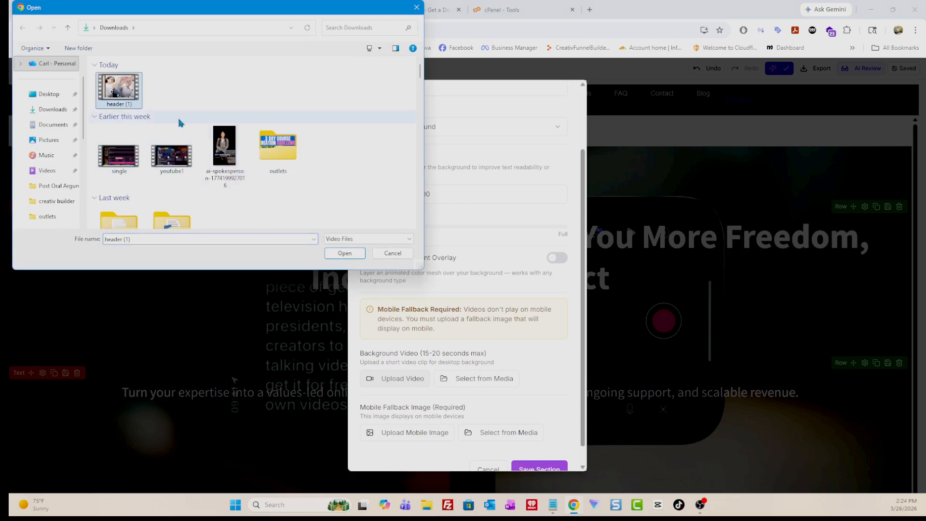
left_click(344, 253)
scroll(502, 316, "down", 1)
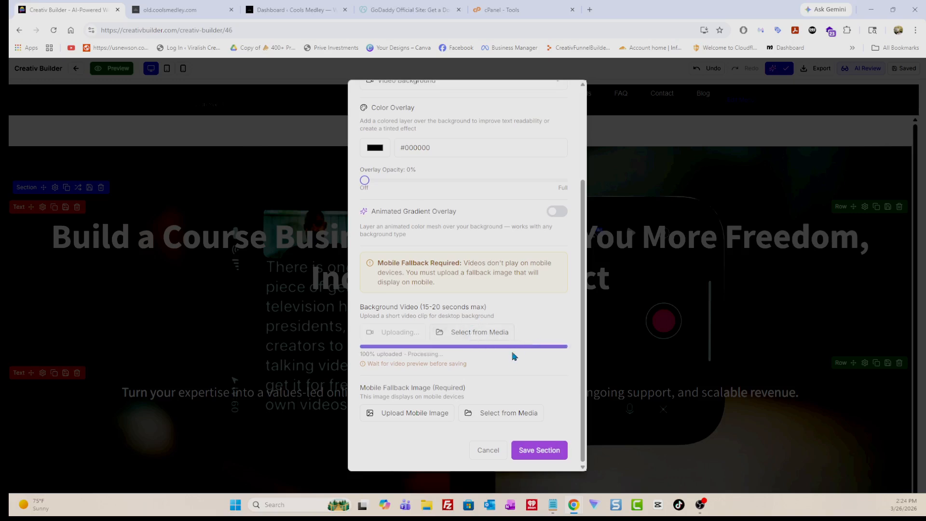
scroll(463, 386, "down", 2)
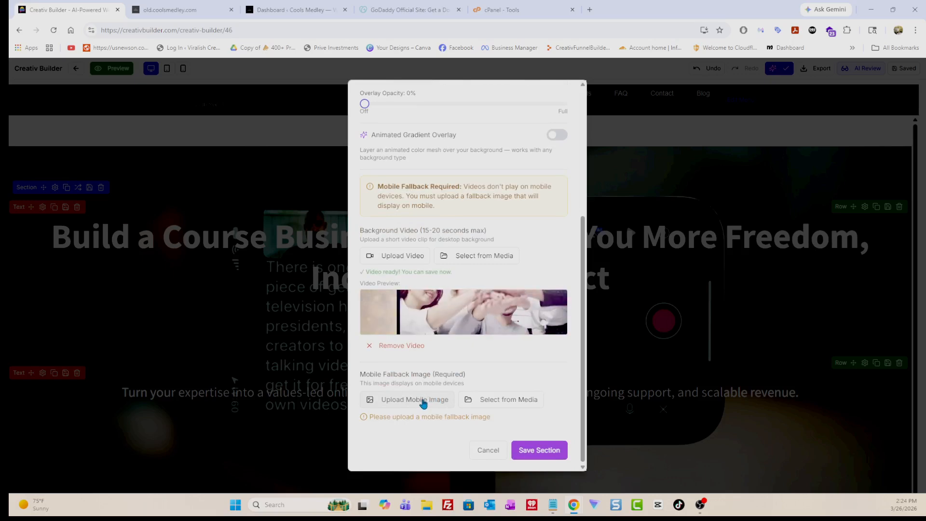
Upload smallhome-office-design-Copy (2) from Downloads as the hero section's mobile fallback image and save the section.
left_click(423, 403)
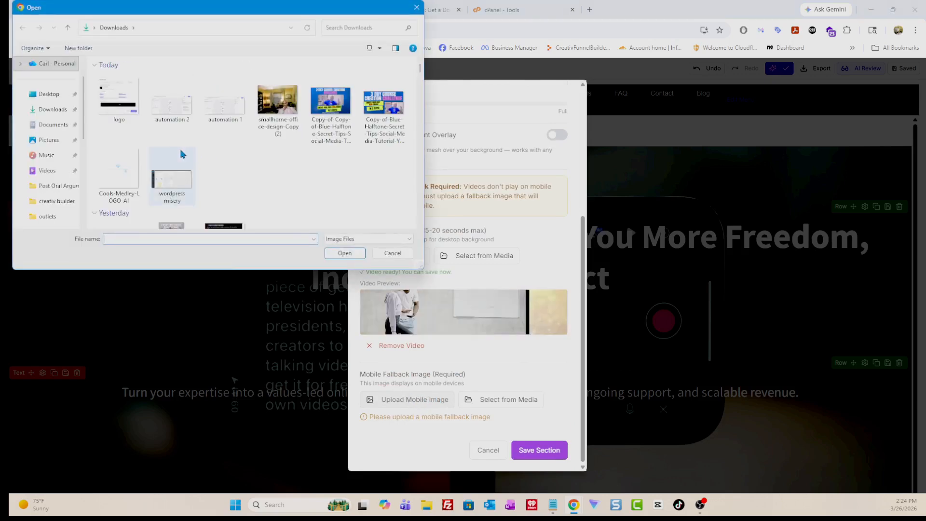
scroll(242, 160, "down", 3)
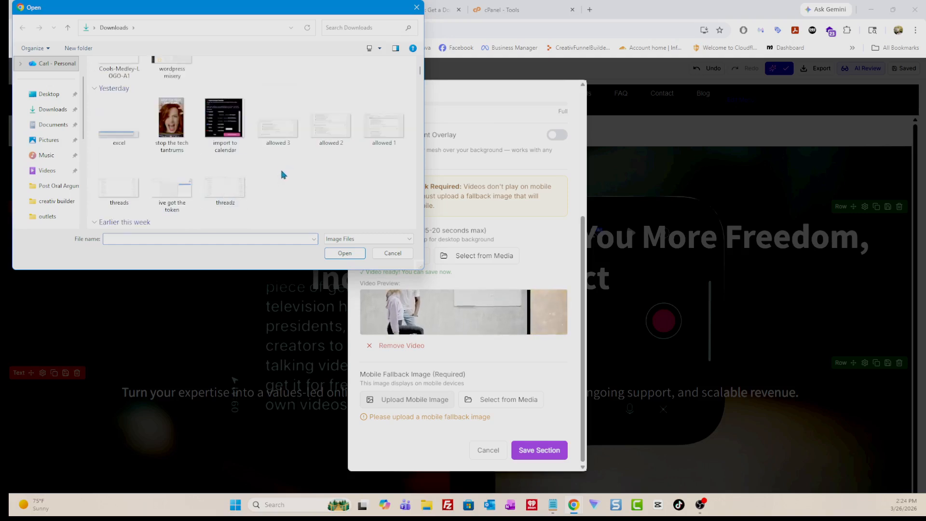
scroll(283, 174, "up", 3)
left_click(276, 110)
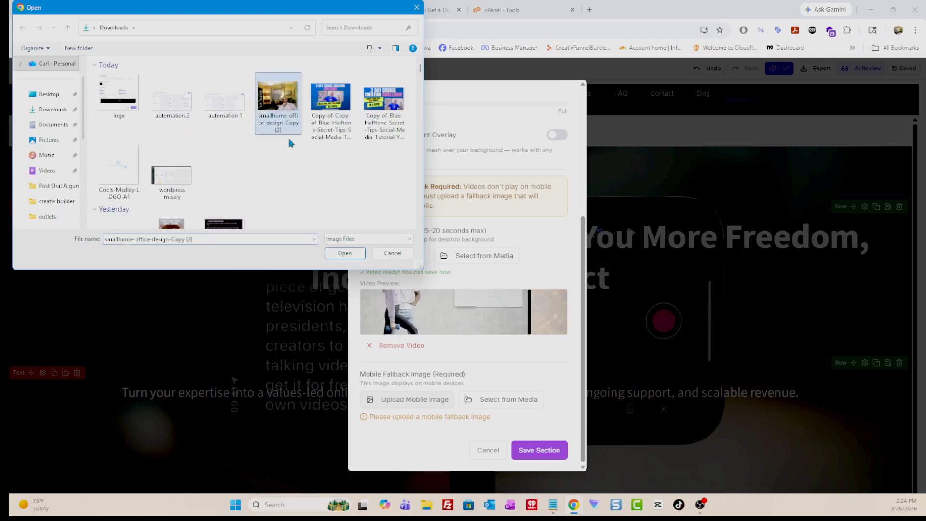
left_click(344, 253)
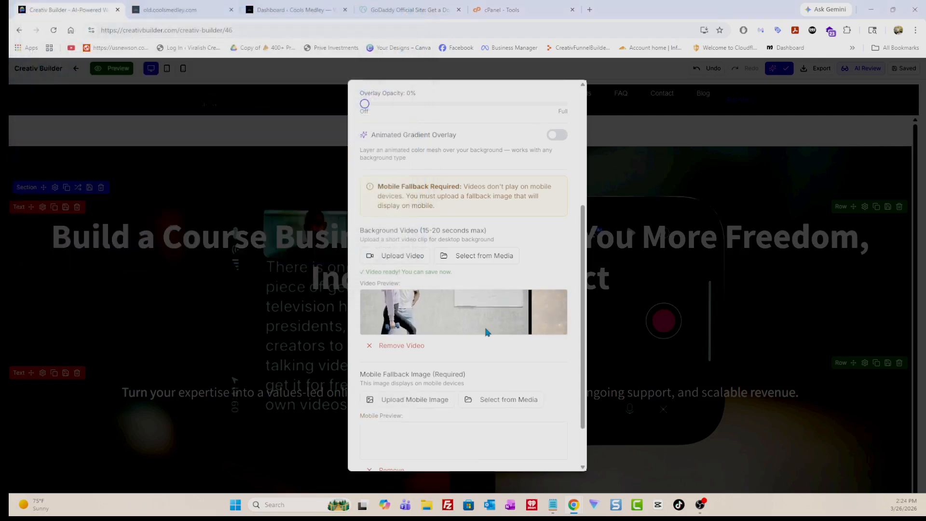
scroll(584, 359, "down", 2)
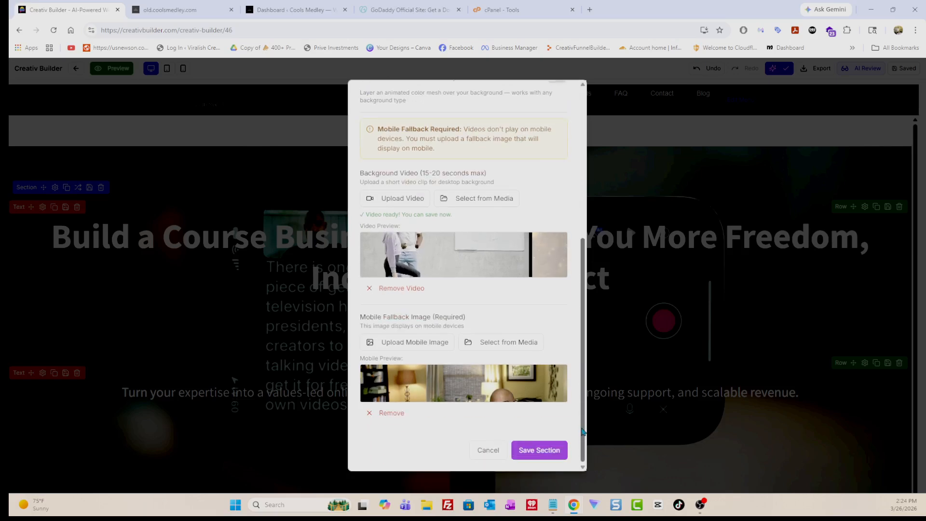
left_click(548, 455)
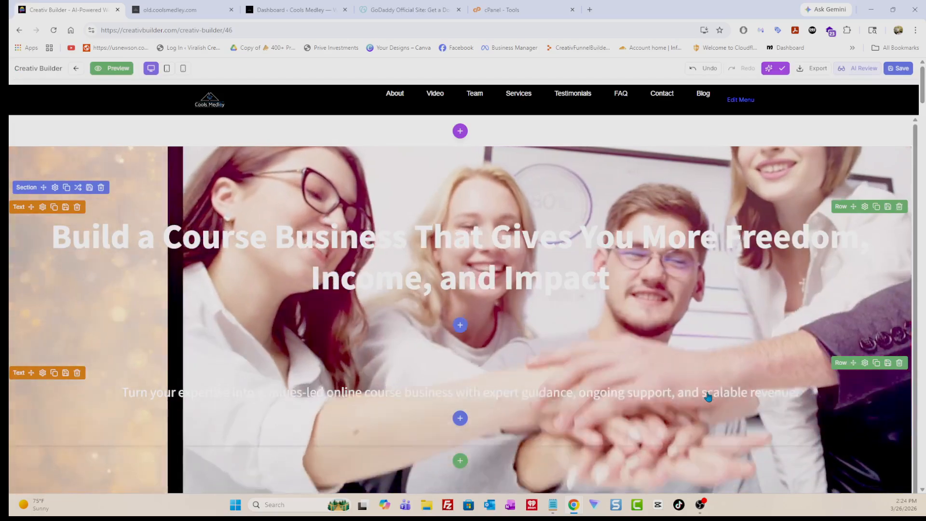
scroll(708, 390, "down", 1)
scroll(776, 409, "down", 5)
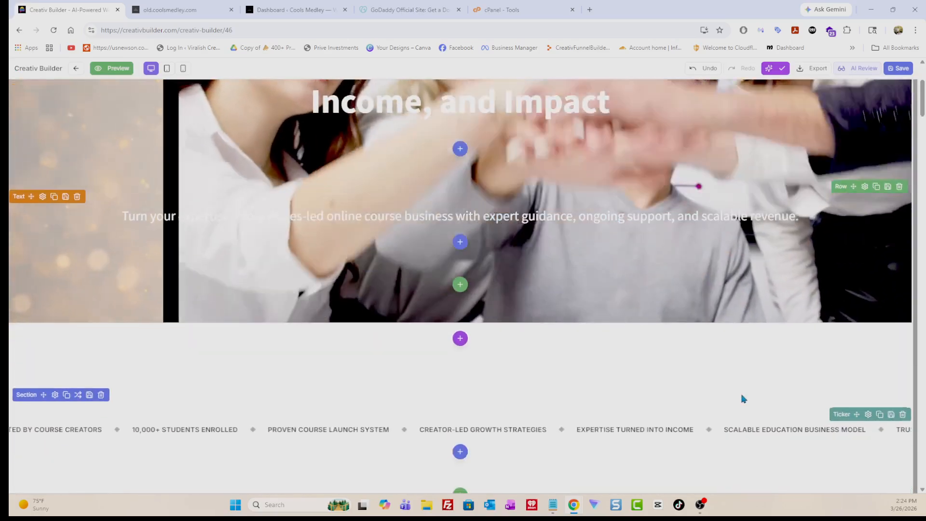
scroll(485, 374, "down", 7)
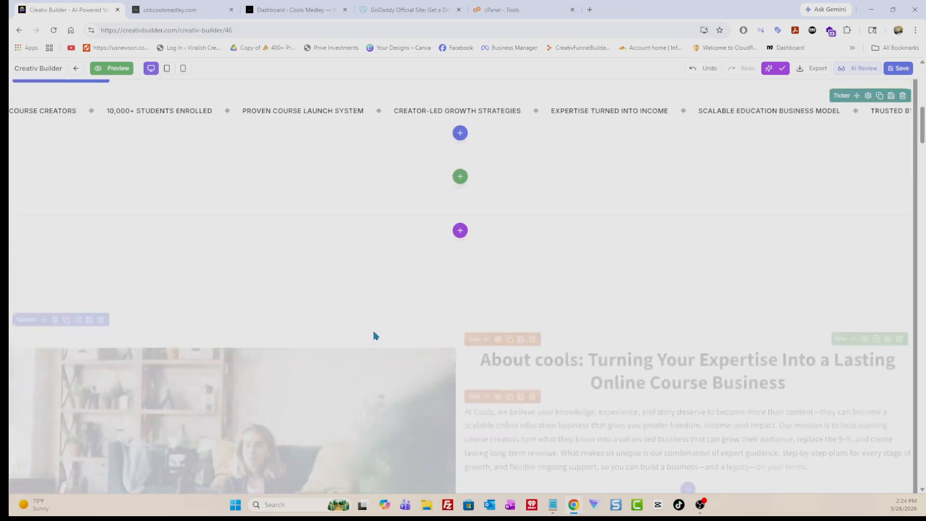
scroll(321, 282, "up", 1)
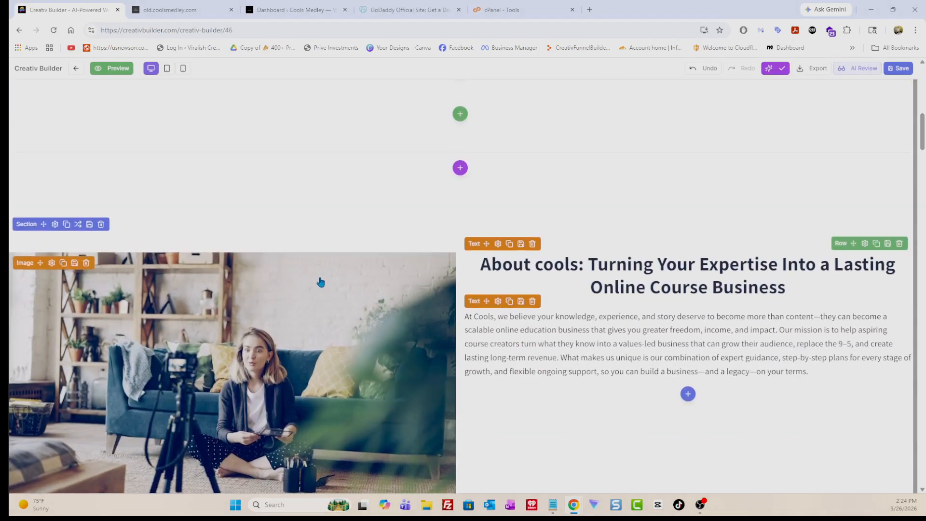
scroll(321, 282, "up", 3)
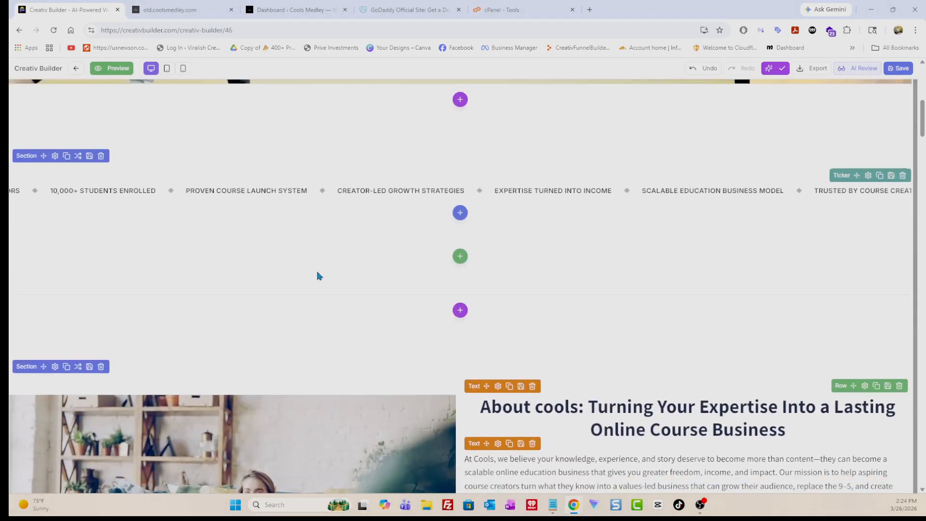
scroll(396, 310, "down", 10)
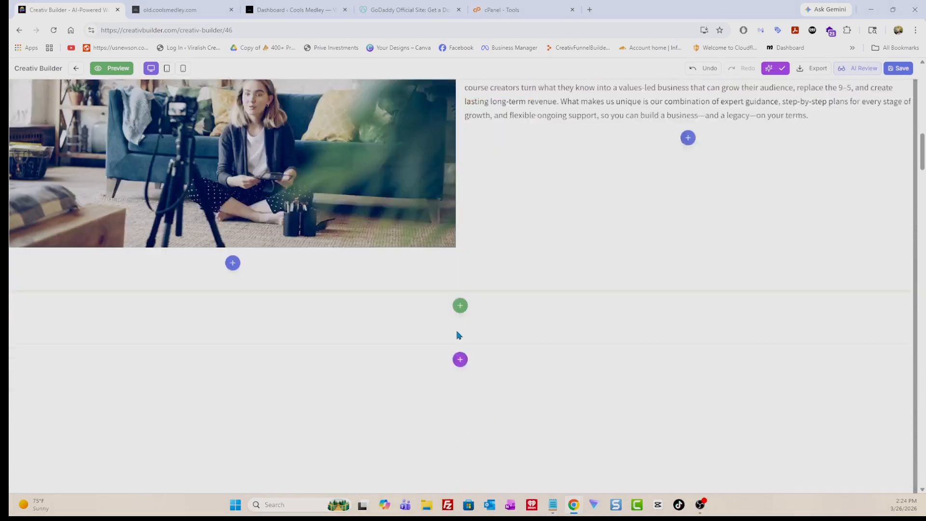
scroll(432, 333, "down", 5)
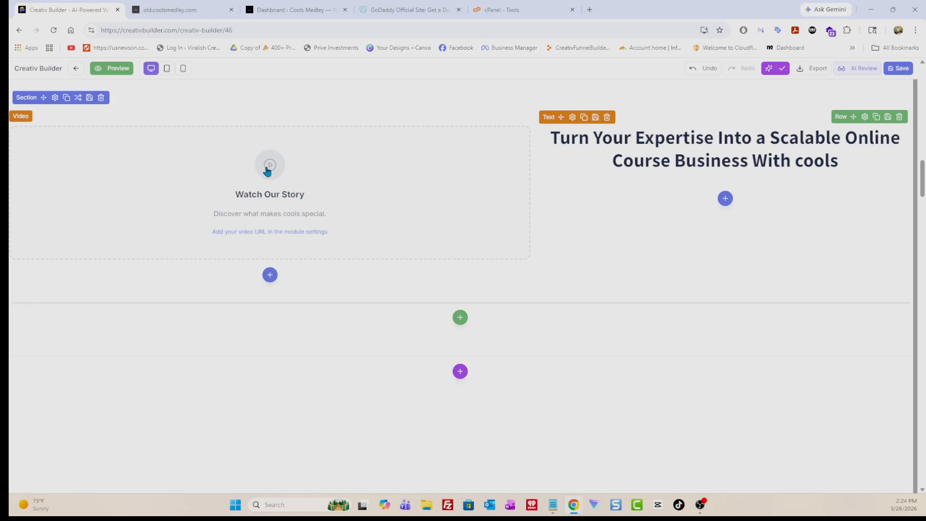
left_click(270, 169)
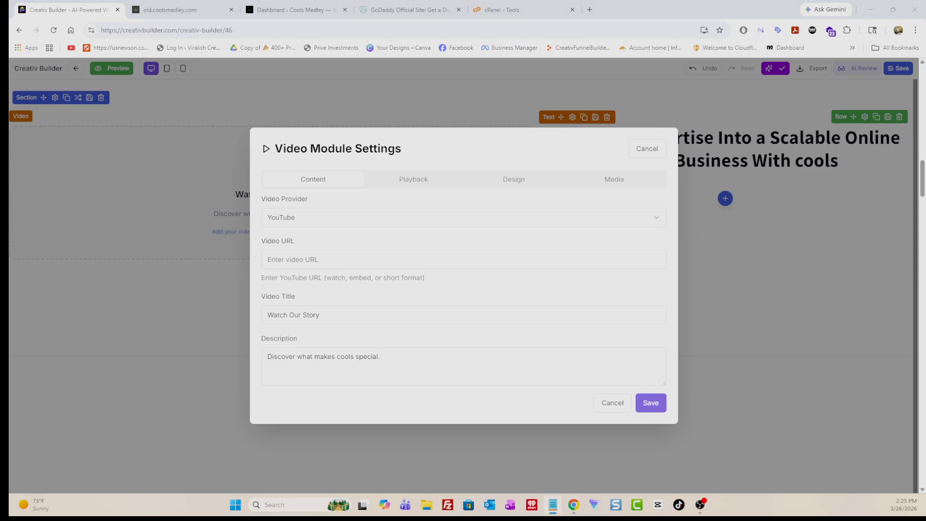
left_click(290, 261)
key("ctrl+v")
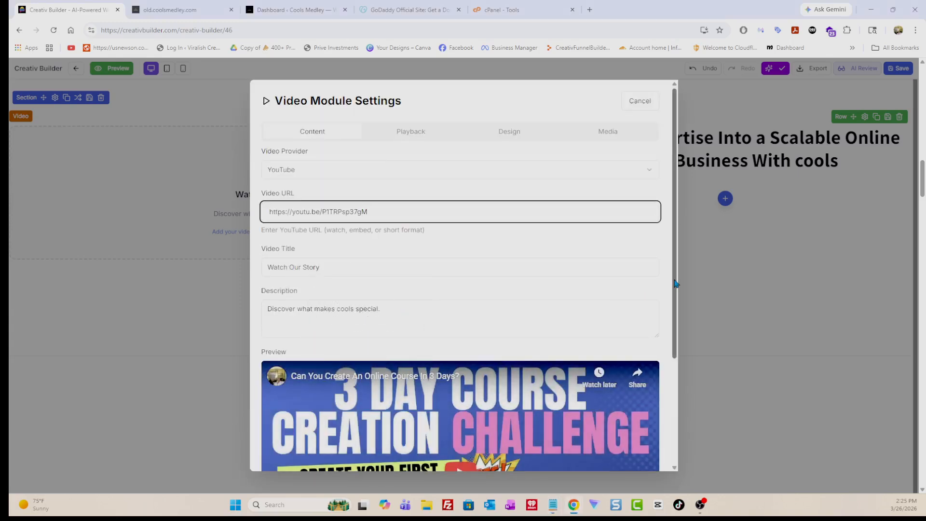
scroll(647, 347, "down", 3)
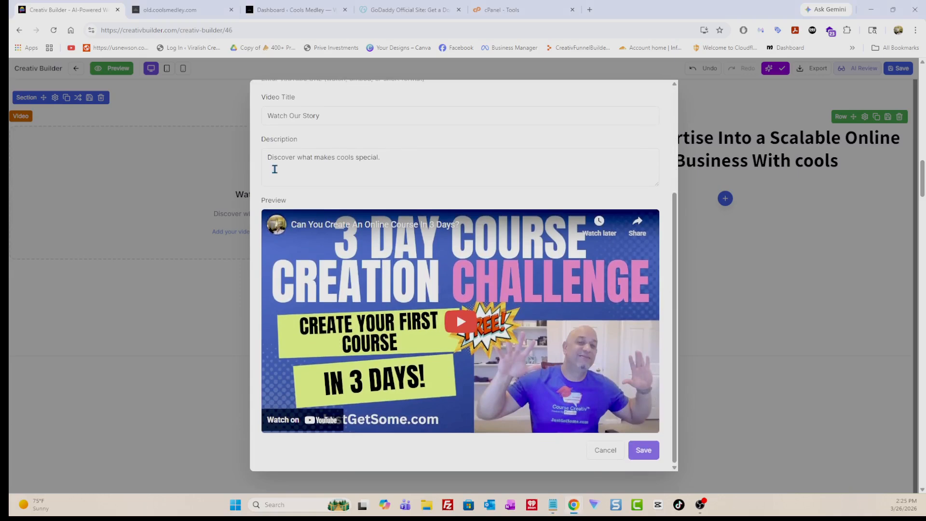
left_click(645, 451)
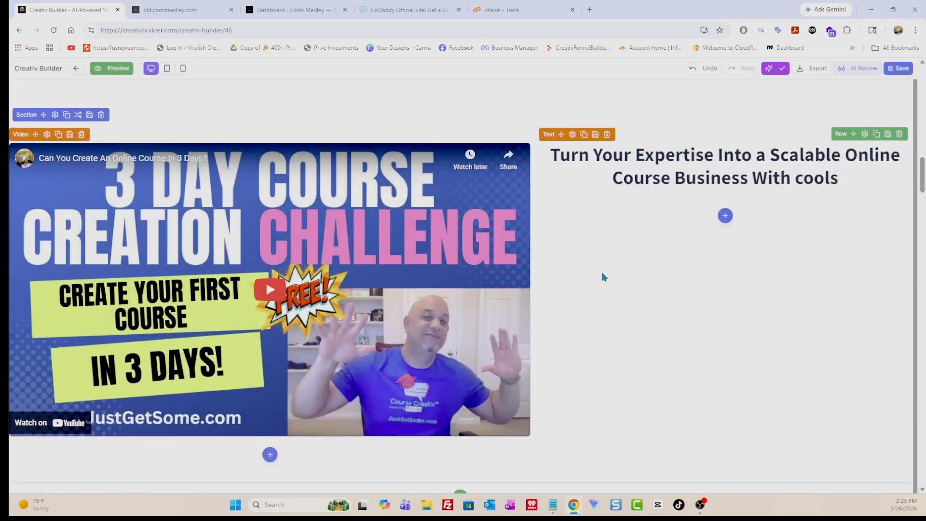
Save the page's changes to the live website and confirm the update.
scroll(603, 275, "up", 15)
scroll(607, 257, "up", 3)
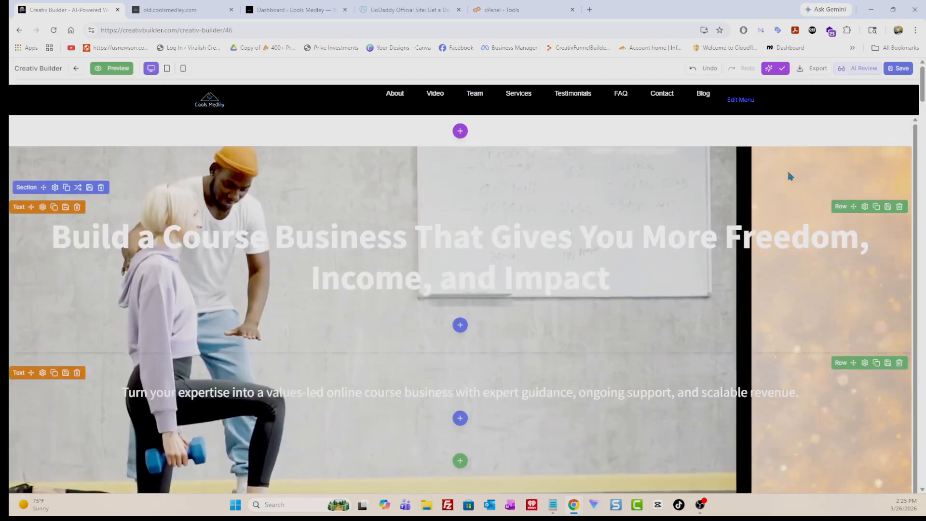
left_click(902, 69)
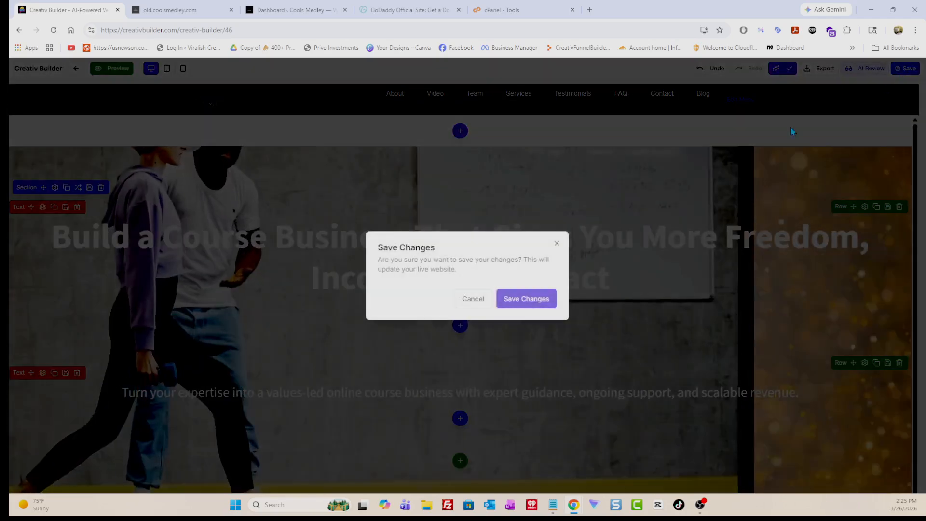
left_click(521, 300)
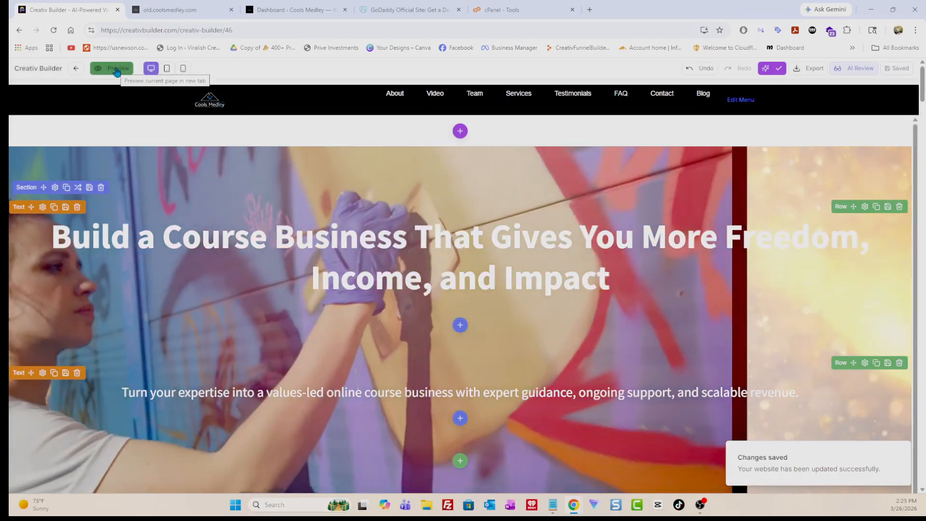
Preview the current page and examine its sections from the hero video down to the contact form.
left_click(110, 72)
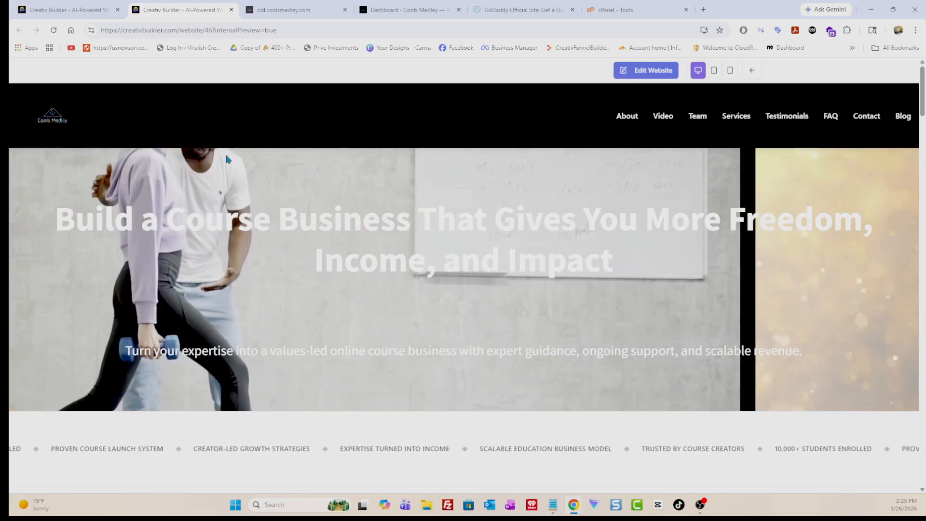
scroll(409, 251, "down", 5)
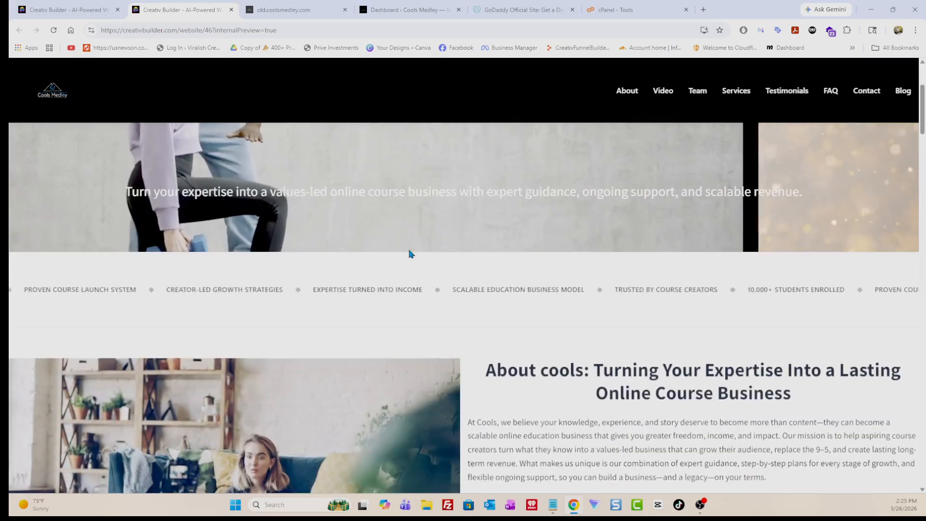
scroll(509, 268, "down", 5)
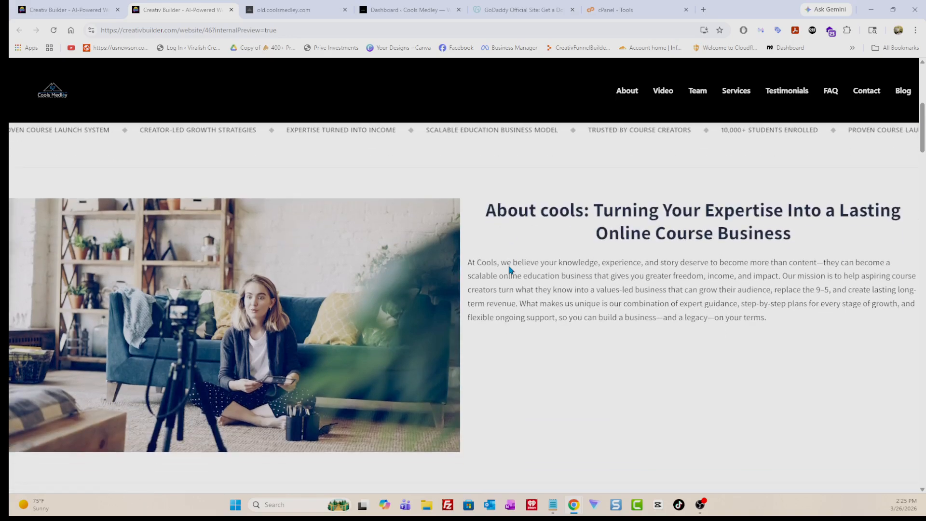
scroll(508, 266, "down", 4)
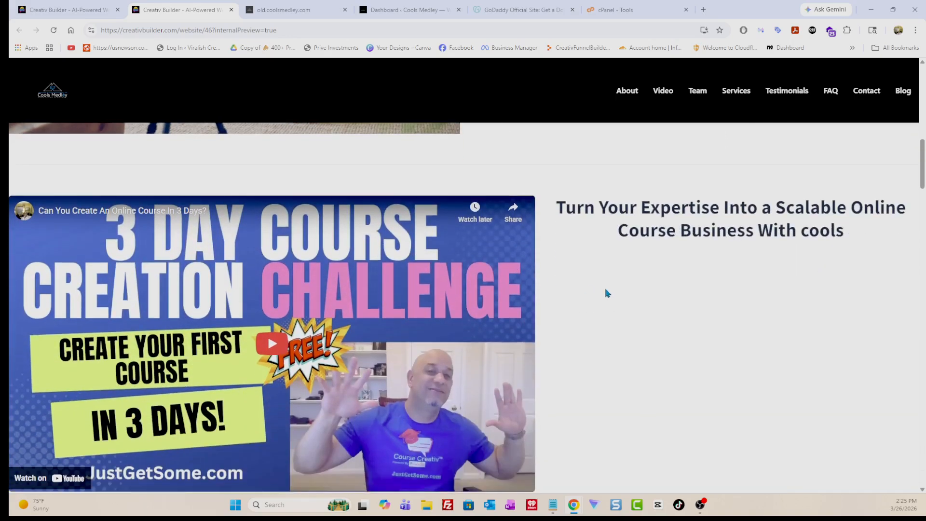
scroll(607, 293, "down", 5)
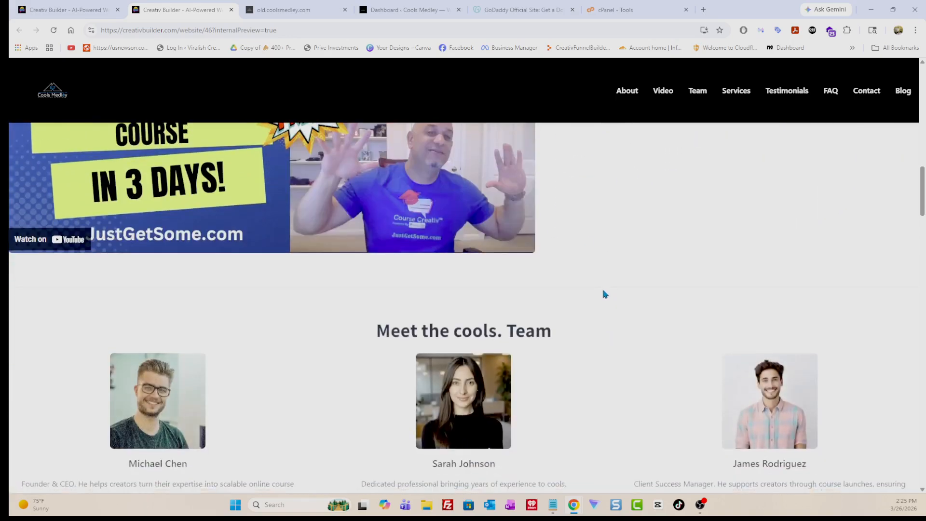
scroll(598, 294, "up", 3)
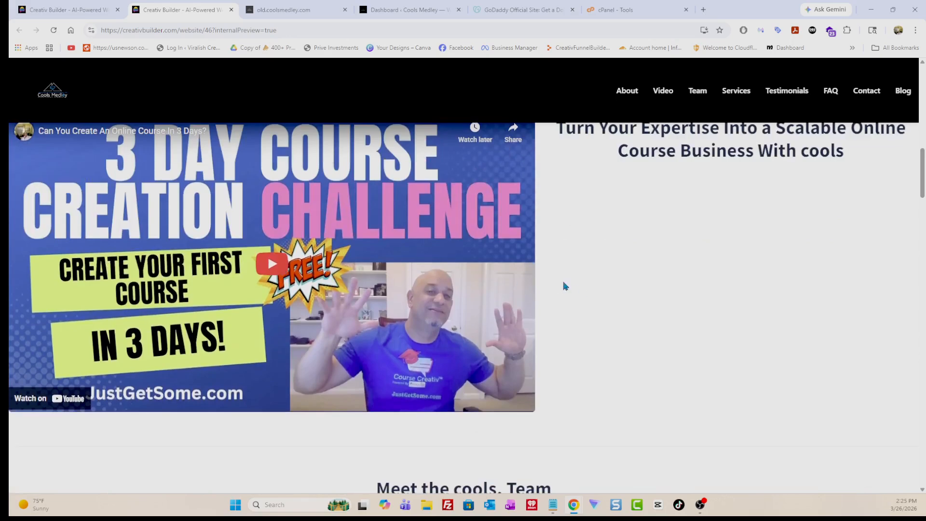
scroll(612, 290, "down", 10)
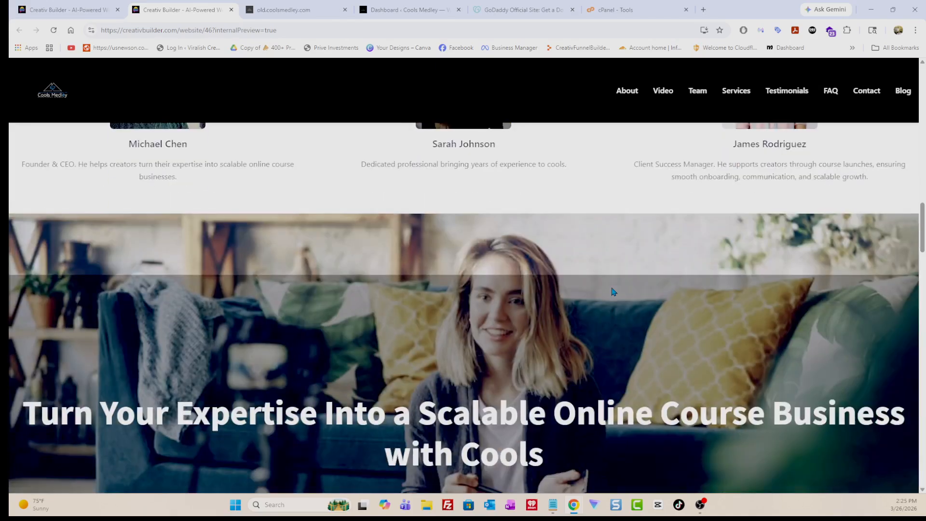
scroll(611, 287, "down", 3)
scroll(612, 287, "up", 8)
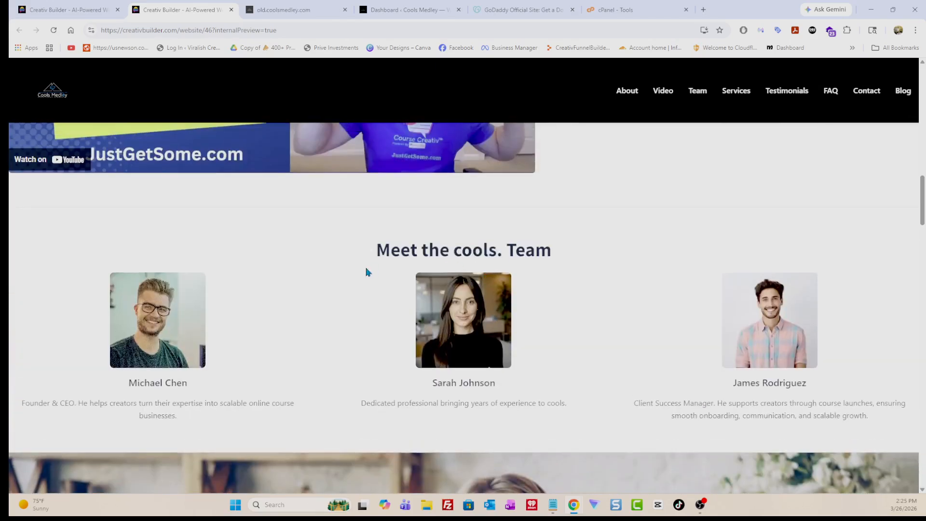
scroll(575, 321, "down", 10)
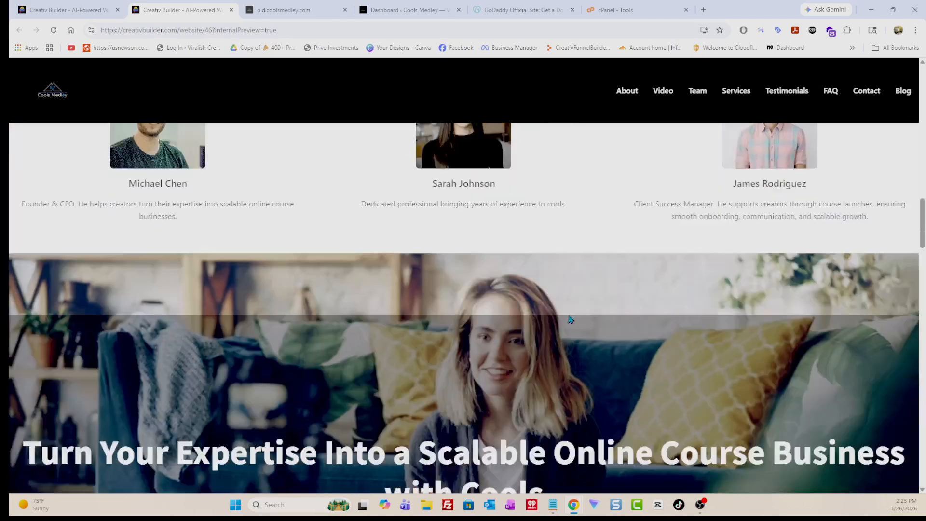
scroll(563, 317, "down", 10)
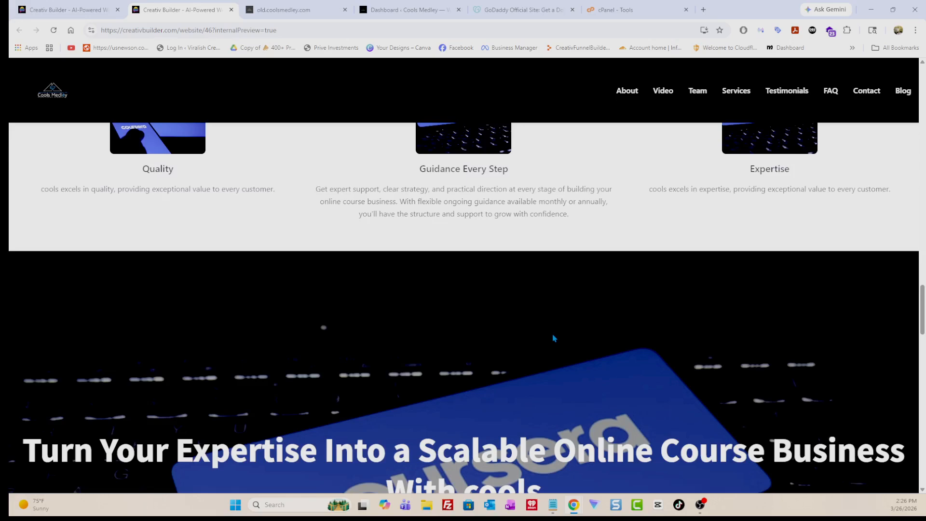
scroll(554, 338, "down", 3)
scroll(551, 326, "down", 15)
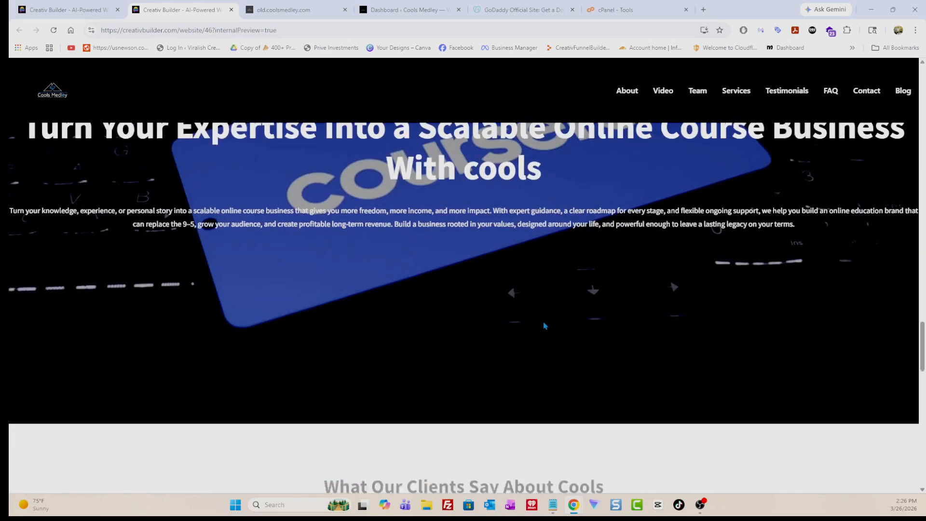
scroll(540, 322, "down", 1)
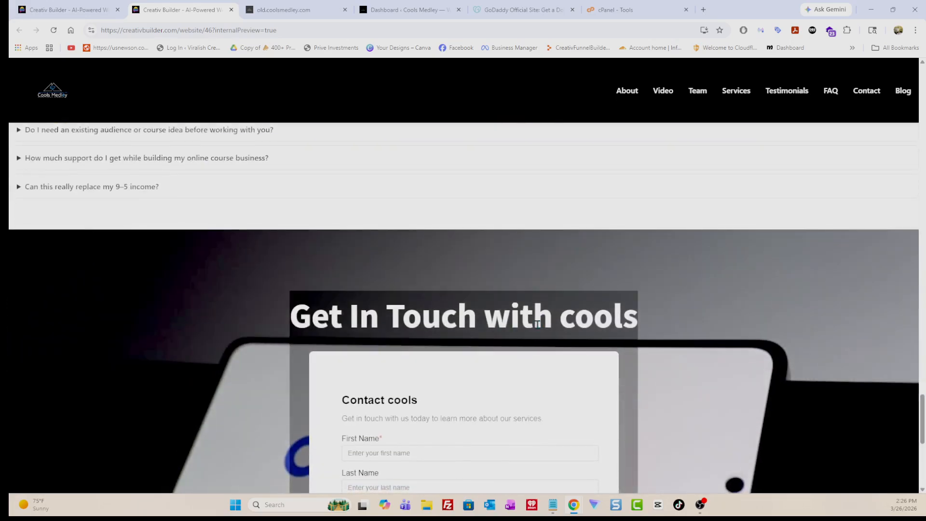
Expand all three questions in the previewed page's FAQ section to read their answers.
scroll(158, 264, "up", 3)
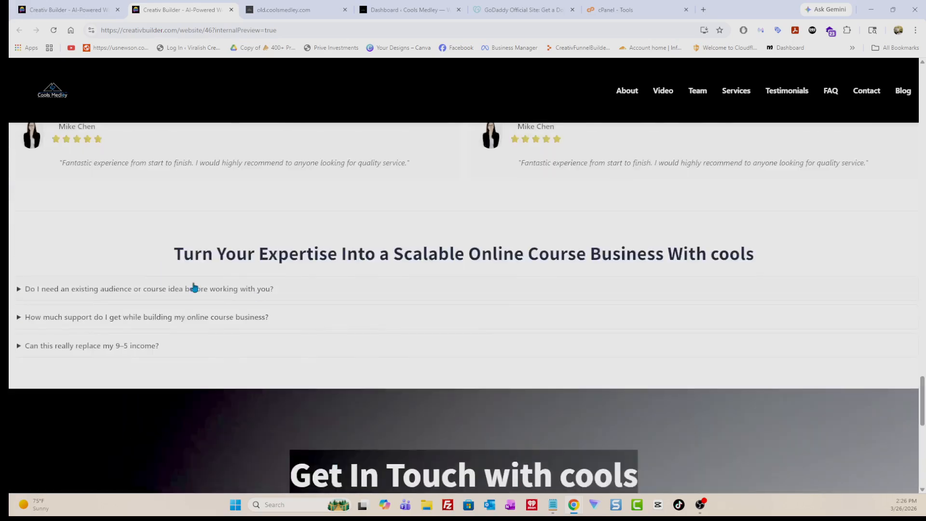
left_click(19, 290)
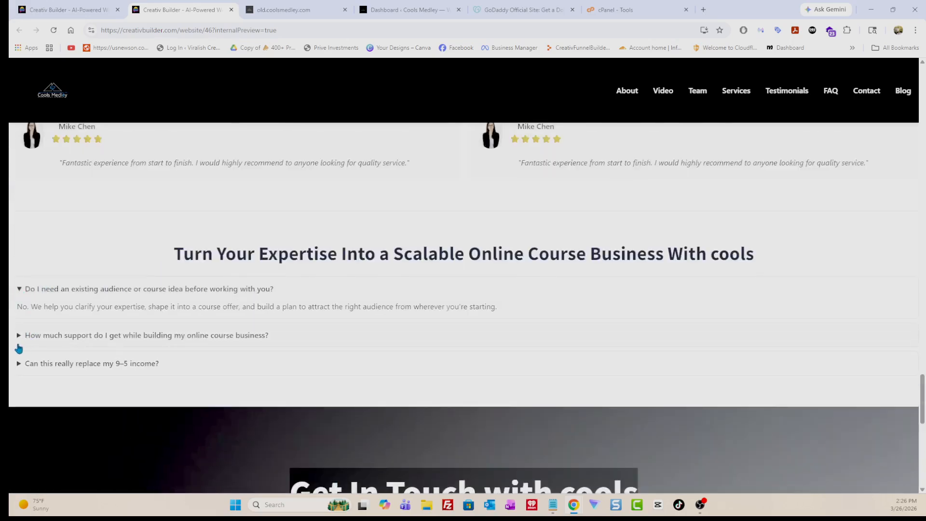
left_click(19, 337)
left_click(19, 382)
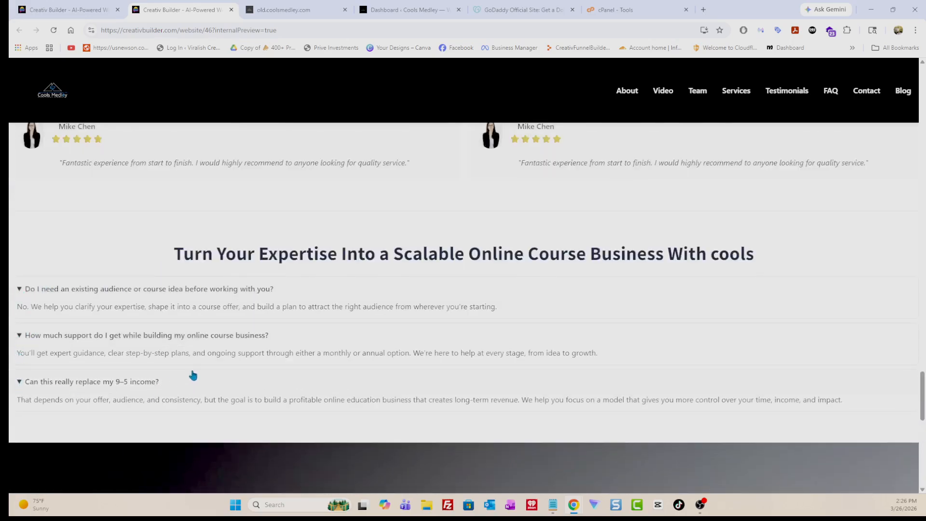
Return to the site management page, unpublish cools's Website and view its live address as visitors see it.
scroll(193, 375, "up", 15)
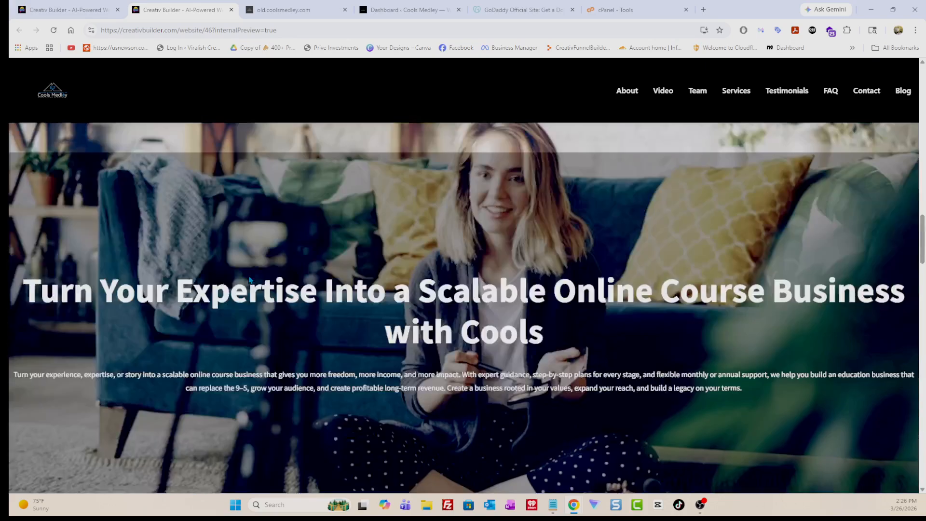
scroll(246, 280, "up", 15)
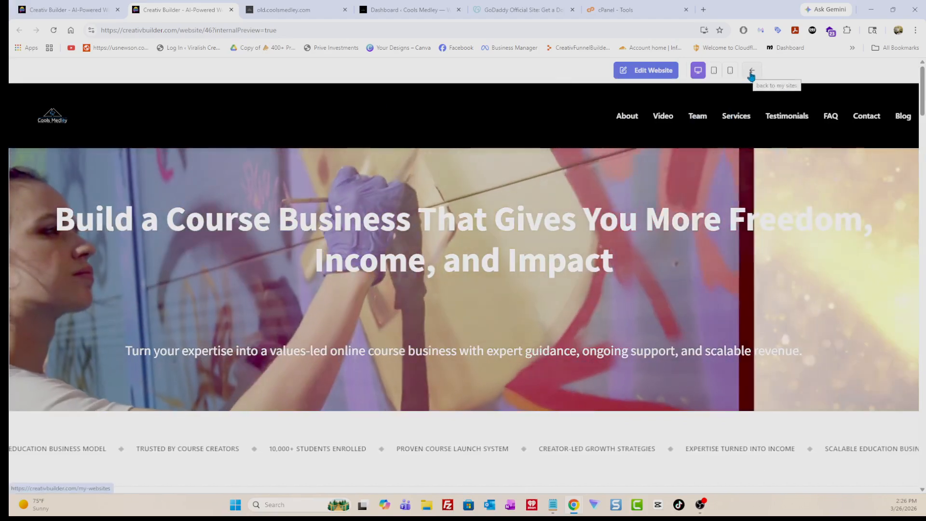
left_click(751, 73)
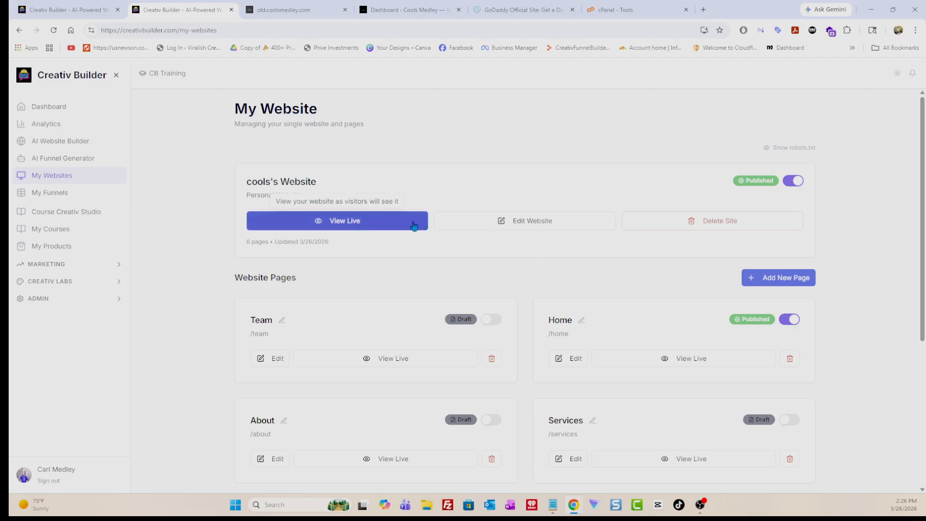
left_click(790, 182)
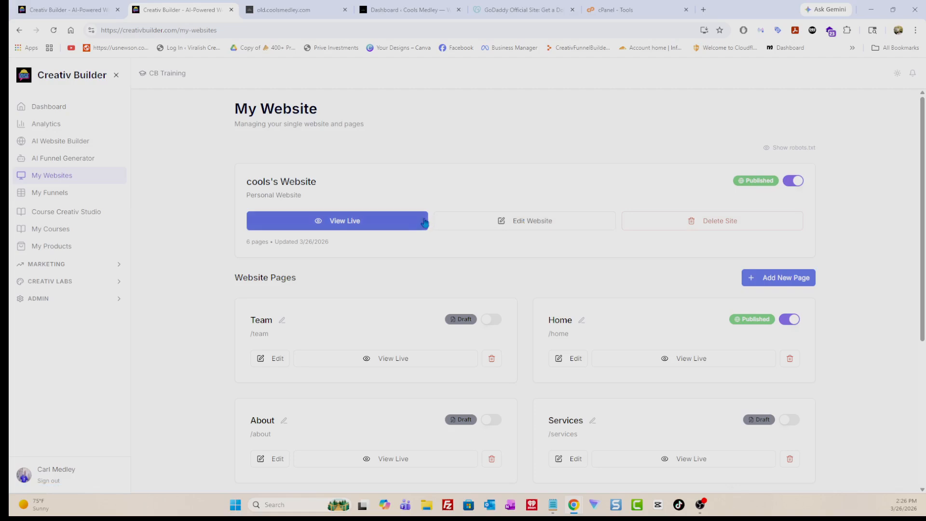
left_click(787, 186)
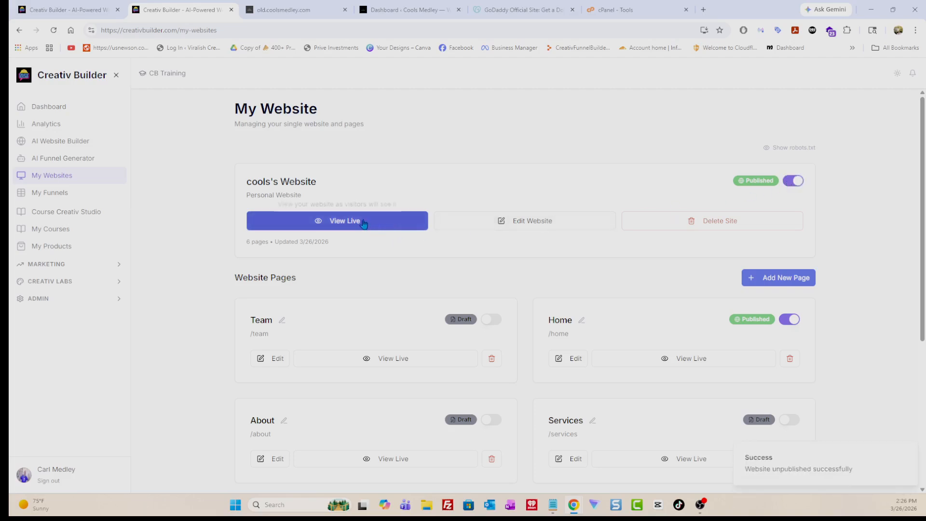
left_click(321, 220)
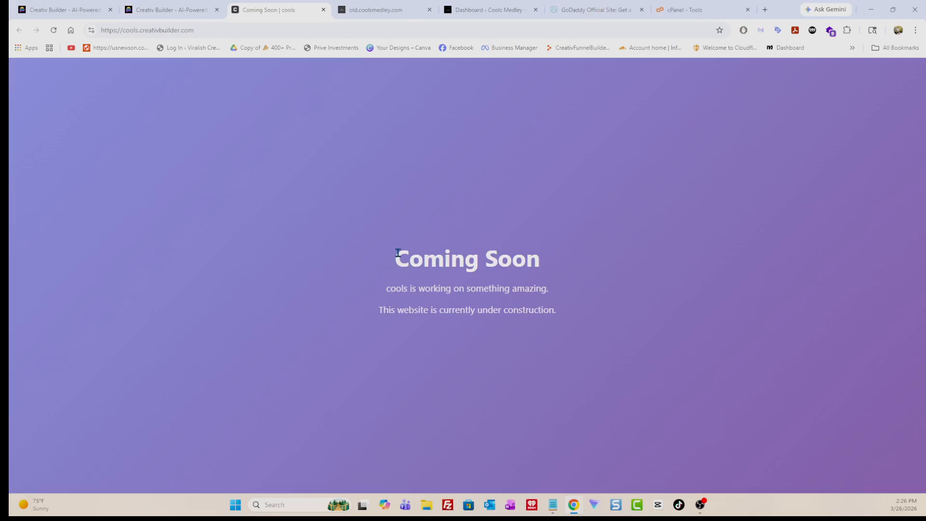
left_click_drag(398, 253, 565, 315)
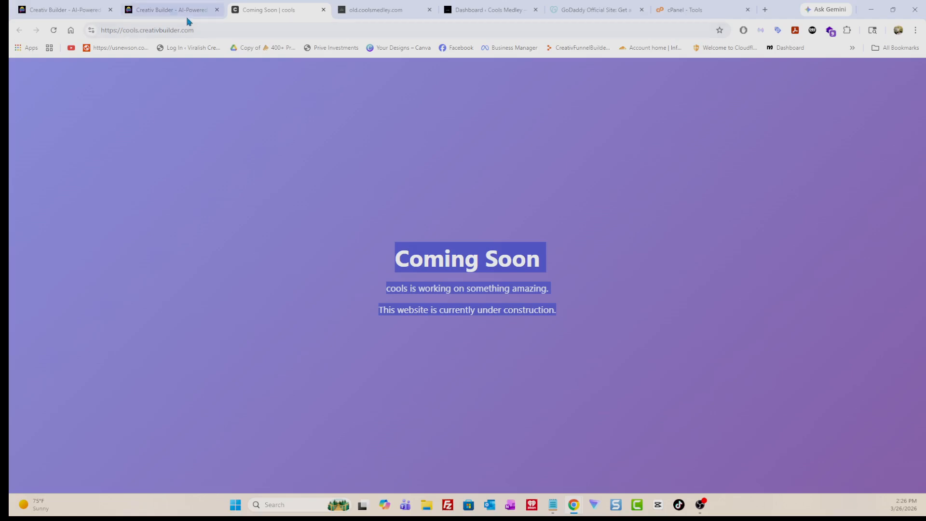
Return to the site management page and review the publishing status of cools's Website and each of its pages.
left_click(324, 10)
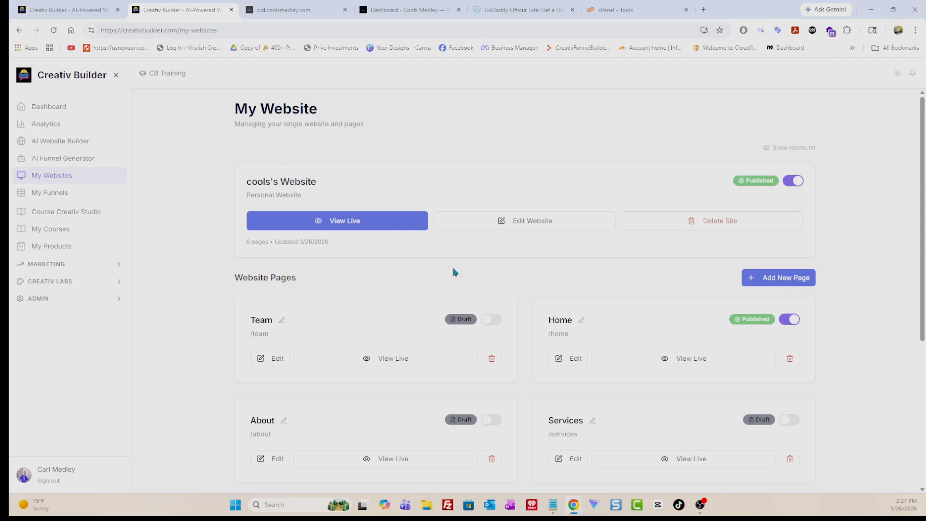
scroll(439, 281, "down", 3)
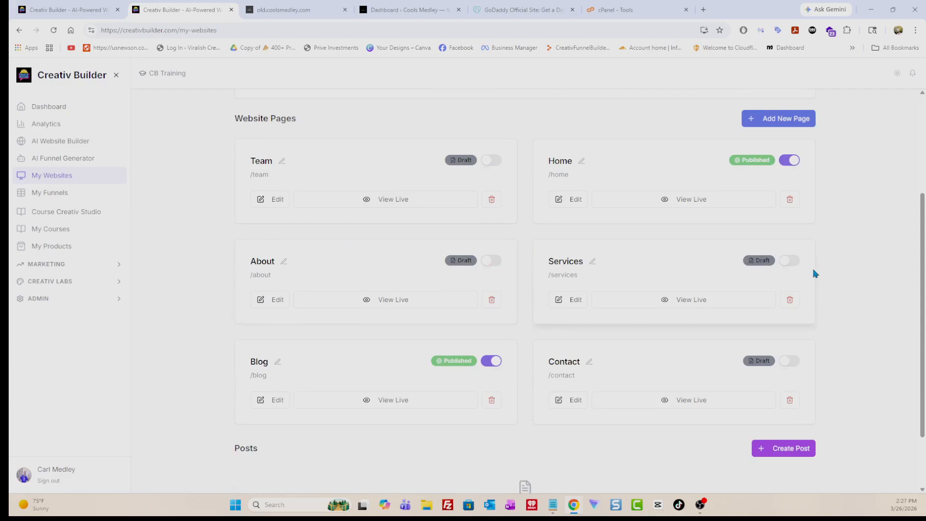
scroll(545, 232, "up", 3)
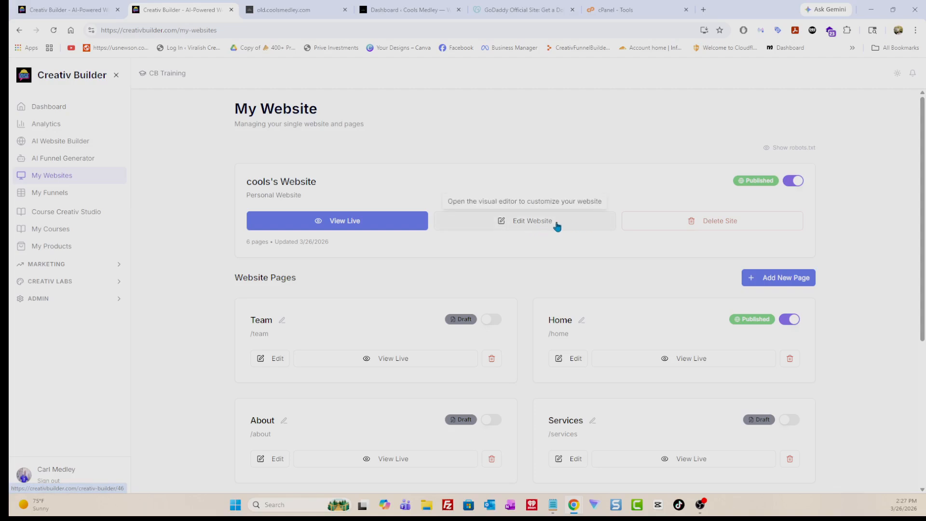
View the live site from the management page, close it, and switch the publishing of cools's Website off and back on.
left_click(330, 220)
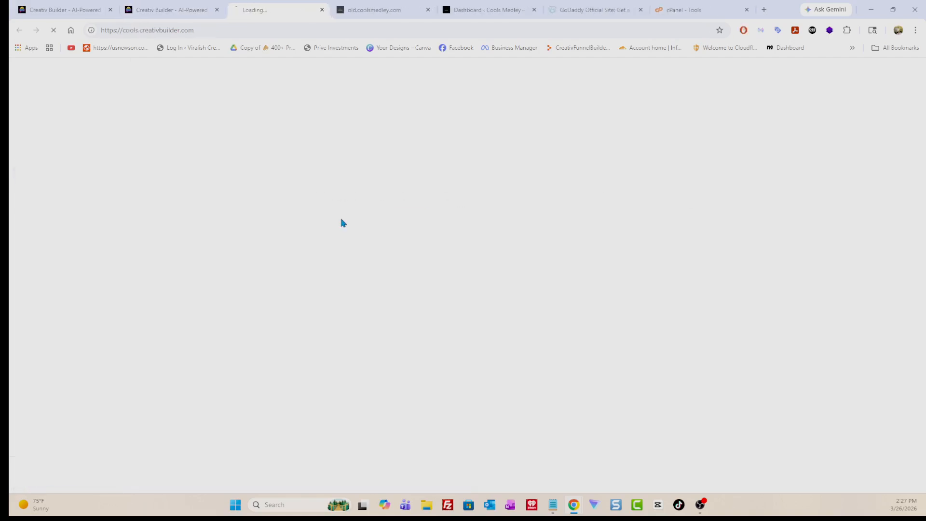
left_click(323, 11)
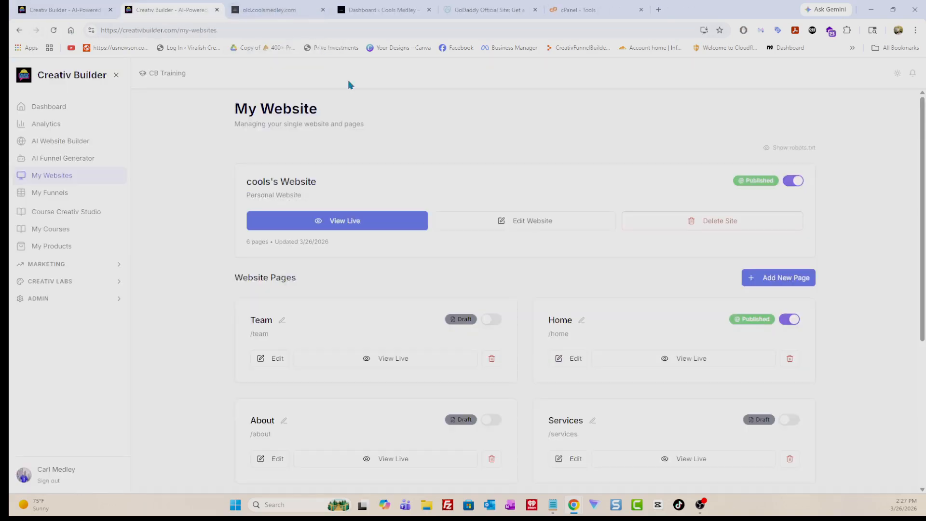
left_click(789, 183)
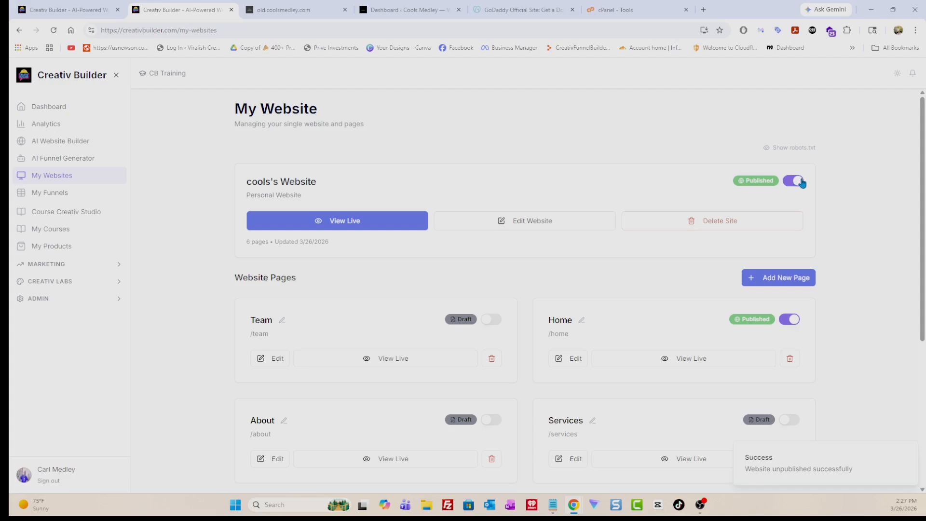
Open the website in the editor, follow its Blog menu link, and examine the live Blog page's banner and latest articles before going back.
left_click(522, 221)
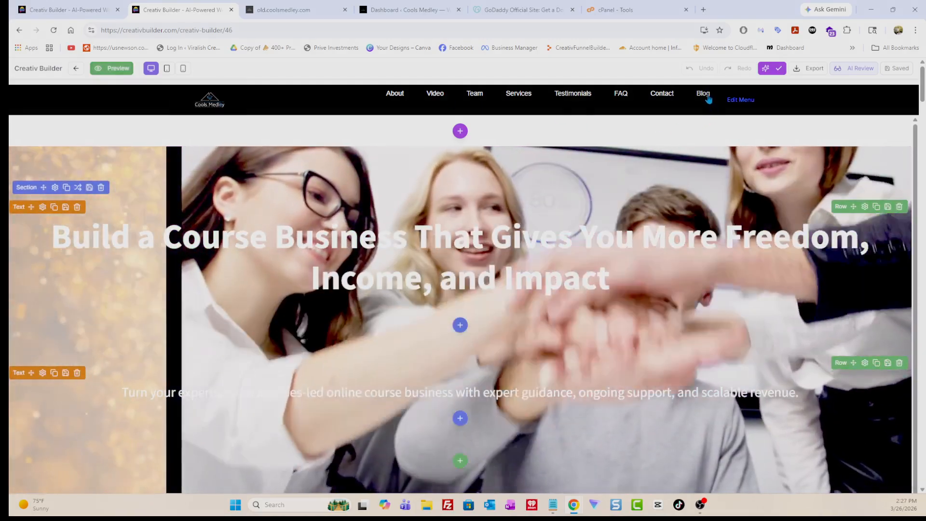
left_click(706, 94)
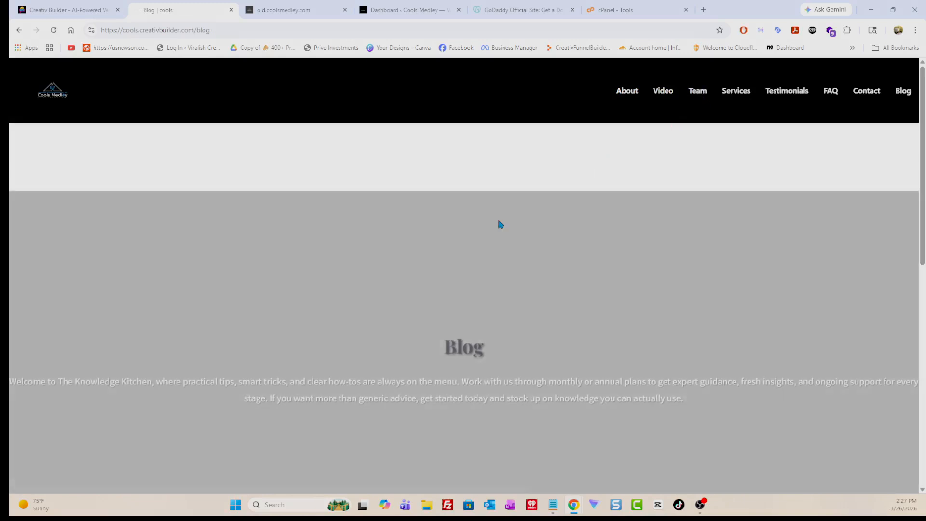
scroll(352, 266, "down", 6)
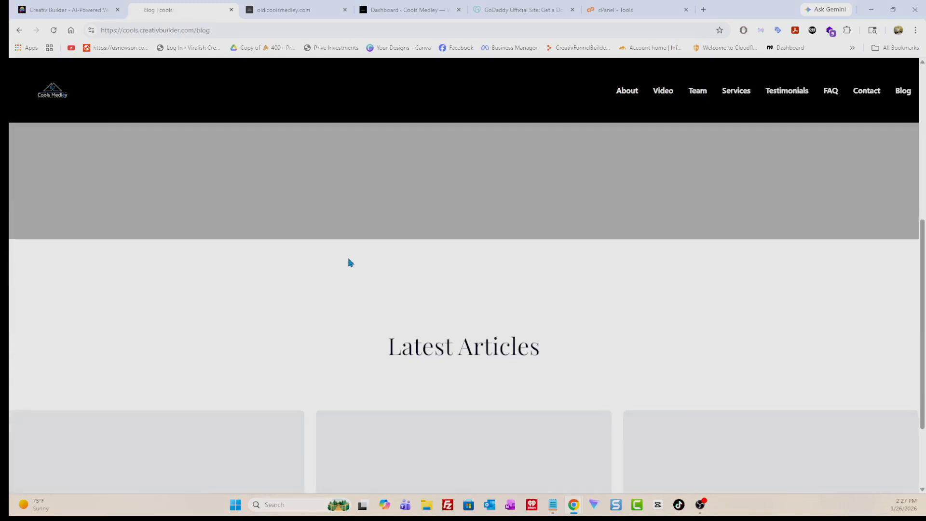
scroll(351, 263, "down", 2)
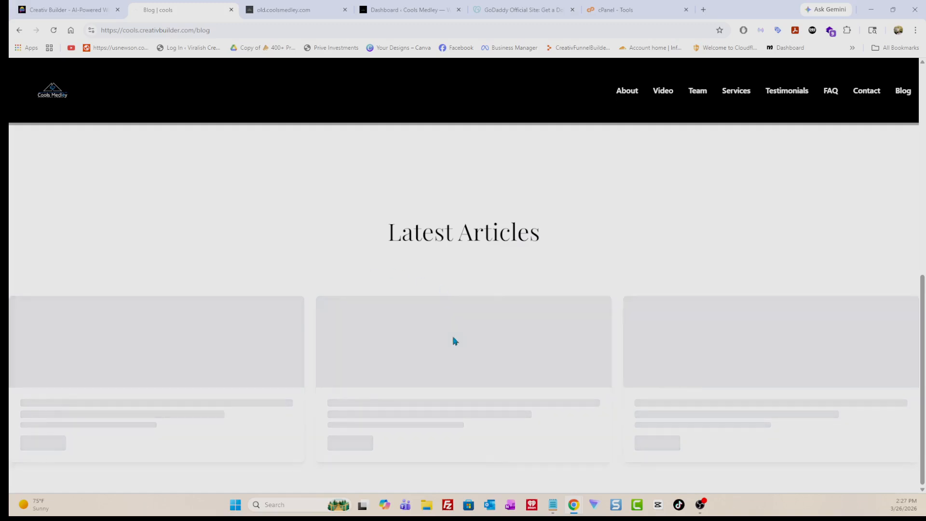
scroll(385, 328, "up", 4)
scroll(387, 299, "up", 1)
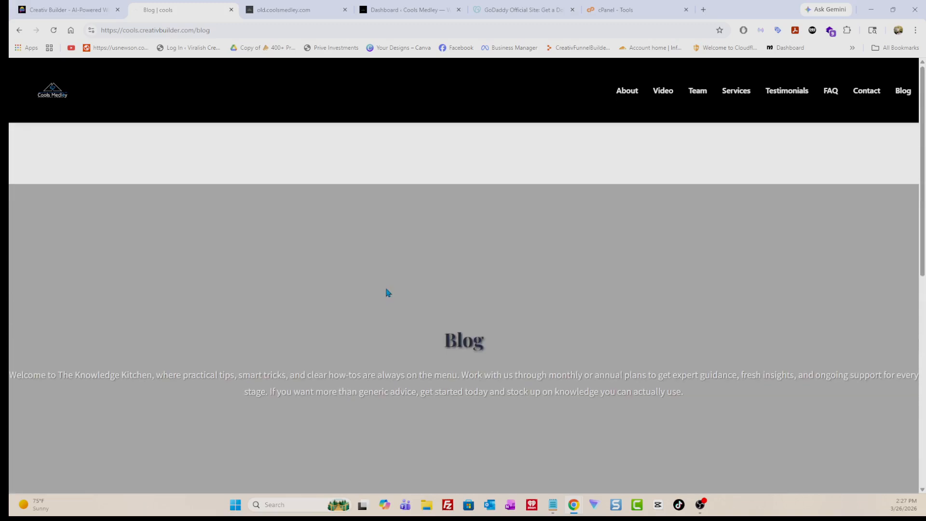
scroll(336, 259, "down", 2)
scroll(334, 259, "up", 2)
scroll(335, 260, "down", 4)
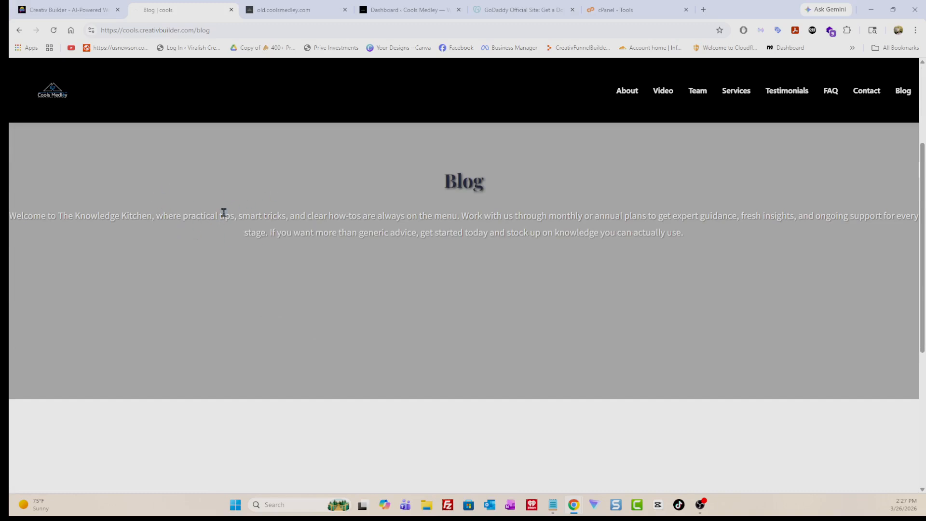
scroll(566, 229, "up", 4)
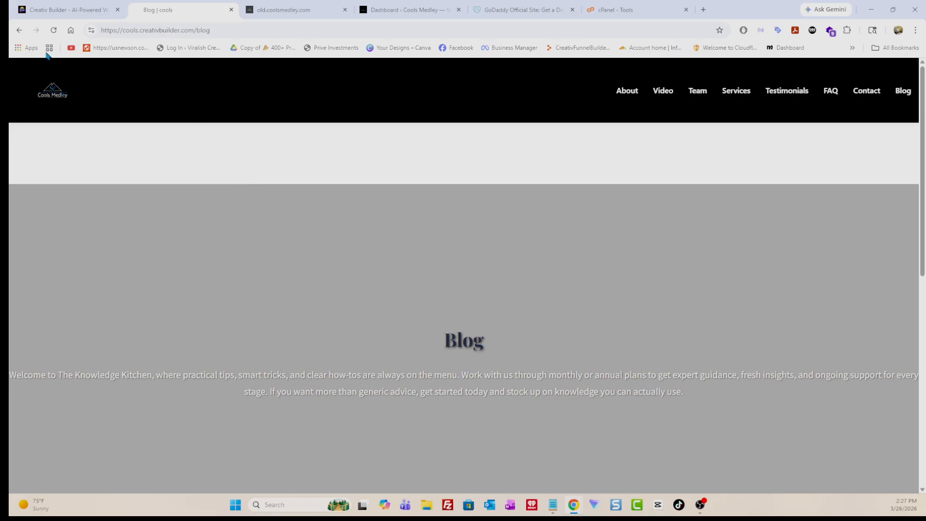
left_click(19, 31)
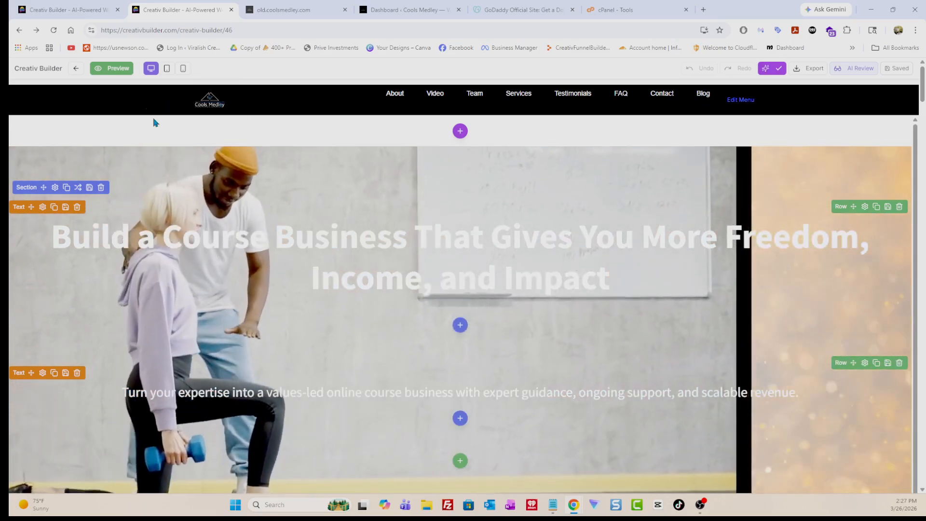
Return to the site management page and open the Blog page for editing.
left_click(77, 71)
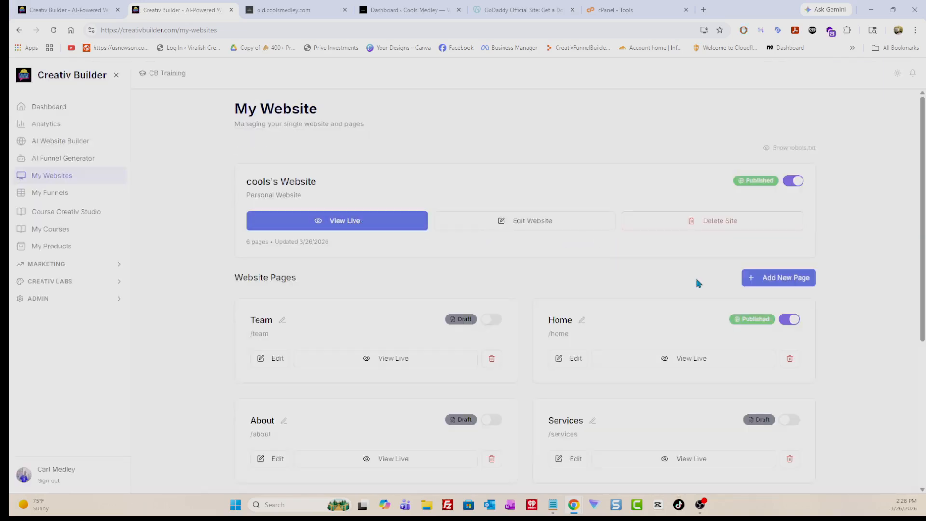
scroll(693, 282, "down", 5)
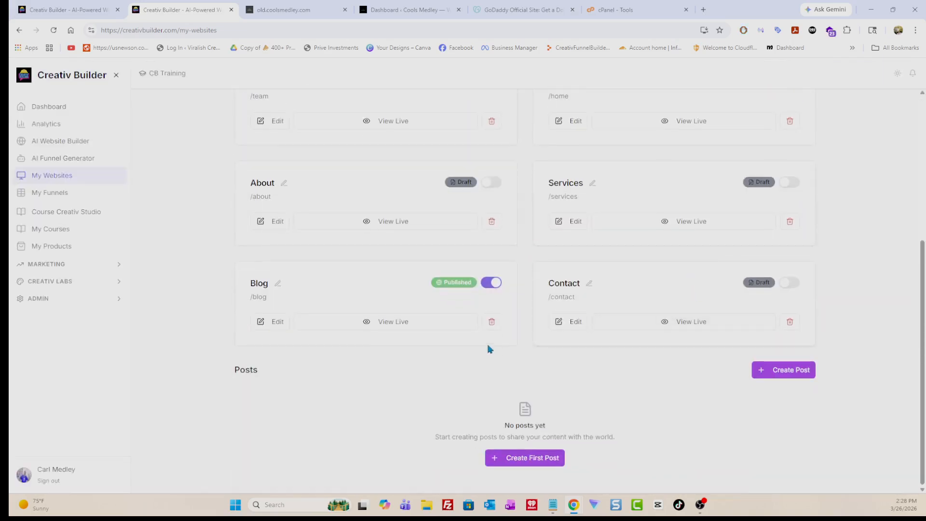
left_click(278, 322)
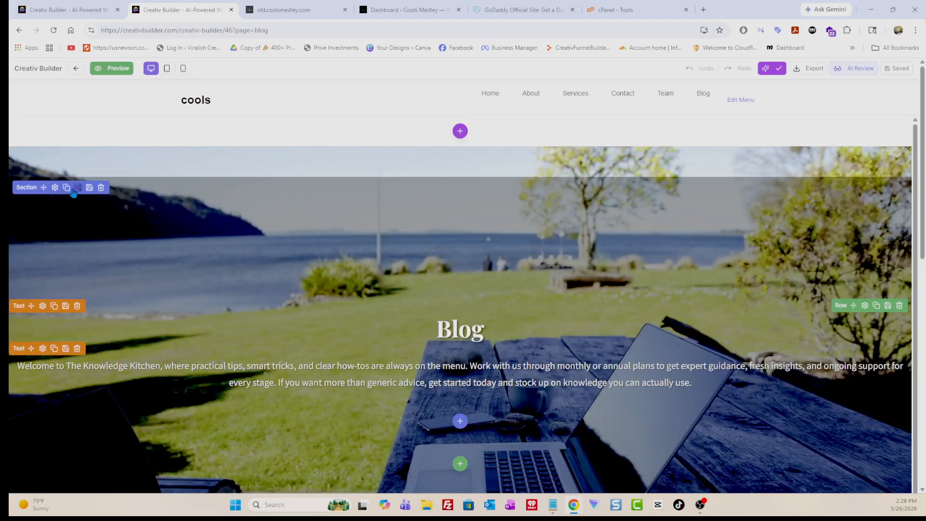
Open the background settings of the Blog banner section and replace the background image entry with "social media".
left_click(55, 188)
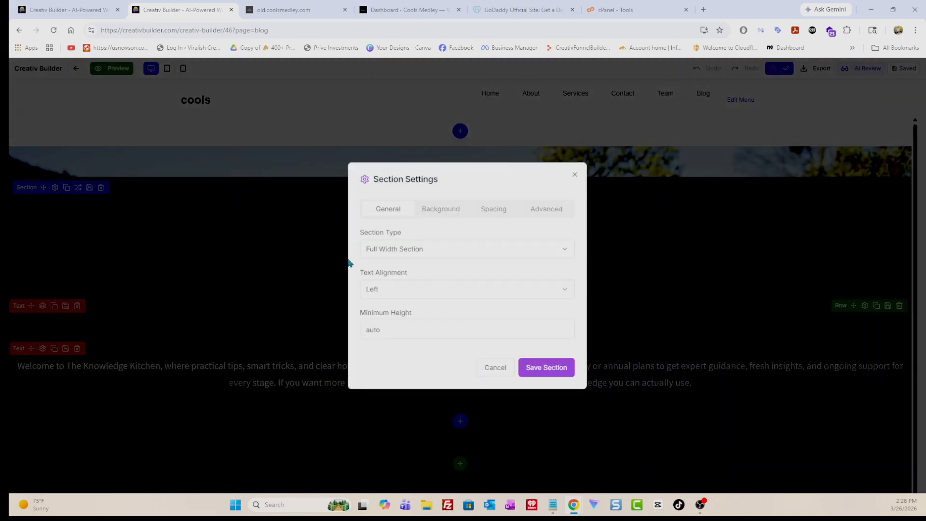
left_click(452, 214)
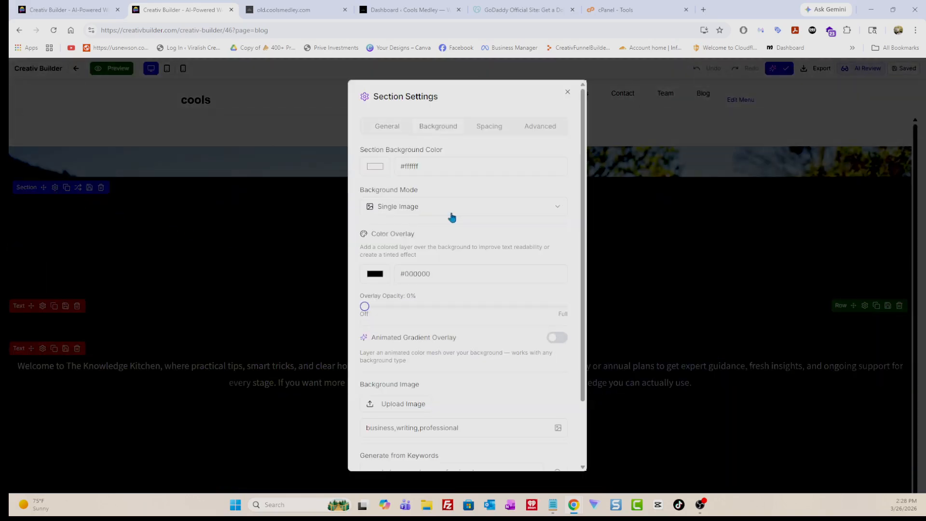
scroll(434, 338, "down", 2)
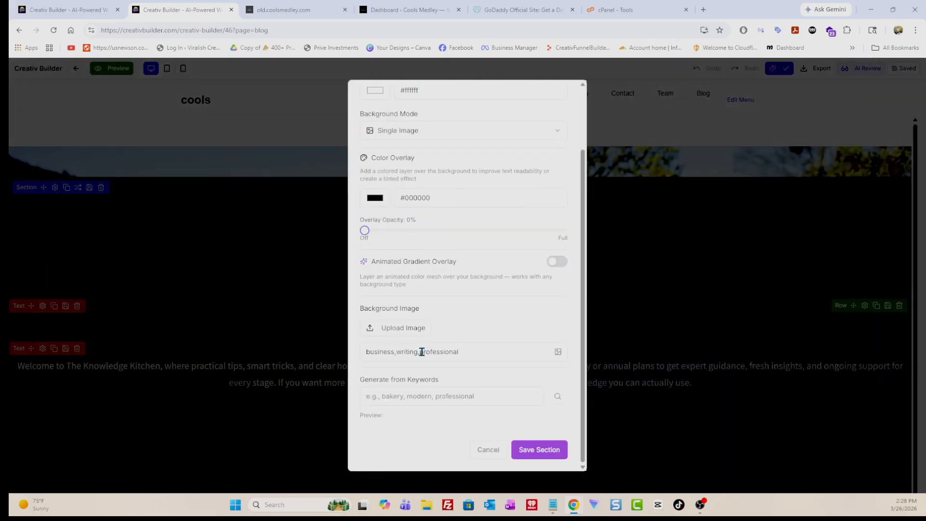
left_click_drag(461, 354, 332, 356)
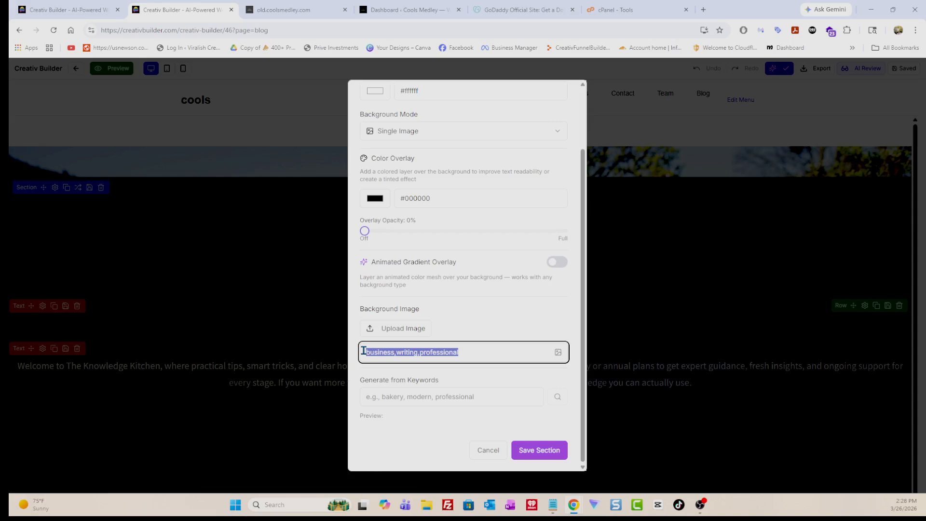
type("social media")
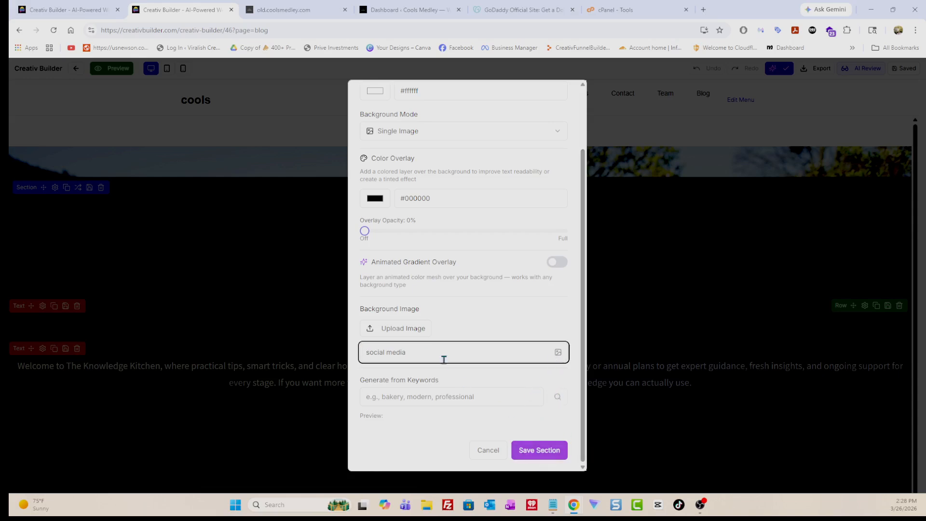
Move "social media" from the image URL entry to the keyword entry and generate background image choices from it.
left_click_drag(444, 359, 334, 360)
key("ctrl+c")
key("BackSpace")
left_click(372, 413)
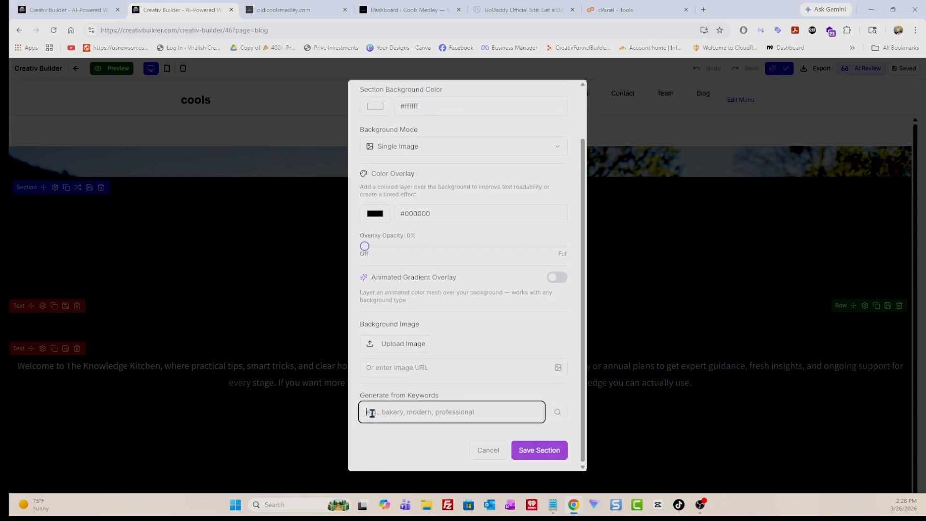
key("ctrl+v")
left_click(557, 414)
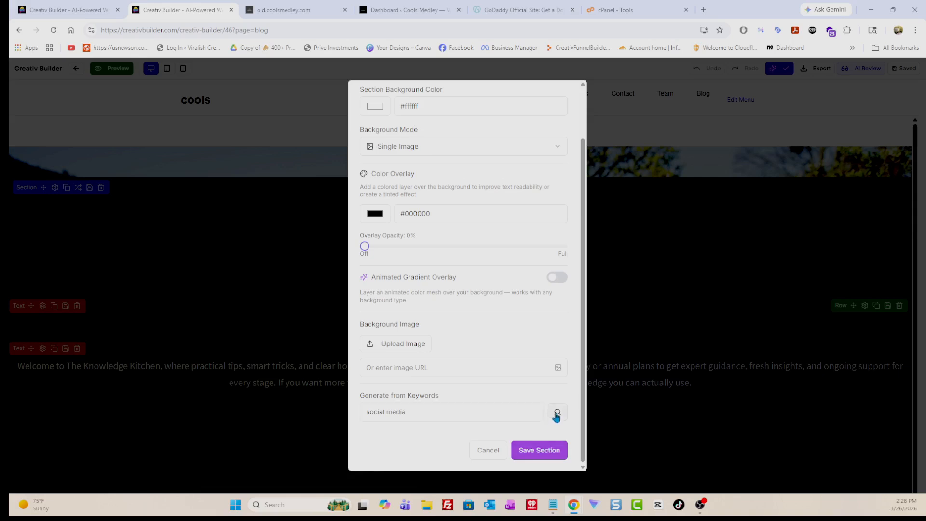
scroll(502, 372, "down", 2)
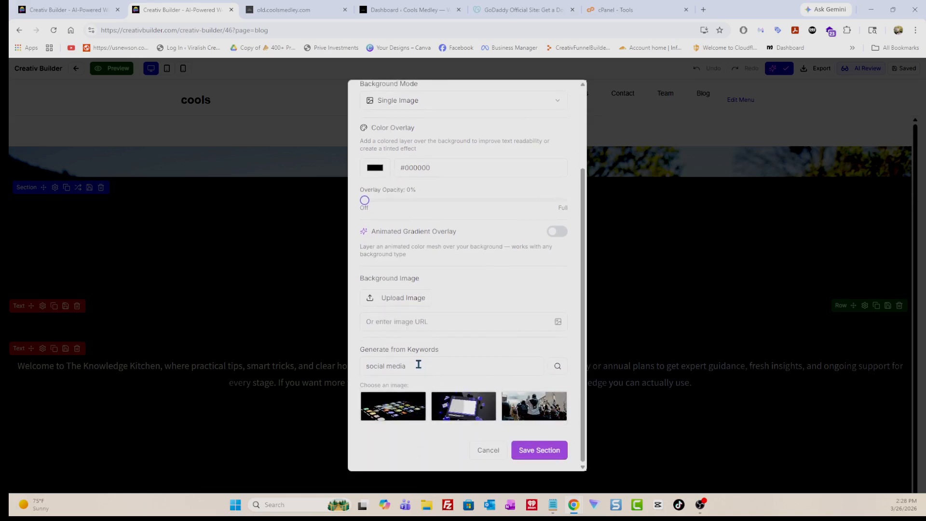
Generate background images for "happy person", refresh the choices, apply the photo of the woman in a light coat and jeans, and save the section.
left_click_drag(418, 364, 351, 370)
type("happy person")
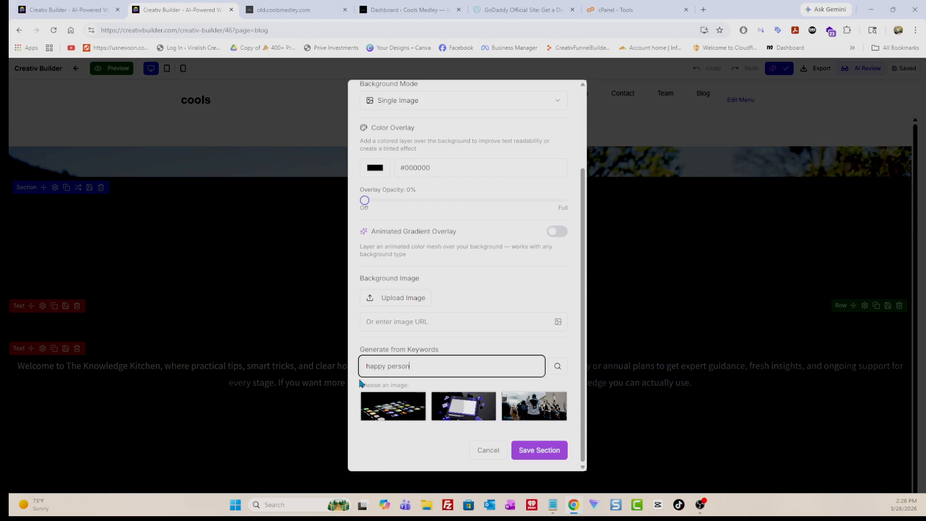
left_click(560, 369)
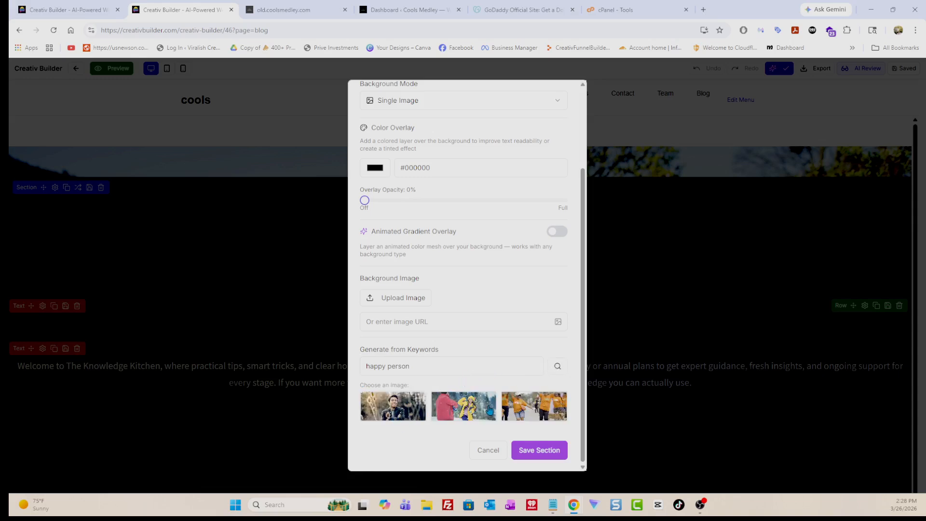
left_click(557, 368)
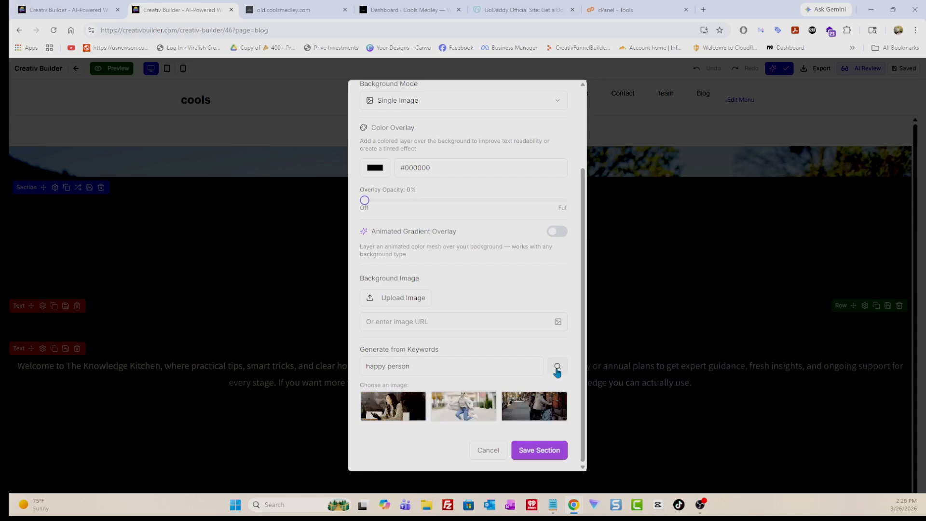
left_click(463, 418)
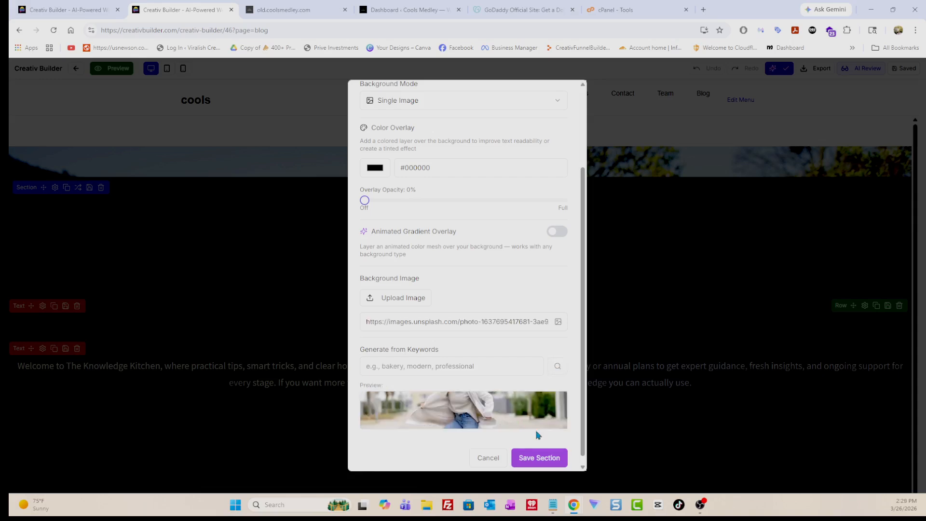
left_click(539, 458)
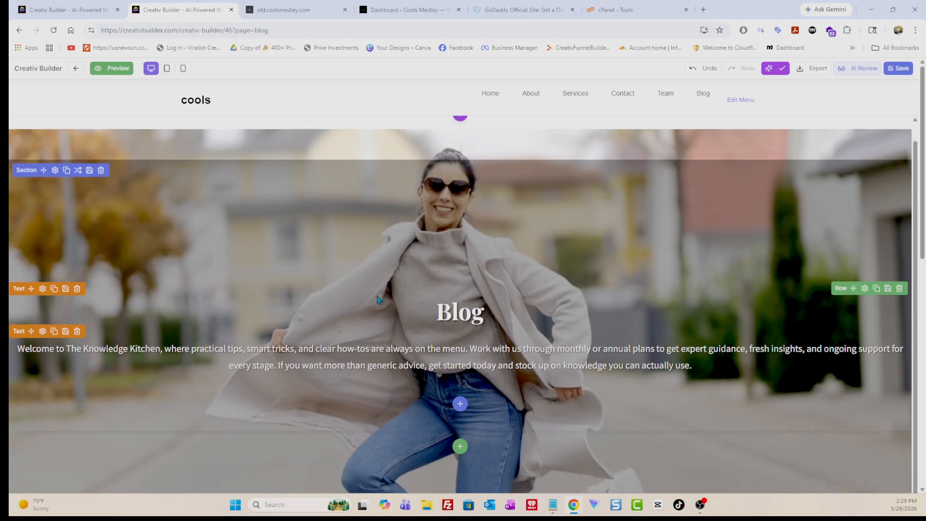
Save the Blog page's changes to the live website and preview the updated page before returning to the editor.
left_click(898, 68)
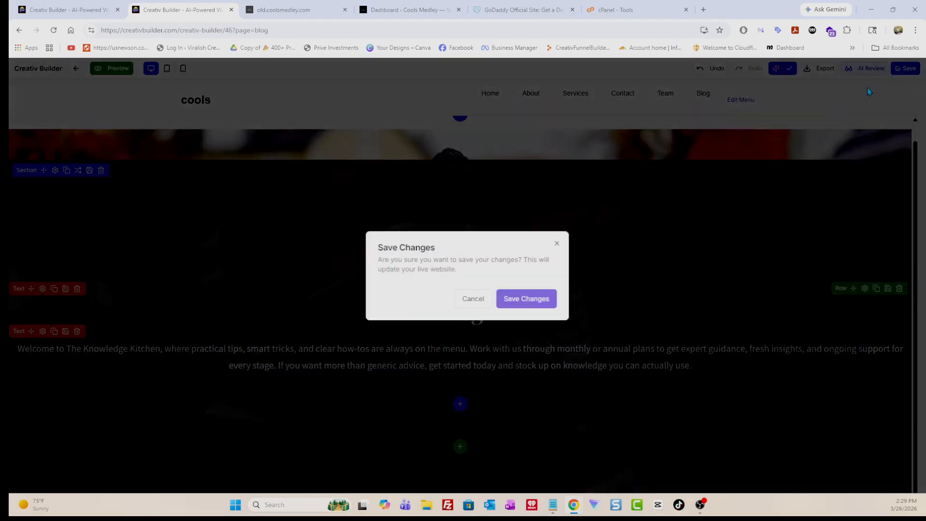
left_click(519, 301)
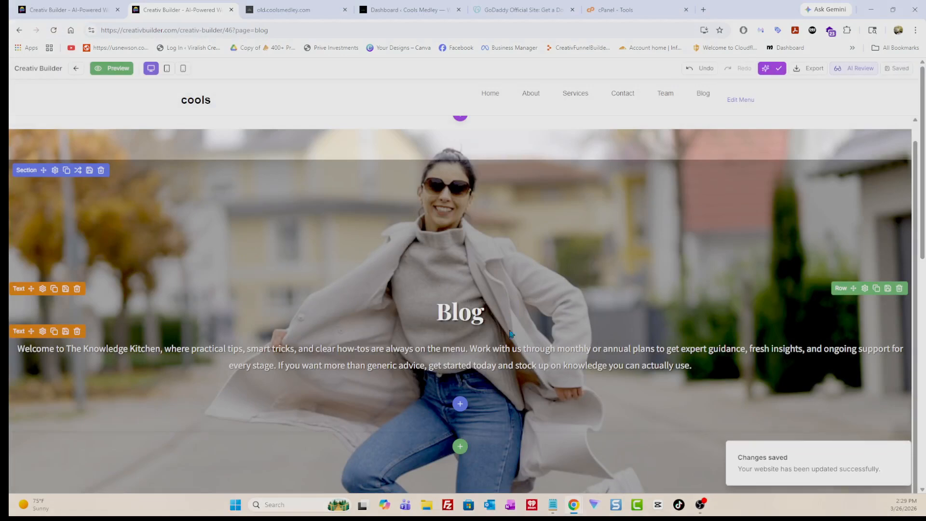
scroll(197, 180, "up", 1)
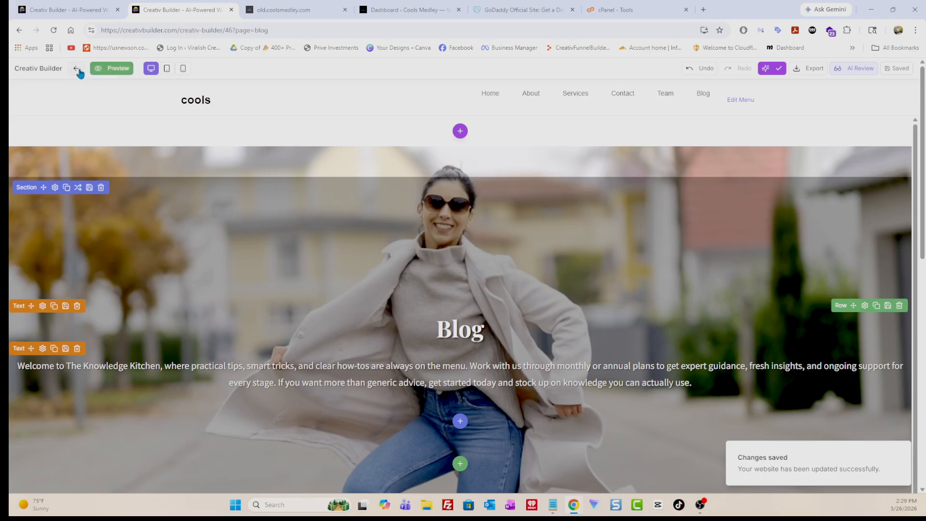
left_click(114, 71)
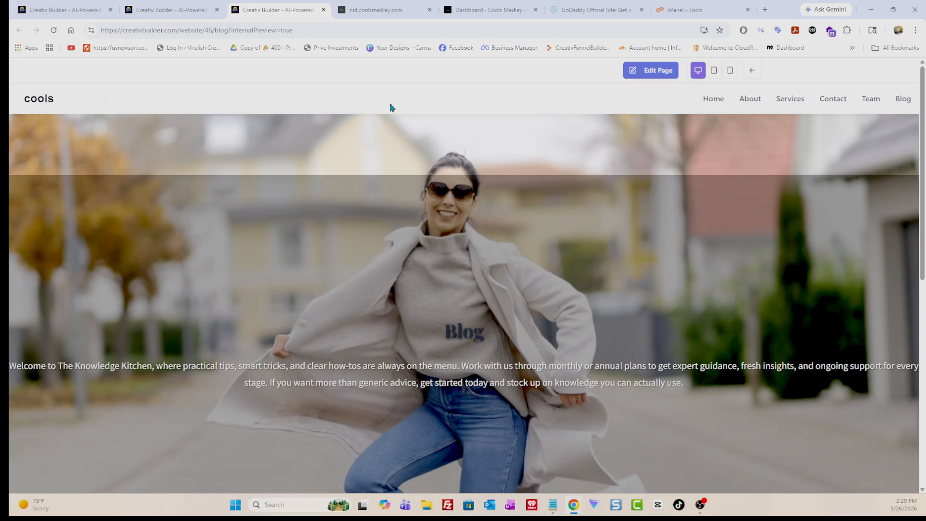
left_click(172, 10)
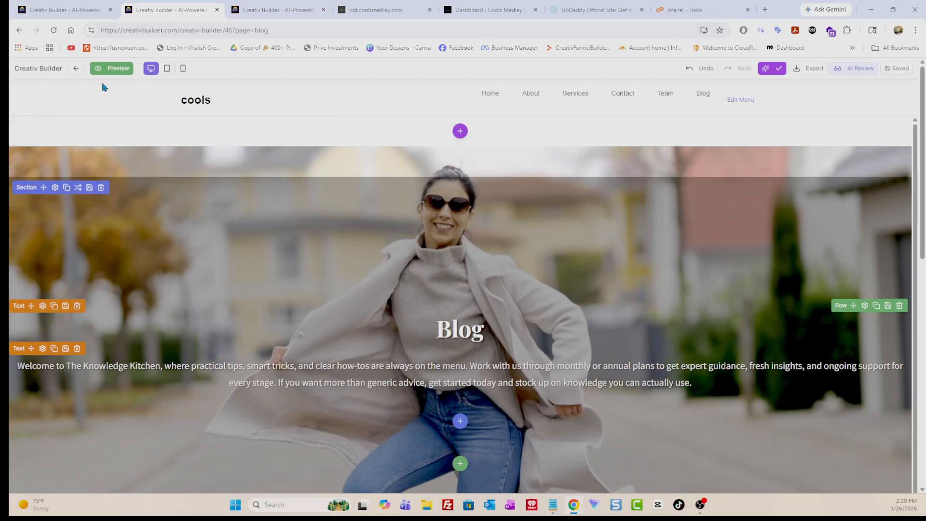
Leave the Blog page, open cools's Website for editing, and review the home page's hero, ticker and About sections.
left_click(76, 69)
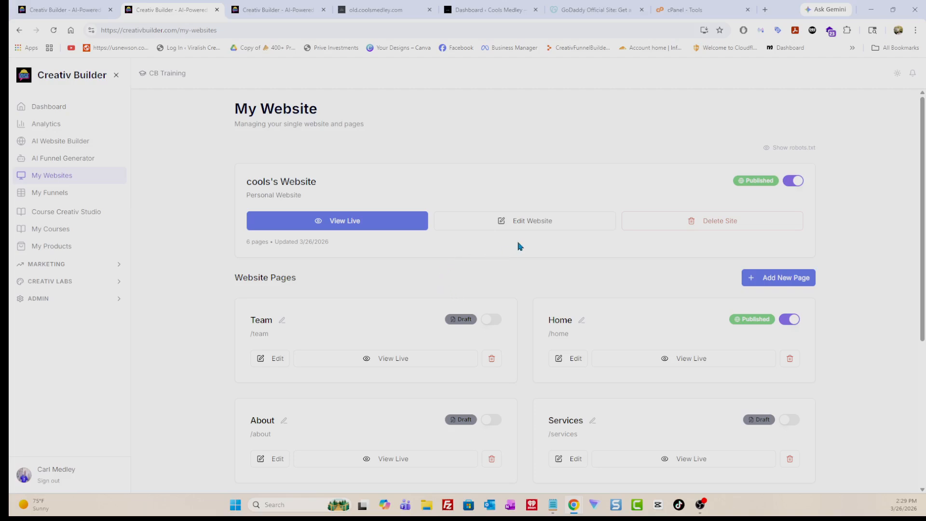
left_click(521, 226)
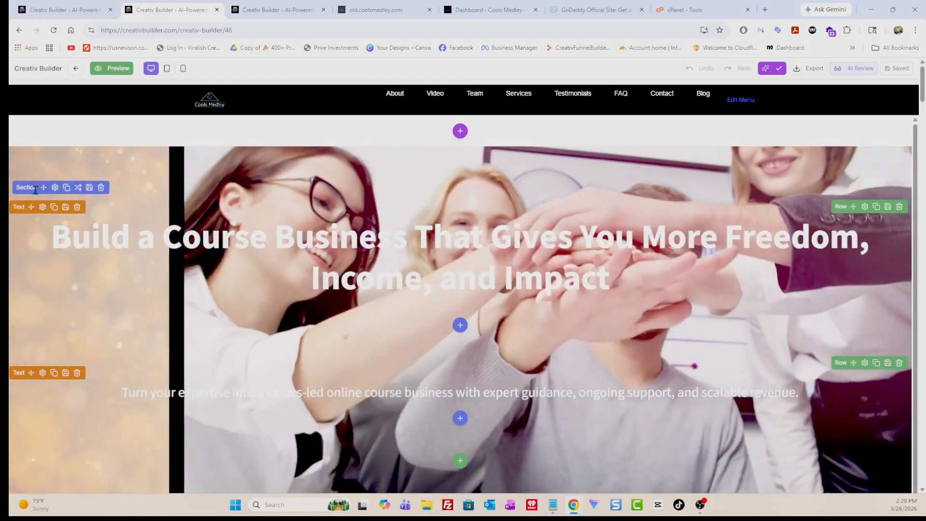
scroll(516, 370, "down", 1)
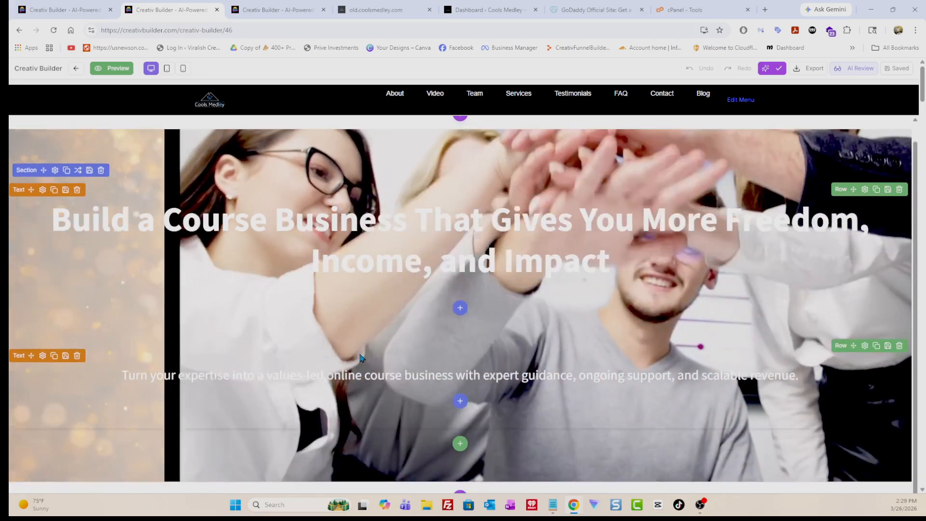
scroll(515, 370, "down", 12)
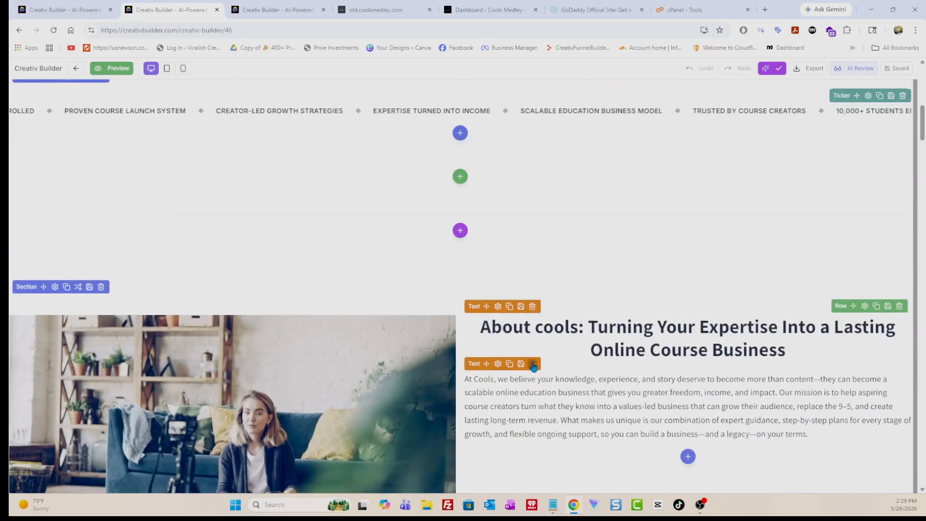
scroll(463, 297, "up", 1)
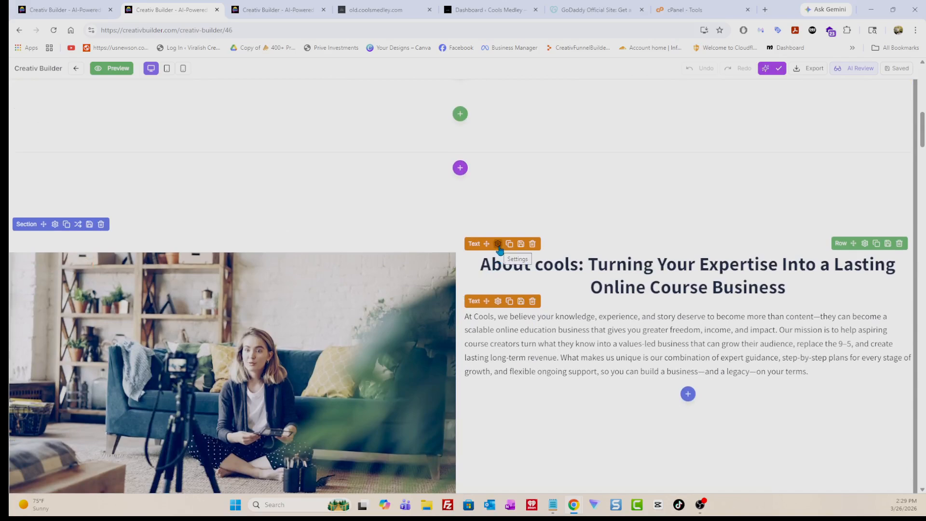
scroll(459, 203, "up", 3)
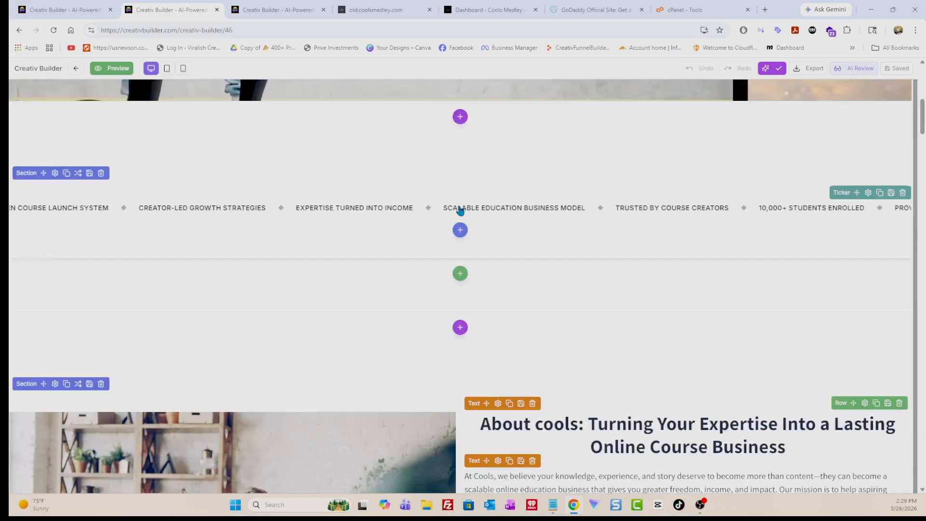
Examine the module types that can be added below the home page's ticker, and close the module list without adding one.
left_click(460, 230)
left_click(487, 263)
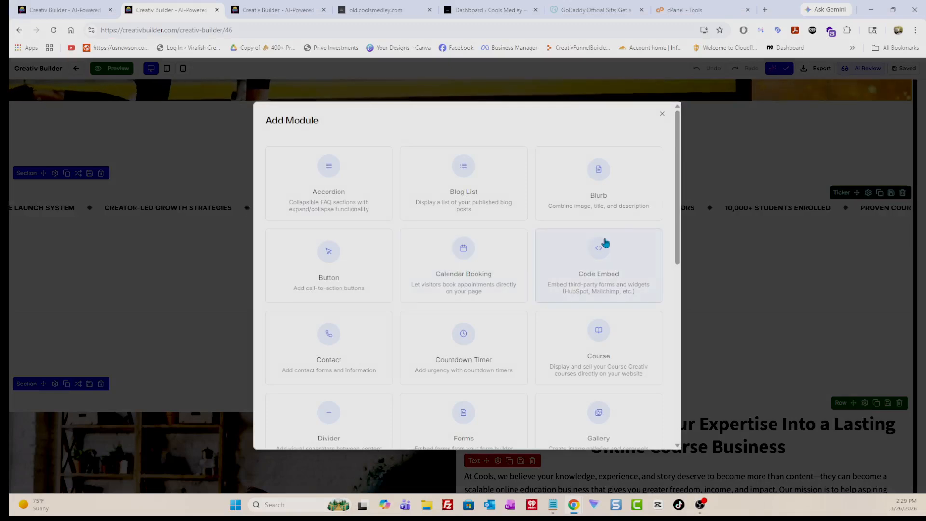
left_click_drag(676, 161, 679, 233)
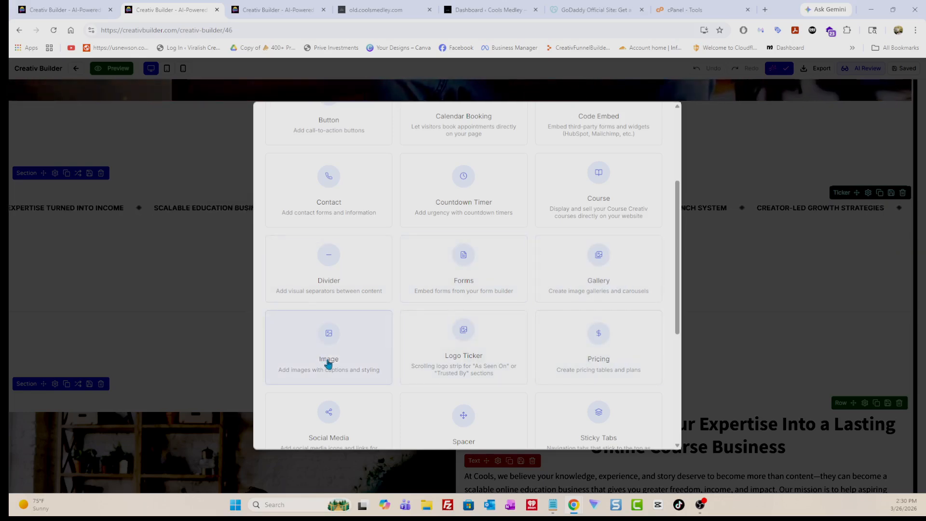
scroll(410, 363, "down", 2)
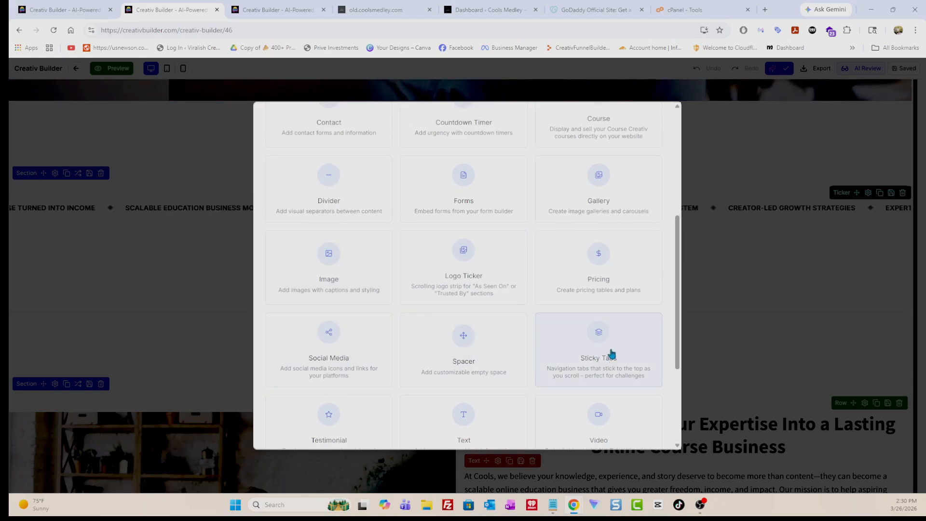
scroll(611, 356, "down", 2)
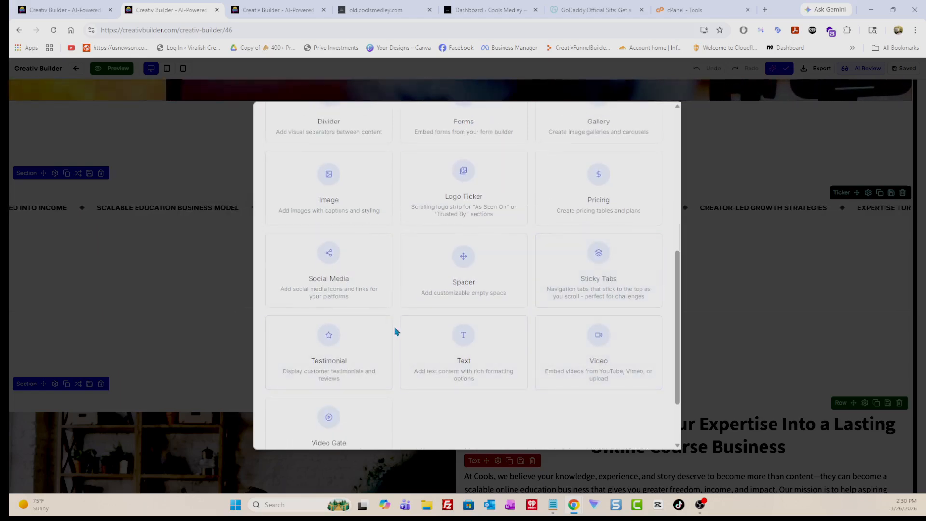
scroll(517, 344, "up", 4)
scroll(515, 344, "up", 4)
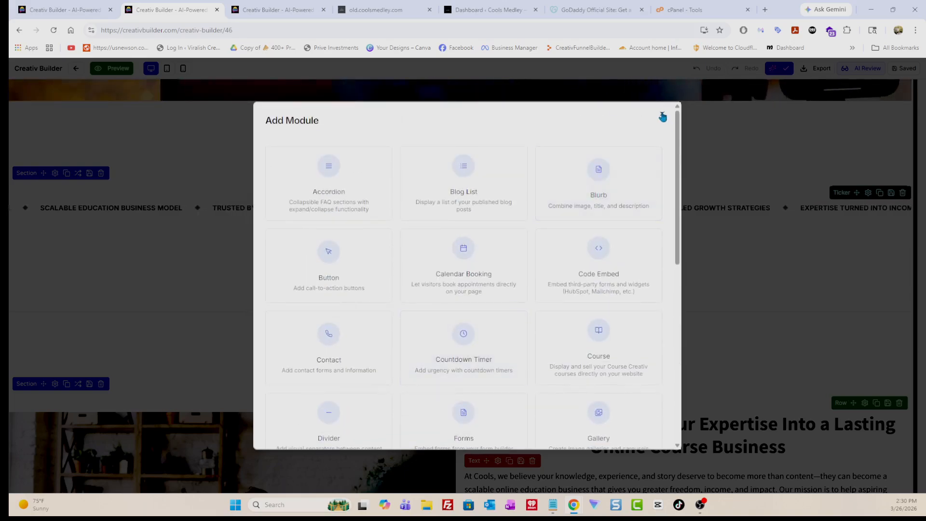
left_click(662, 115)
scroll(275, 166, "up", 10)
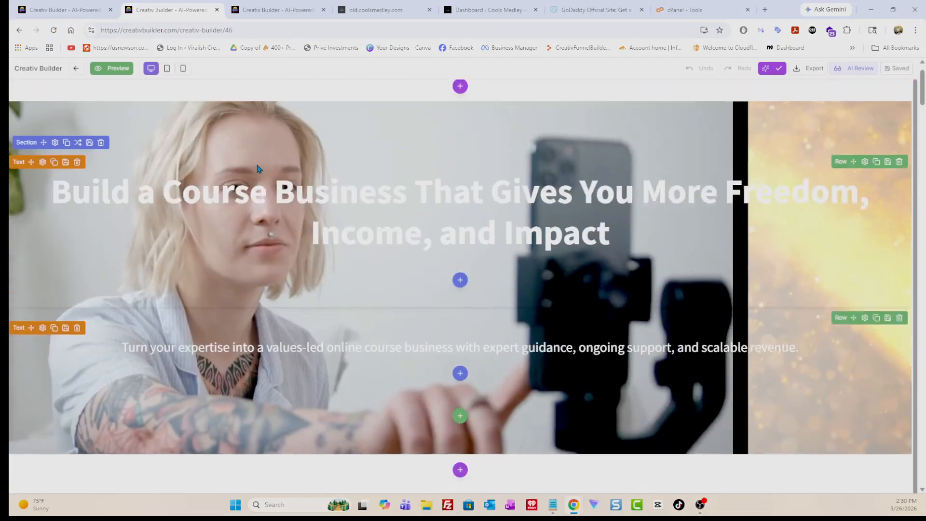
Return to the website overview and expand the Admin options.
left_click(76, 69)
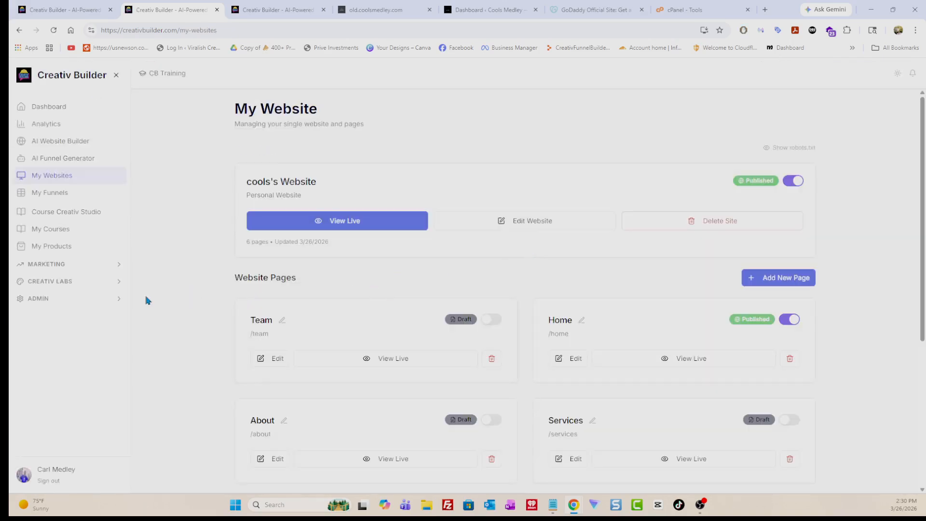
left_click(63, 301)
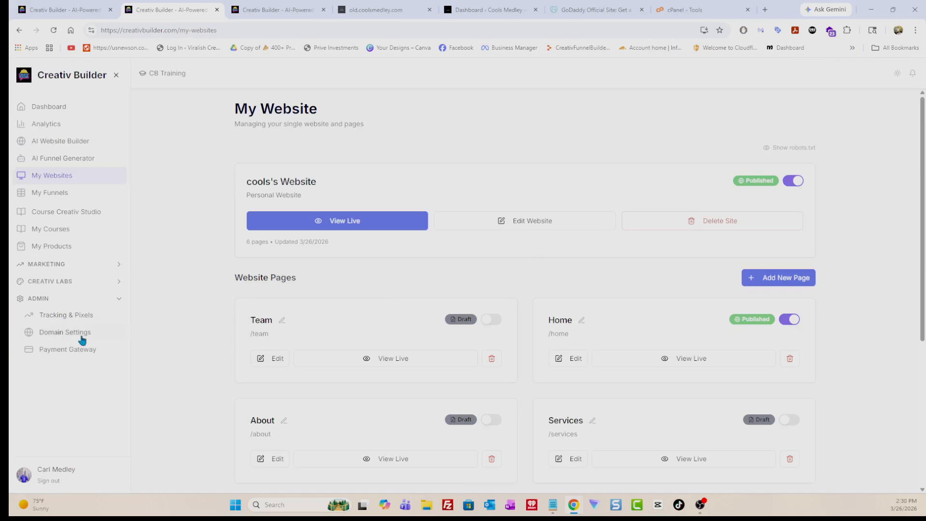